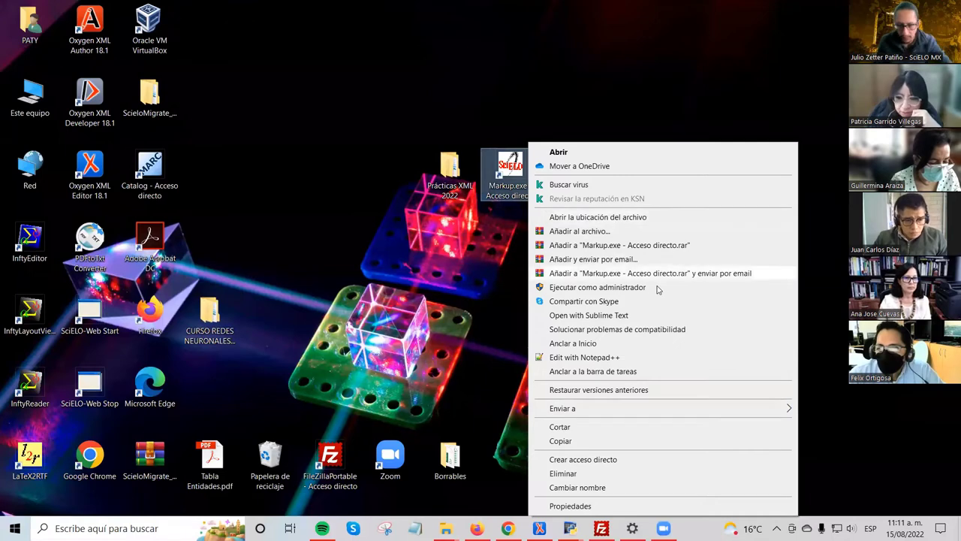
Step: Run the Markup.exe shortcut as administrator and enable the disabled macros in a new blank document
left_click(646, 287)
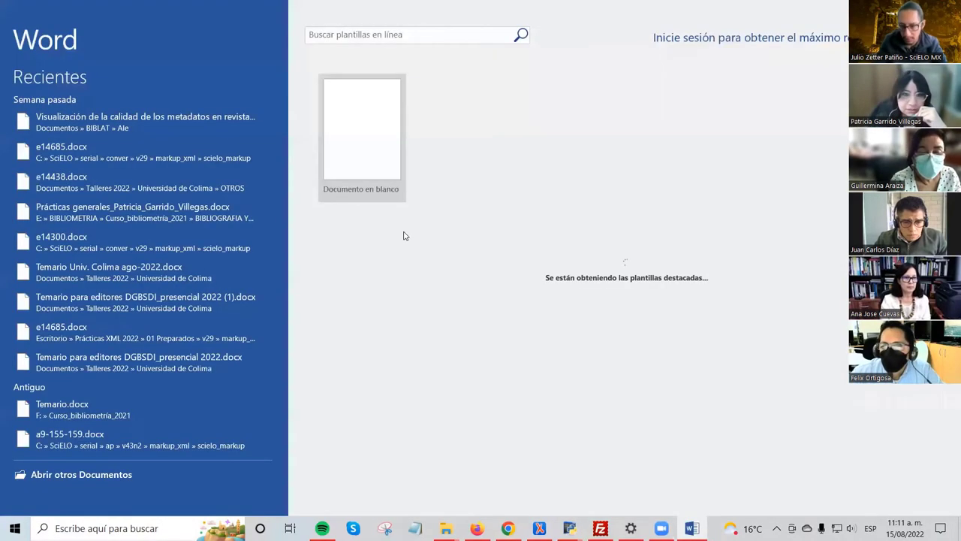
left_click(615, 390)
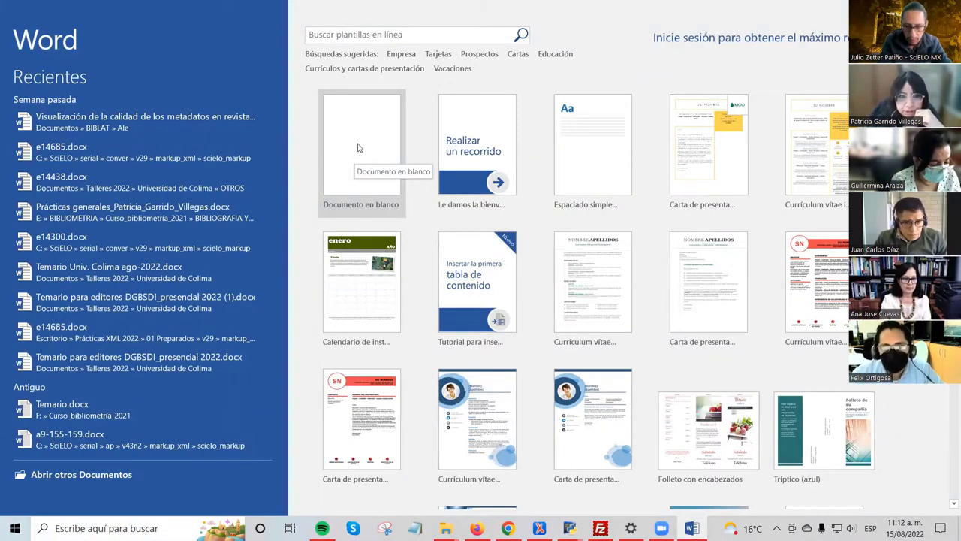
left_click(363, 154)
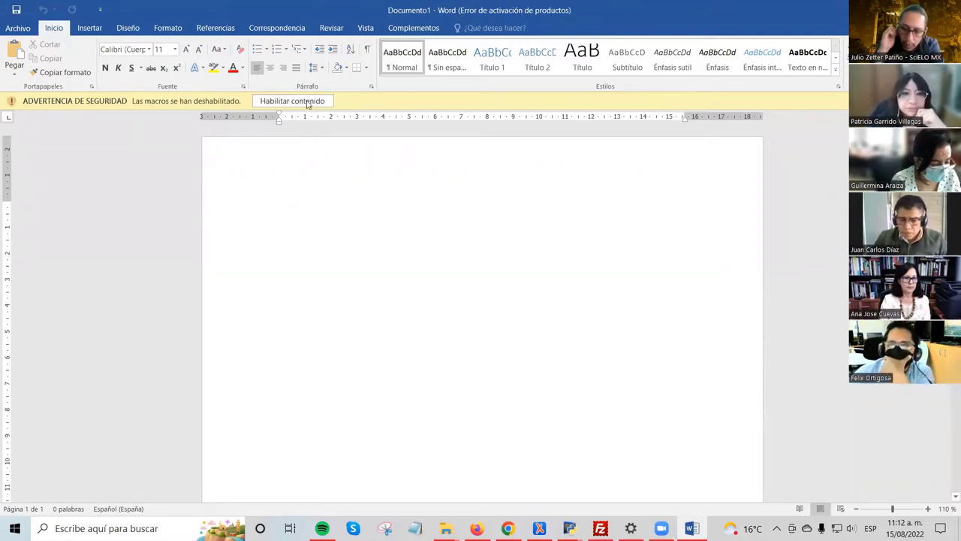
left_click(308, 102)
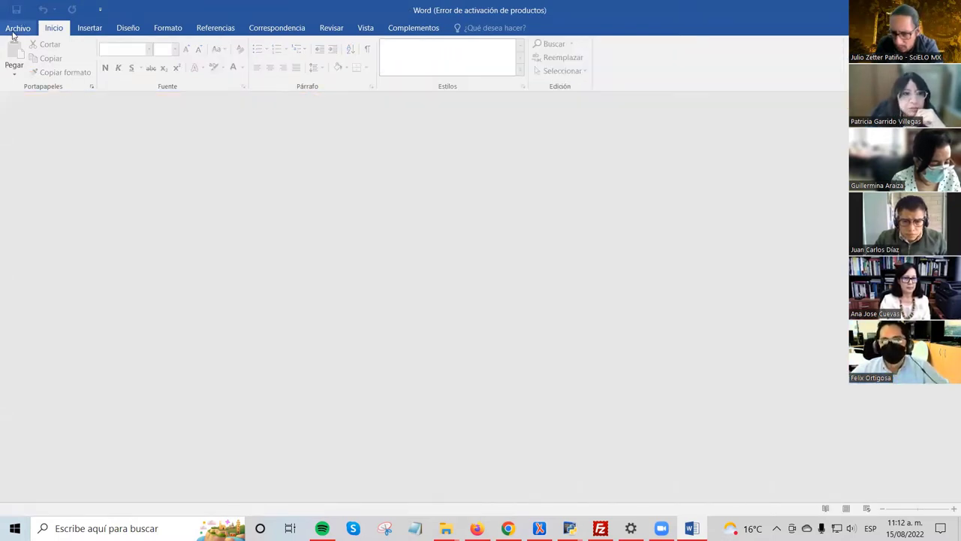
Step: Browse for a document to open and go to the C:\SciELO\serial folder
key("ctrl+o")
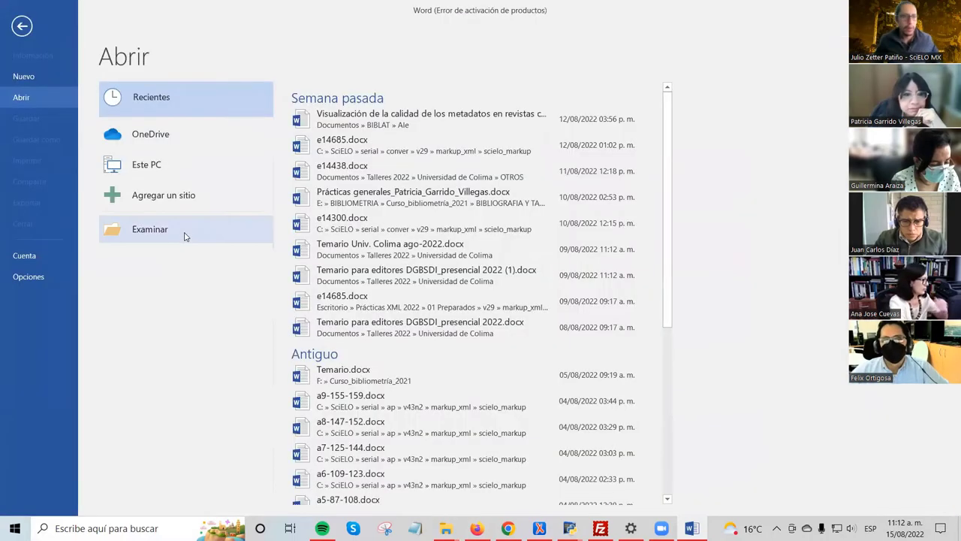
left_click(186, 236)
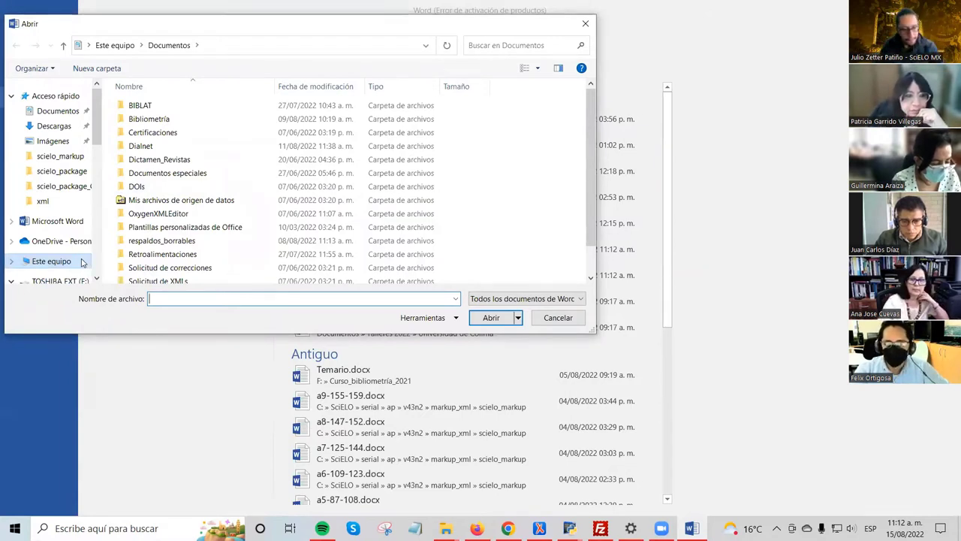
left_click(83, 261)
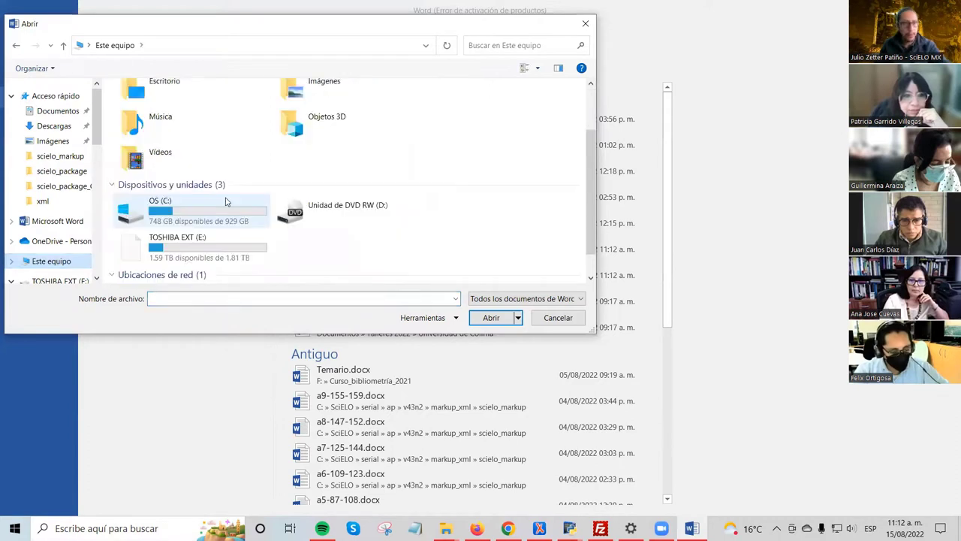
scroll(213, 177, "down", 1)
double_click(213, 180)
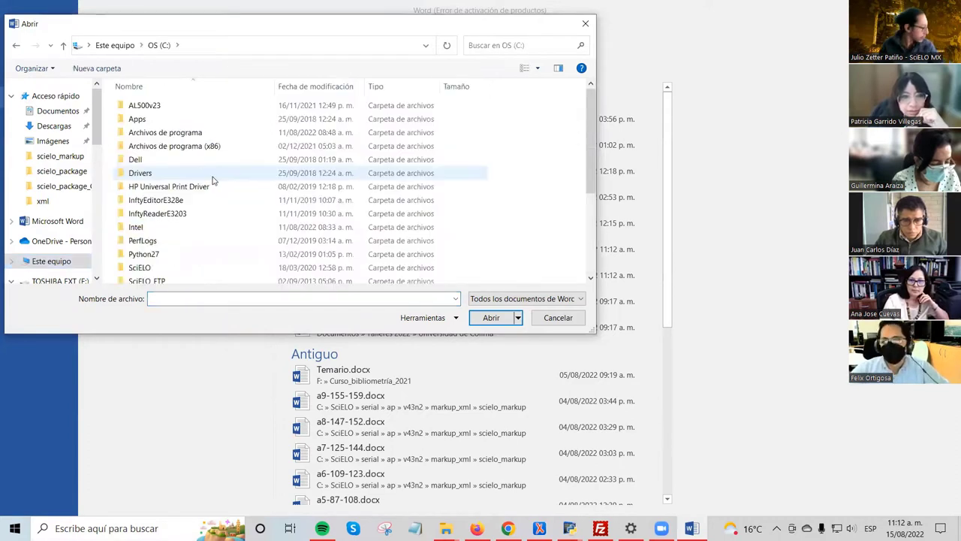
scroll(189, 197, "down", 2)
double_click(189, 195)
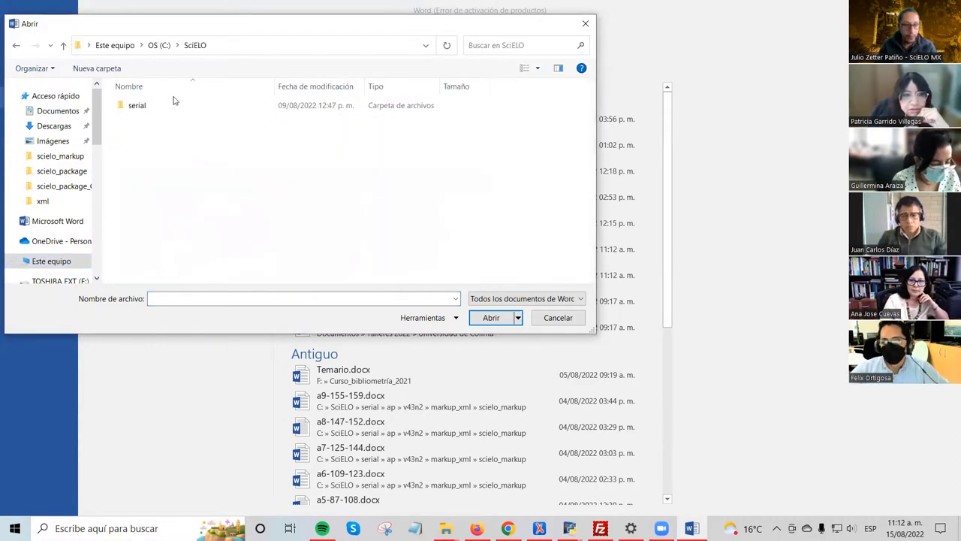
key("Return")
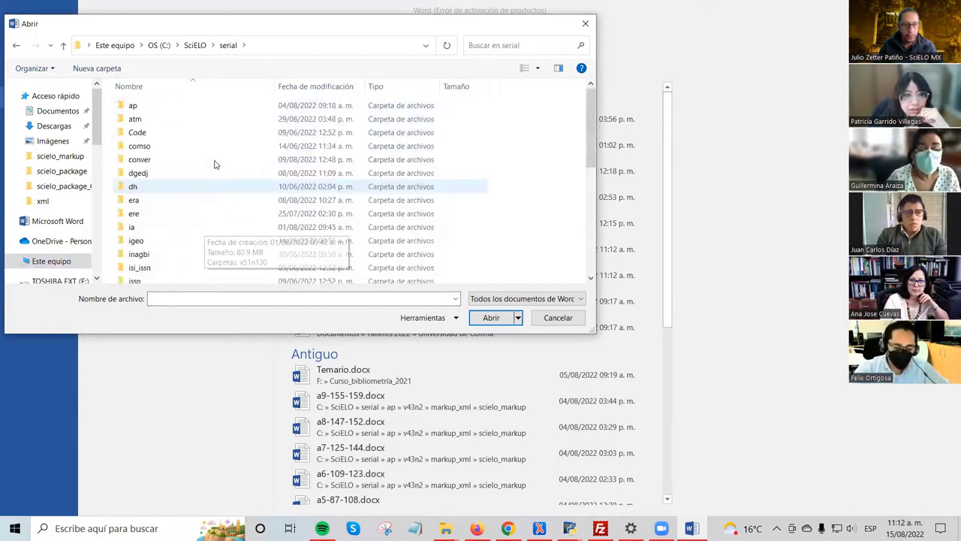
Step: Open e14685.docx from the conver\v29\markup_xml\scielo_markup subfolder
left_click(218, 163)
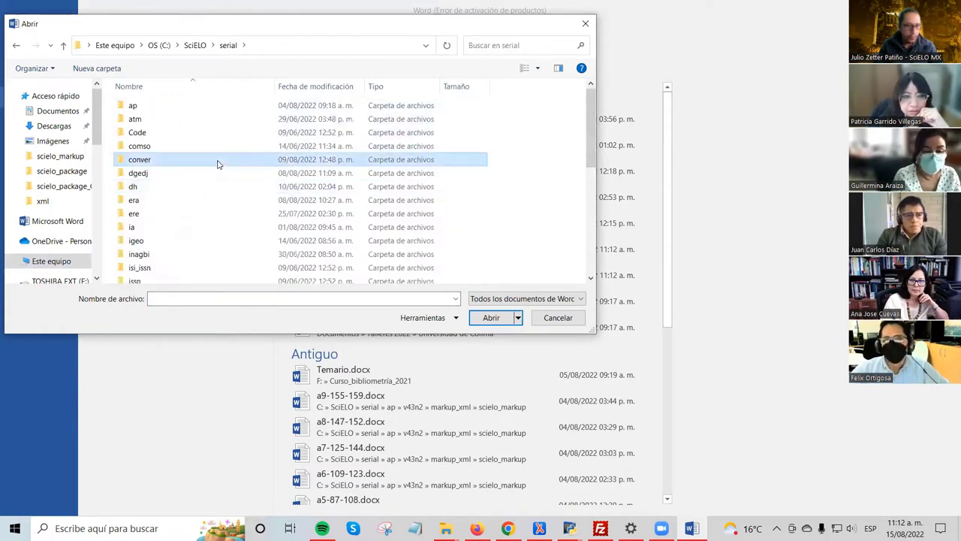
double_click(218, 164)
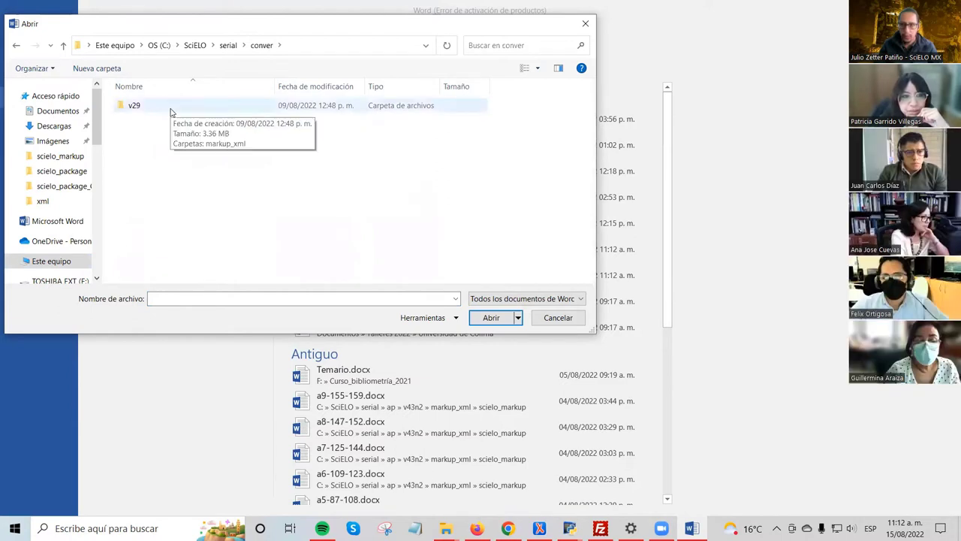
double_click(198, 110)
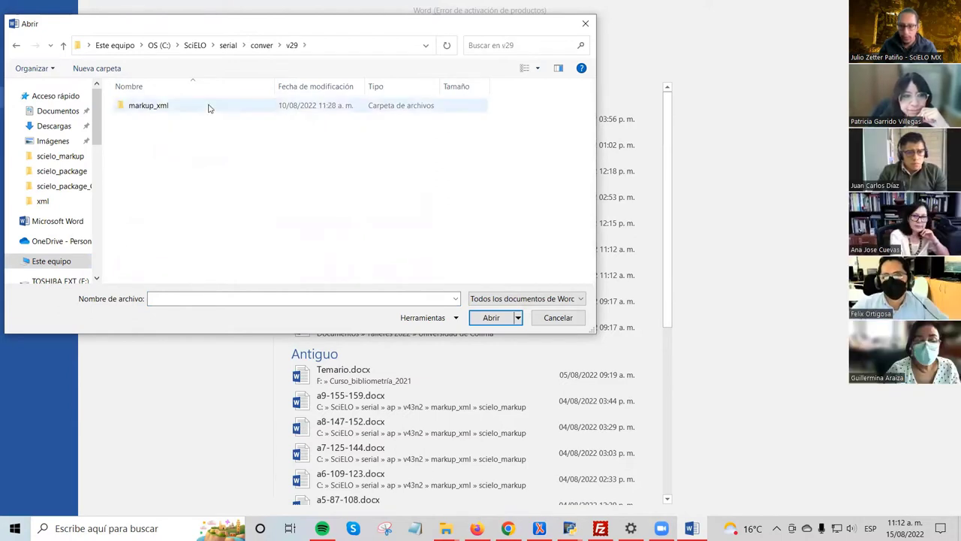
left_click(215, 110)
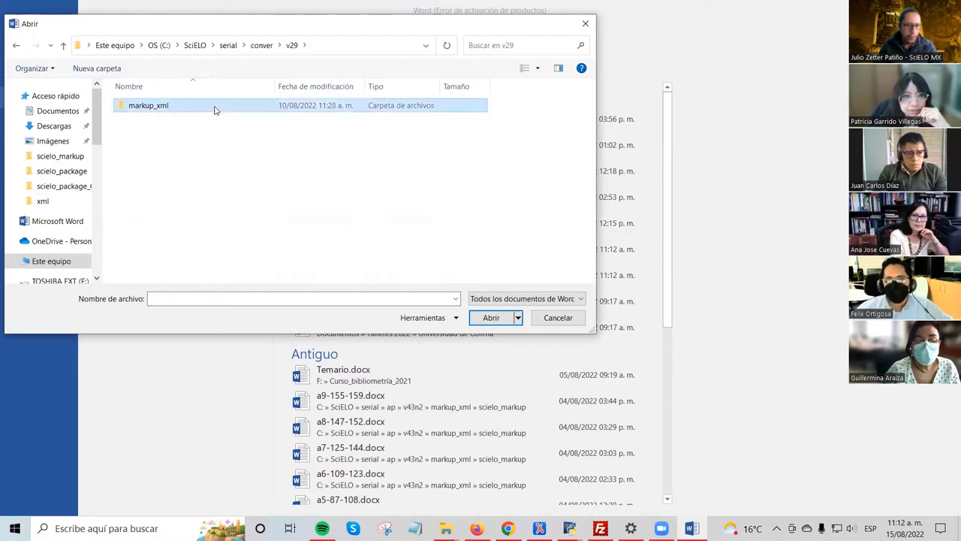
double_click(219, 111)
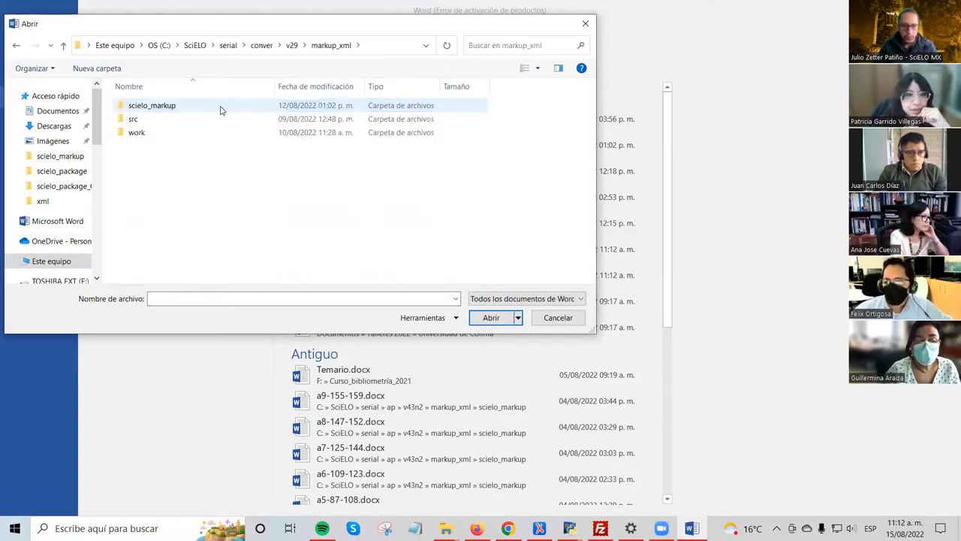
double_click(220, 109)
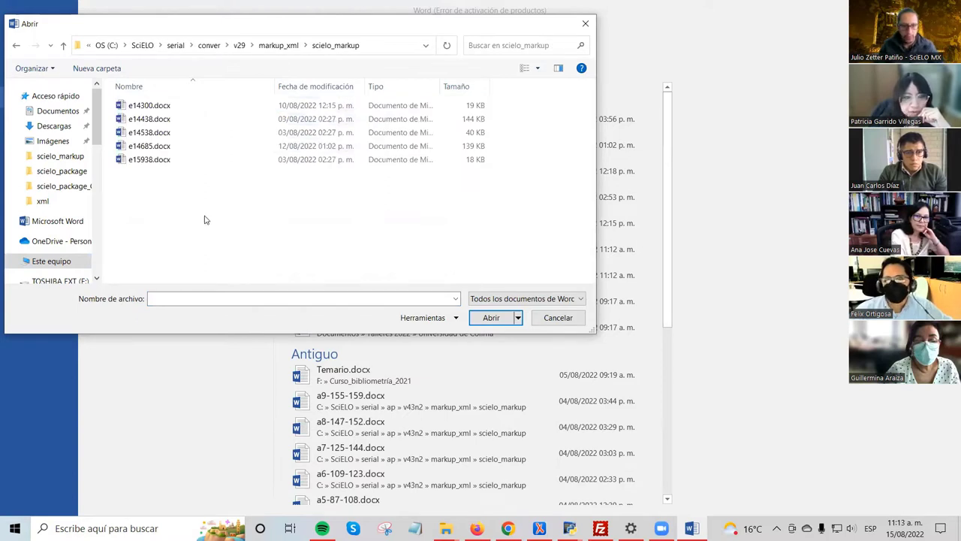
left_click(180, 148)
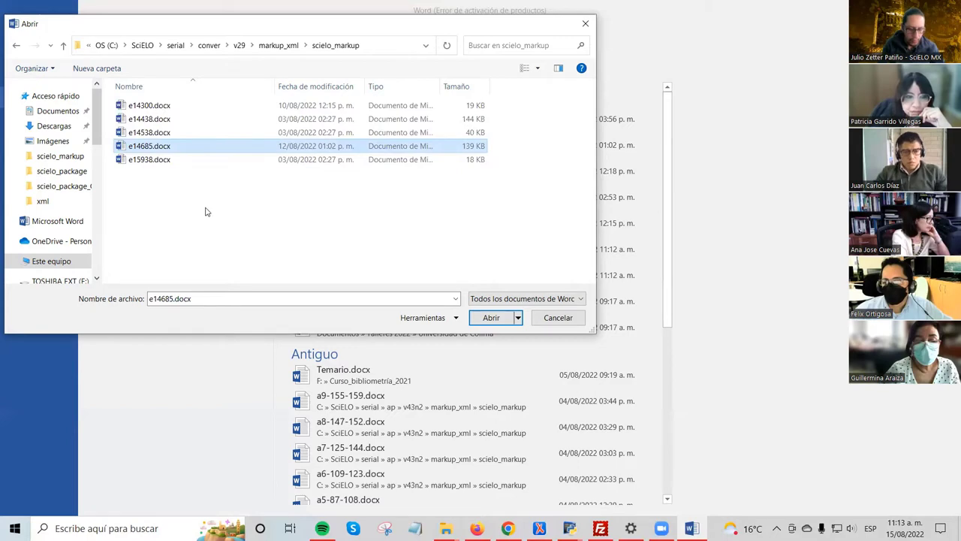
double_click(223, 150)
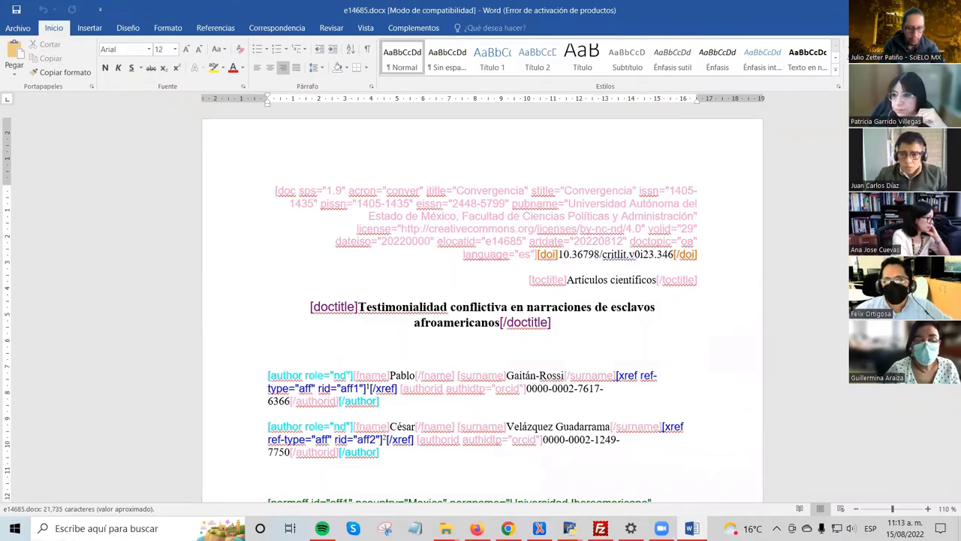
Step: Reduce the document window from full screen and load the Marcación DTD-SciELO tagging tools
key("super+Down")
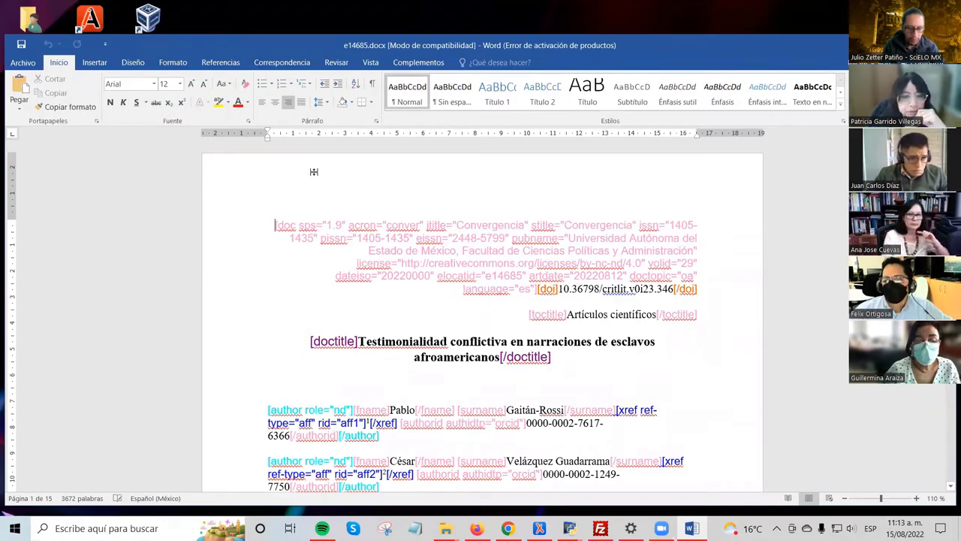
left_click(416, 65)
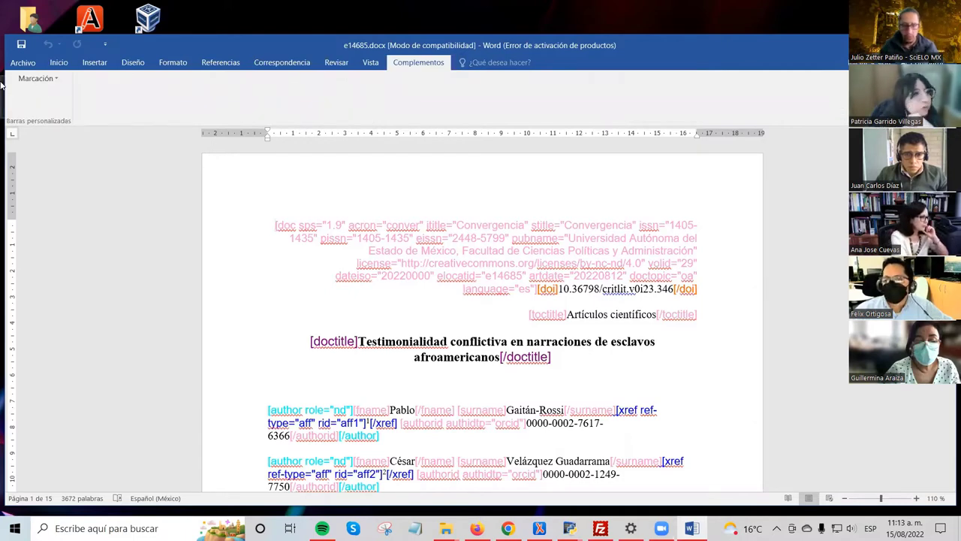
left_click(54, 79)
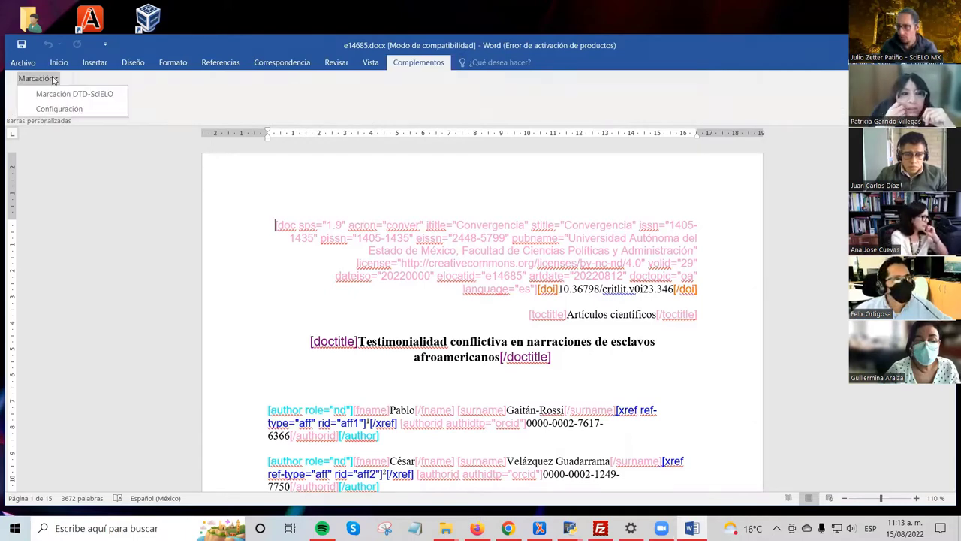
left_click(104, 97)
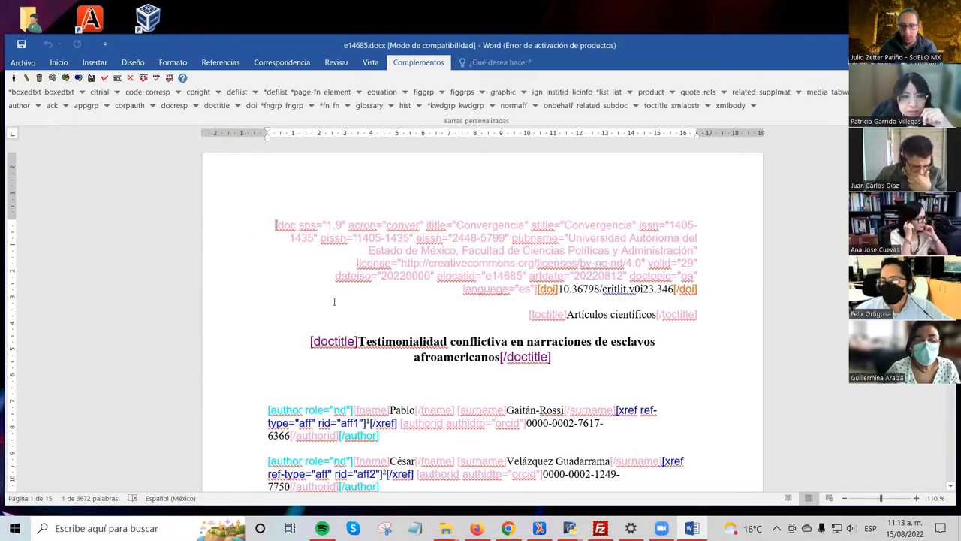
Step: Examine the tagging of the Spanish article, from the authors and affiliations through the sections and figures to the references
scroll(338, 286, "down", 3)
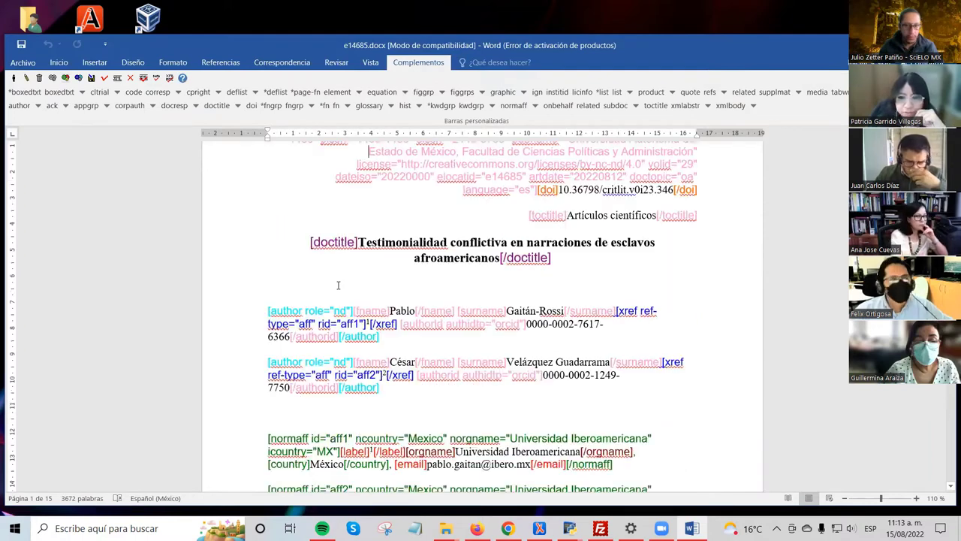
scroll(337, 286, "down", 2)
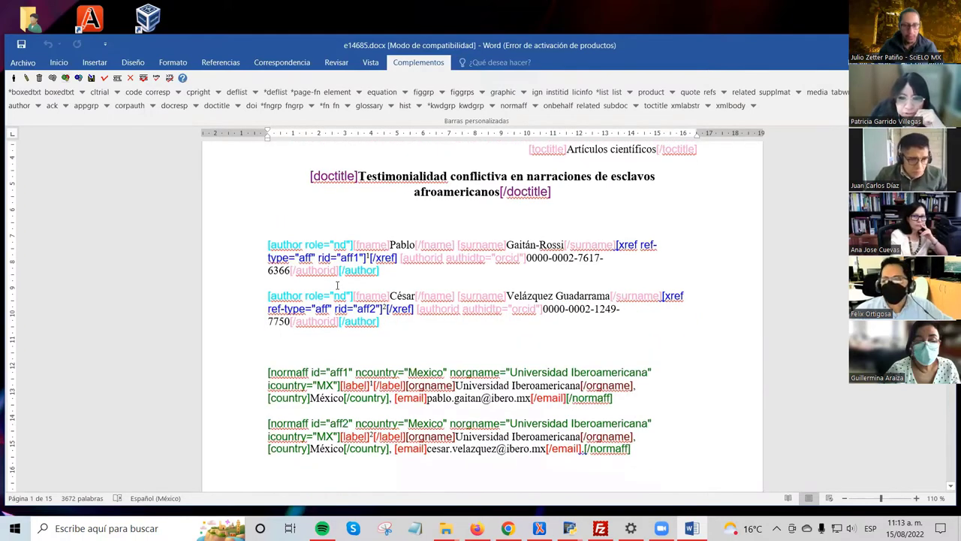
scroll(337, 286, "up", 3)
scroll(337, 285, "down", 2)
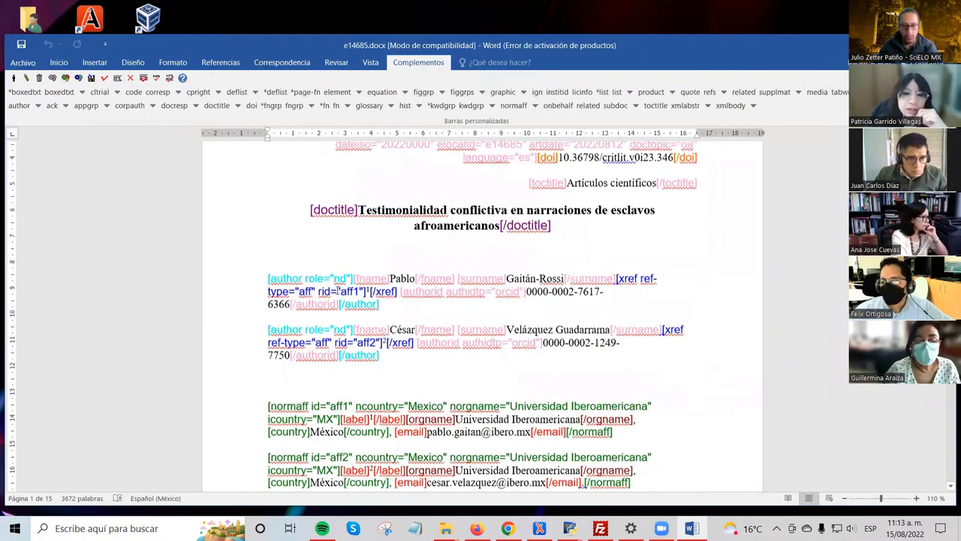
scroll(337, 290, "down", 8)
scroll(336, 293, "down", 20)
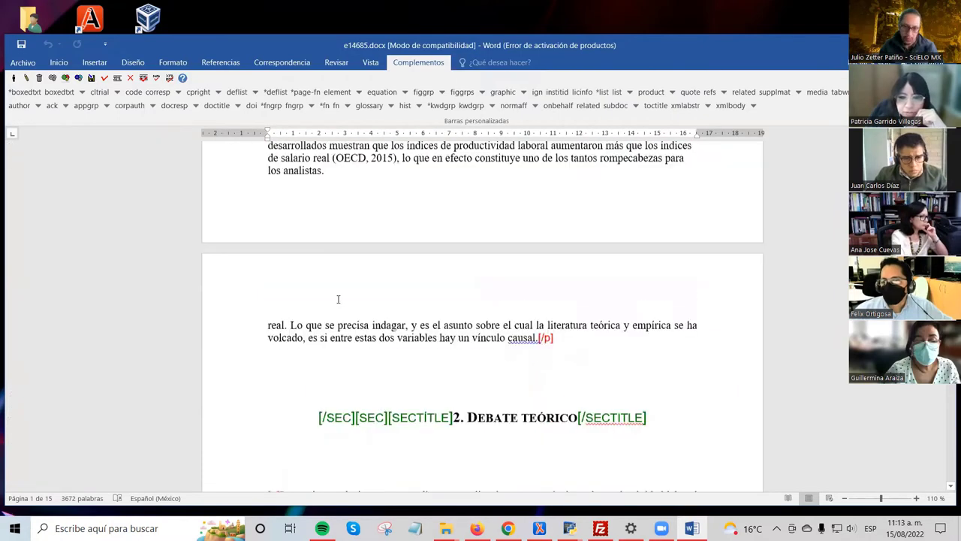
scroll(337, 294, "down", 10)
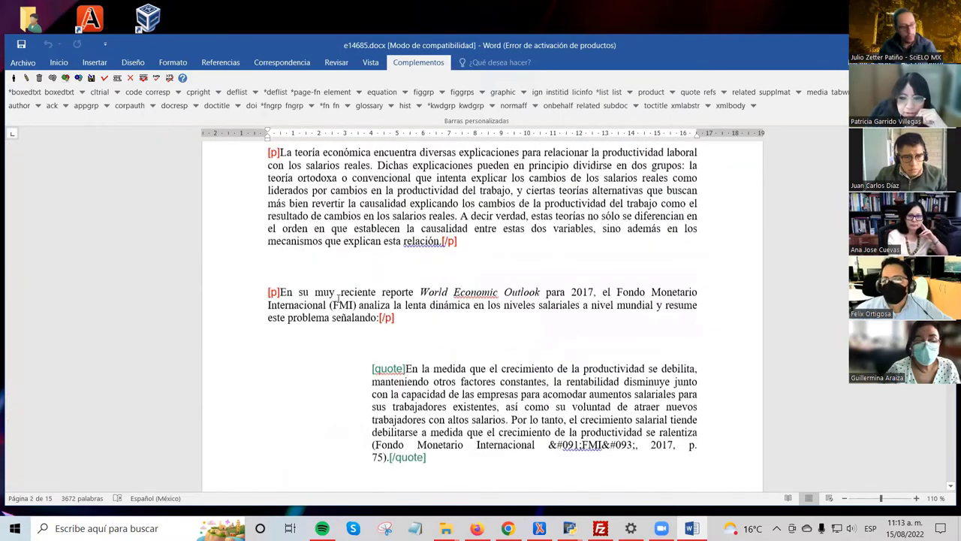
scroll(339, 298, "down", 15)
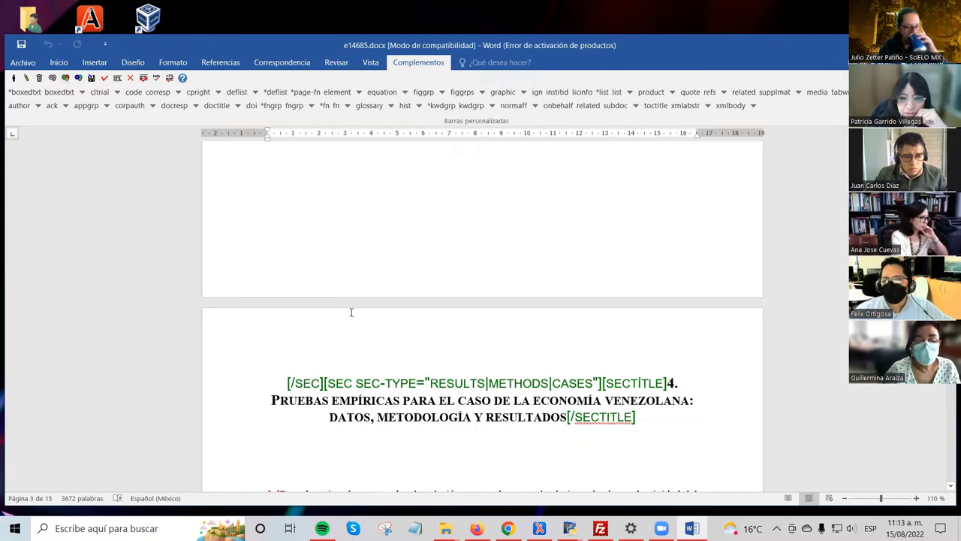
scroll(351, 314, "down", 10)
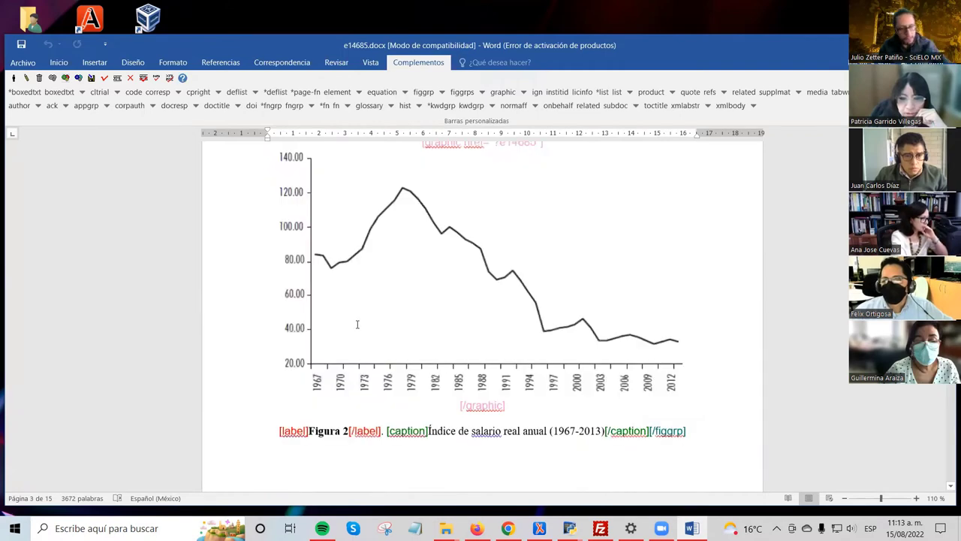
scroll(357, 324, "down", 20)
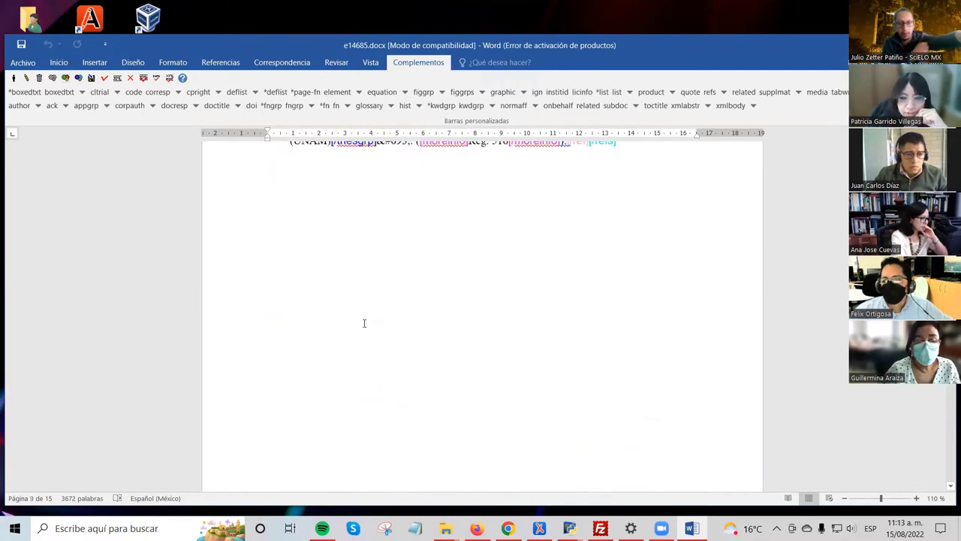
Step: Examine the start of the English translation, from the subdoc tag and article title through the abstract, key words and introduction footnote
scroll(365, 323, "down", 10)
scroll(367, 321, "down", 5)
scroll(367, 319, "up", 10)
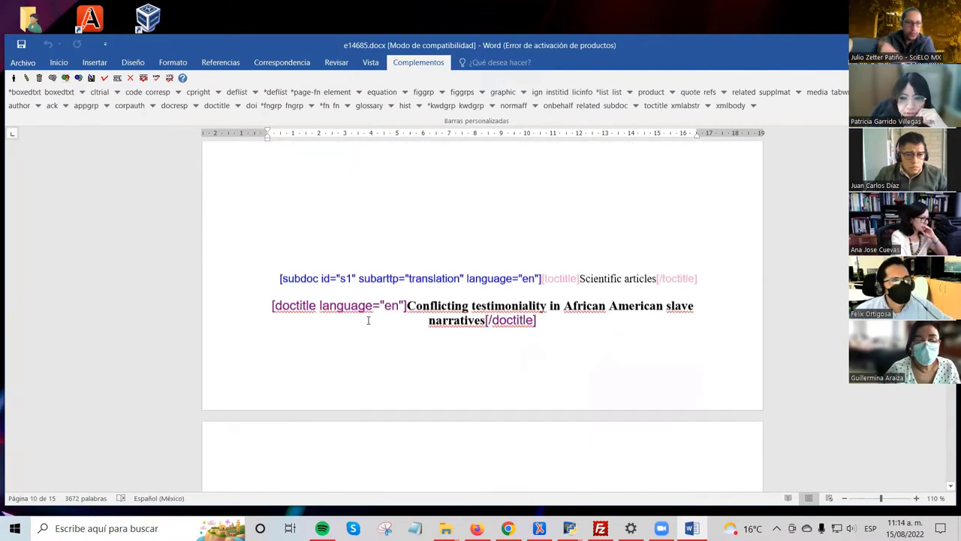
scroll(446, 230, "down", 3)
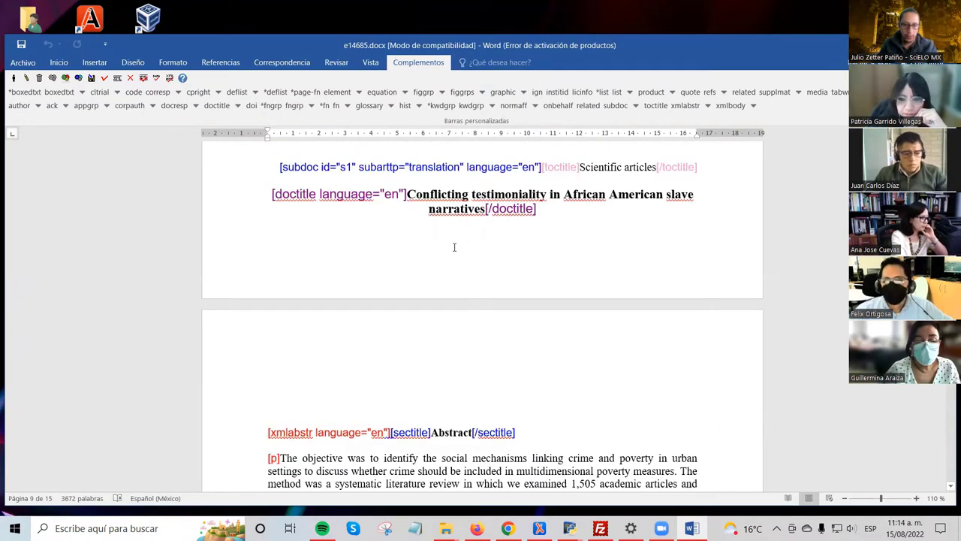
scroll(459, 240, "down", 1)
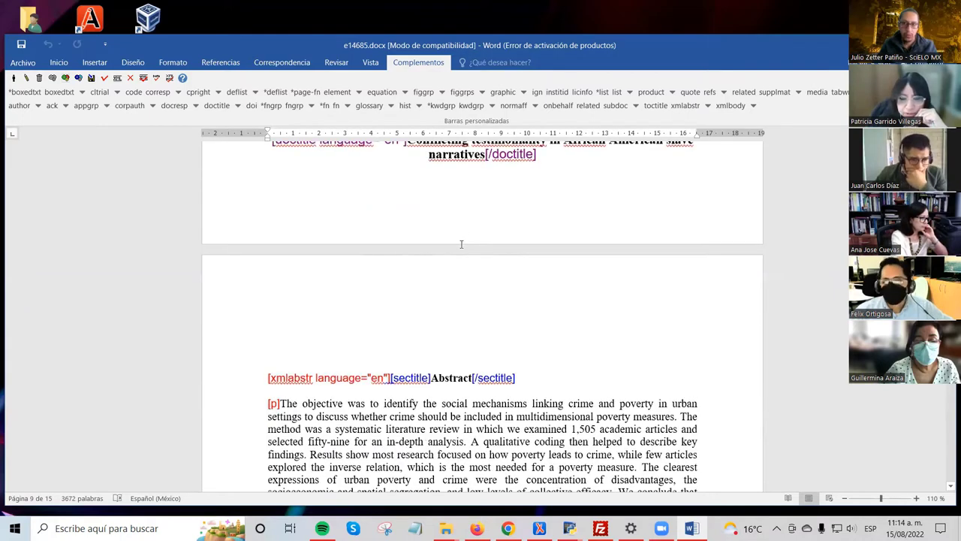
scroll(462, 244, "down", 5)
scroll(461, 245, "up", 1)
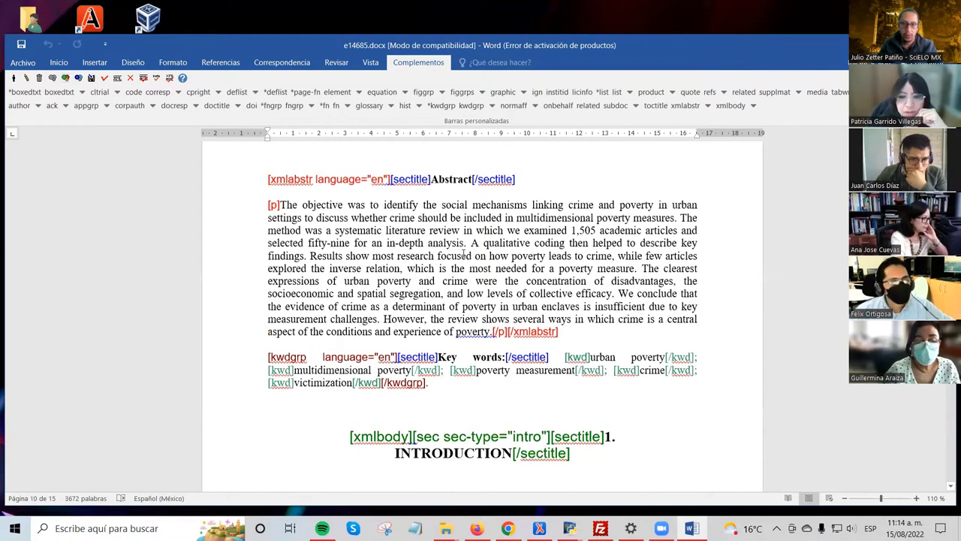
scroll(464, 255, "down", 3)
scroll(451, 300, "down", 6)
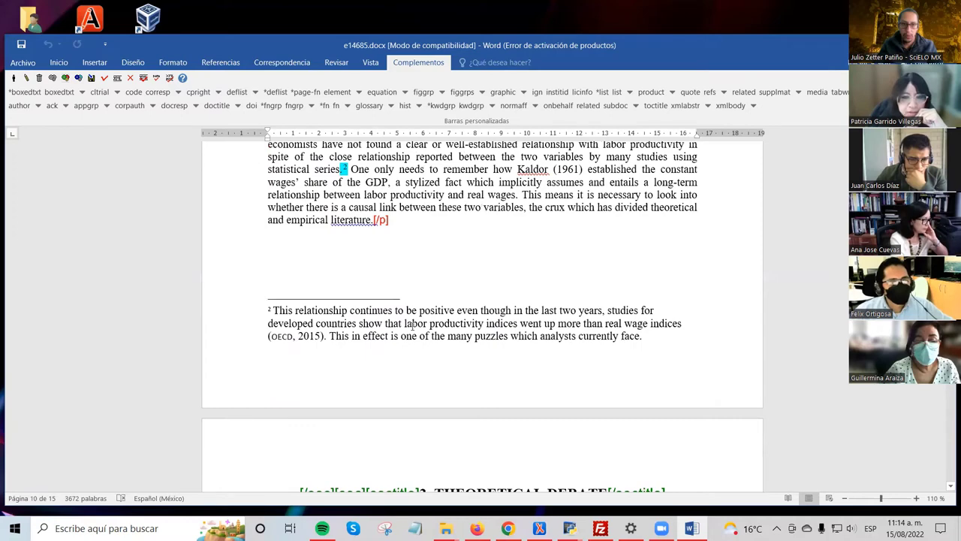
scroll(435, 315, "up", 5)
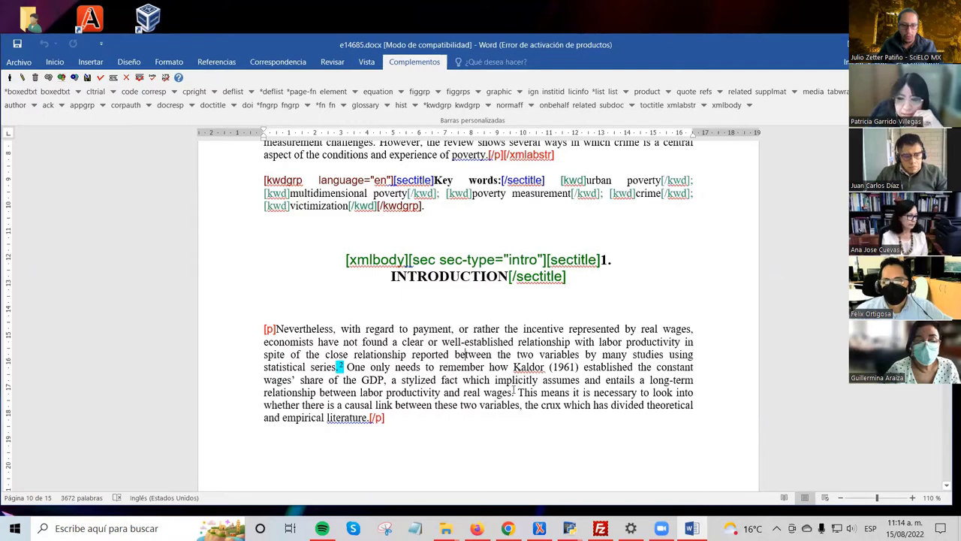
Step: Examine the xmlbody, sec and sectitle tags of the English introduction and where the Theoretical Debate section begins
left_click(429, 355)
scroll(437, 297, "down", 2)
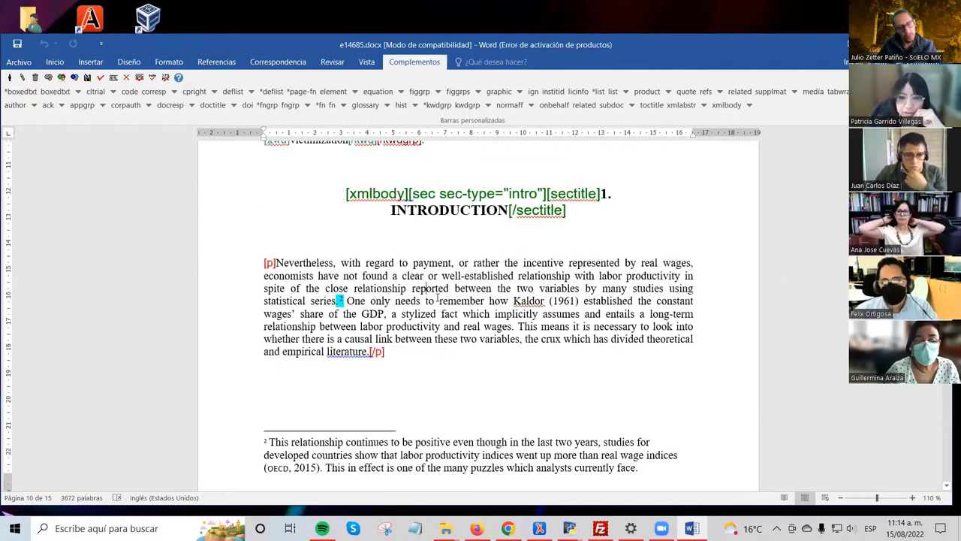
scroll(433, 301, "down", 1)
scroll(431, 300, "down", 6)
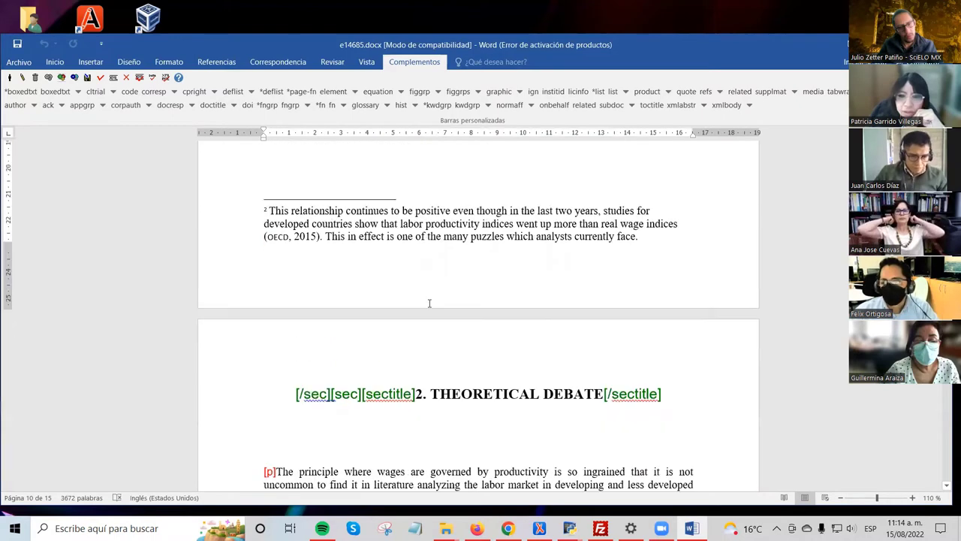
scroll(455, 254, "up", 8)
triple_click(556, 253)
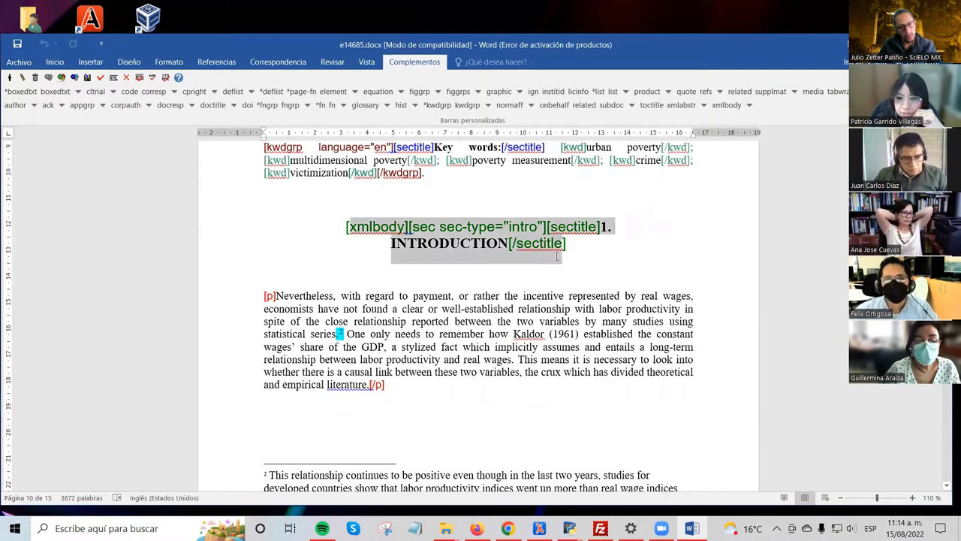
left_click(556, 258)
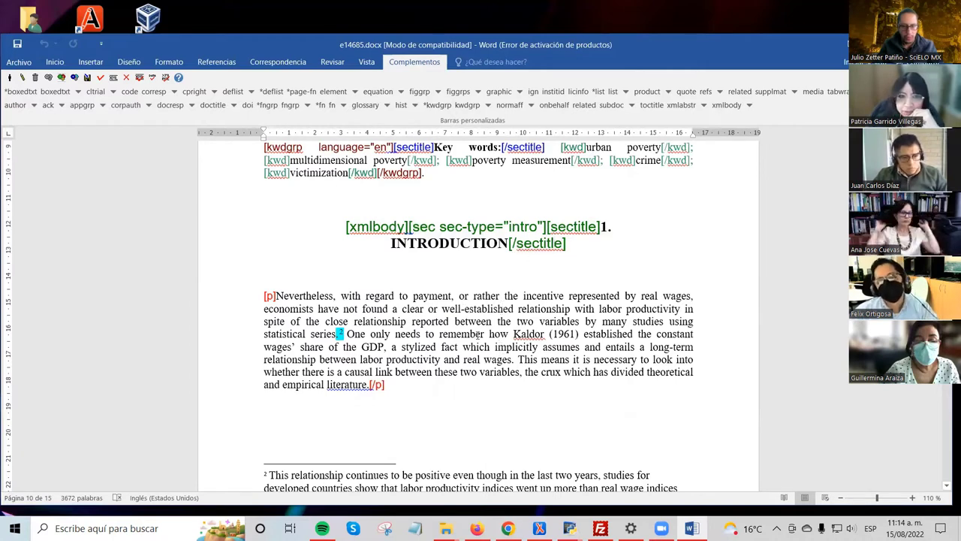
scroll(476, 329, "down", 1)
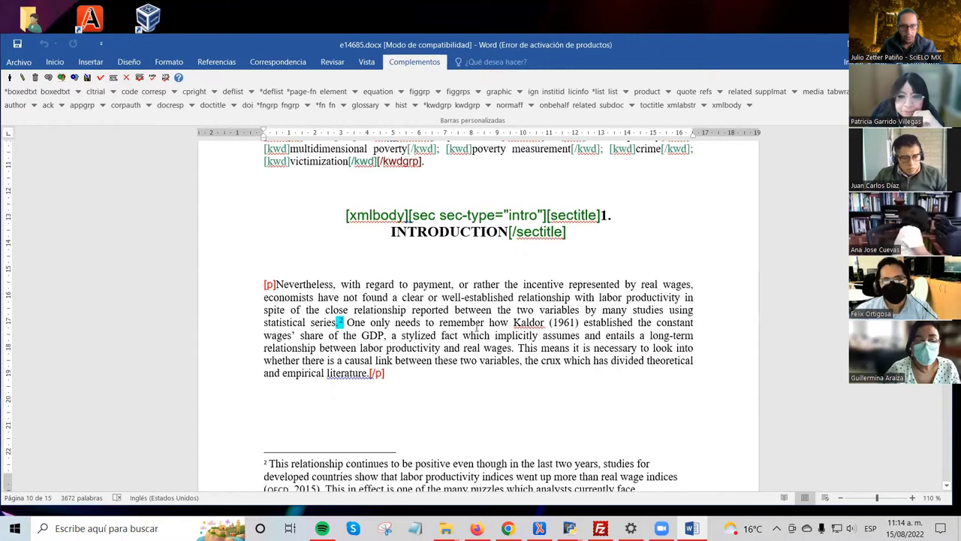
scroll(478, 325, "down", 1)
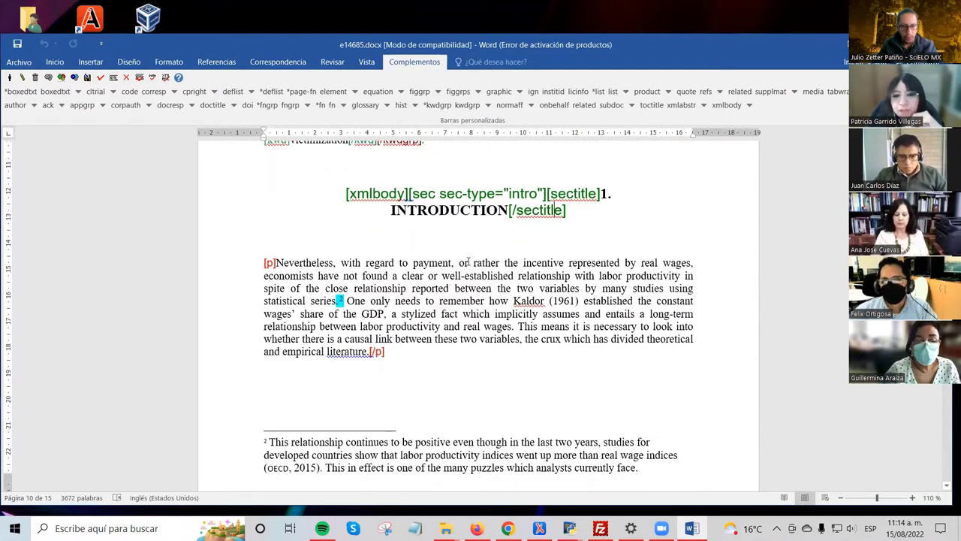
scroll(420, 226, "up", 1)
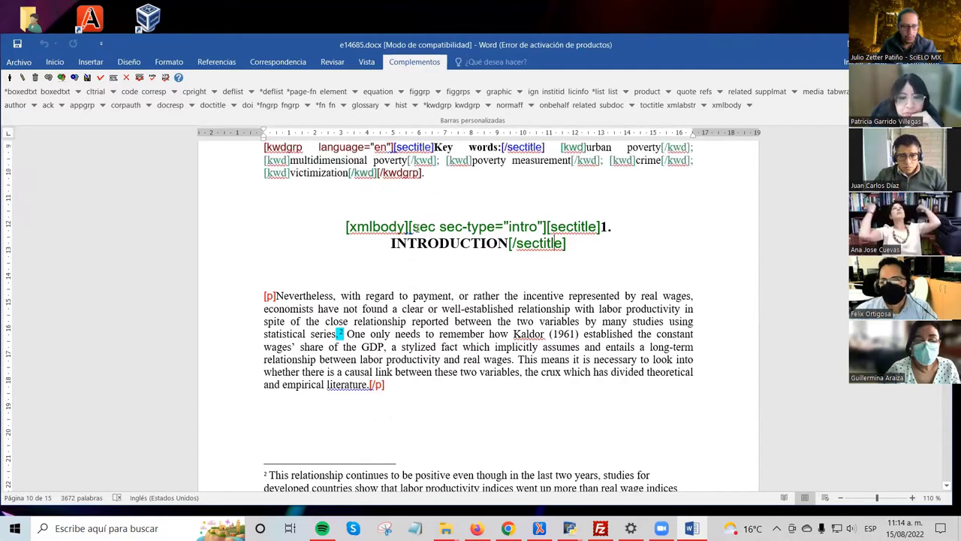
left_click_drag(565, 242, 410, 226)
left_click(494, 247)
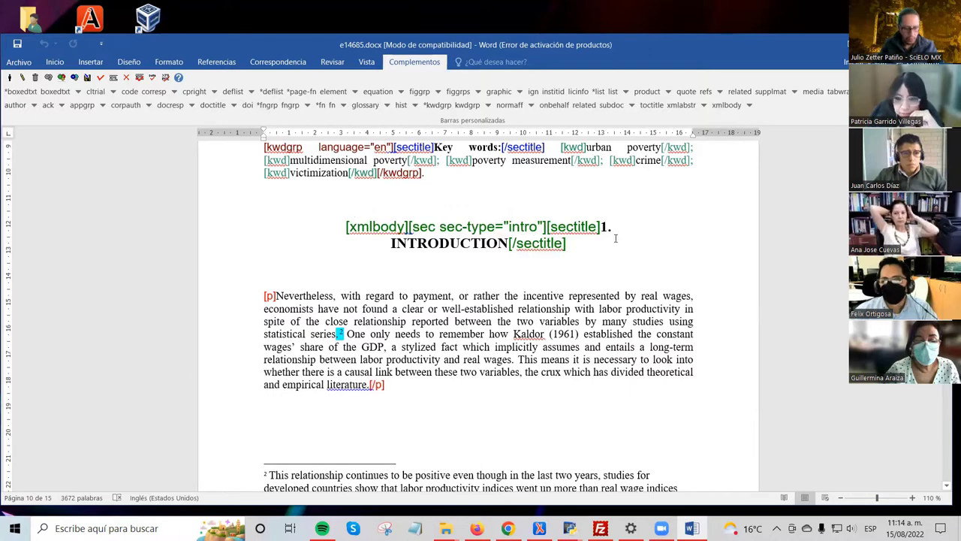
triple_click(528, 272)
left_click(357, 226)
scroll(357, 226, "down", 2)
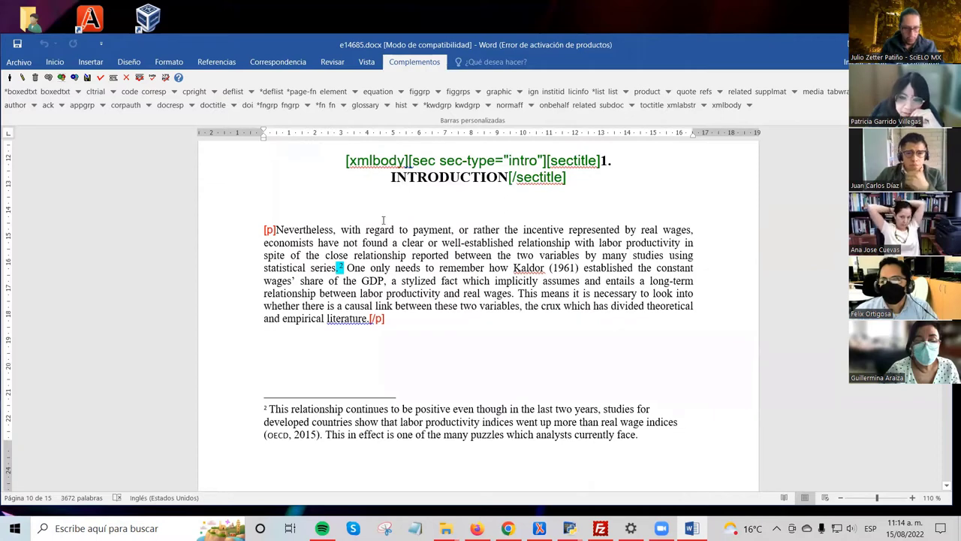
scroll(383, 218, "down", 2)
scroll(358, 238, "down", 4)
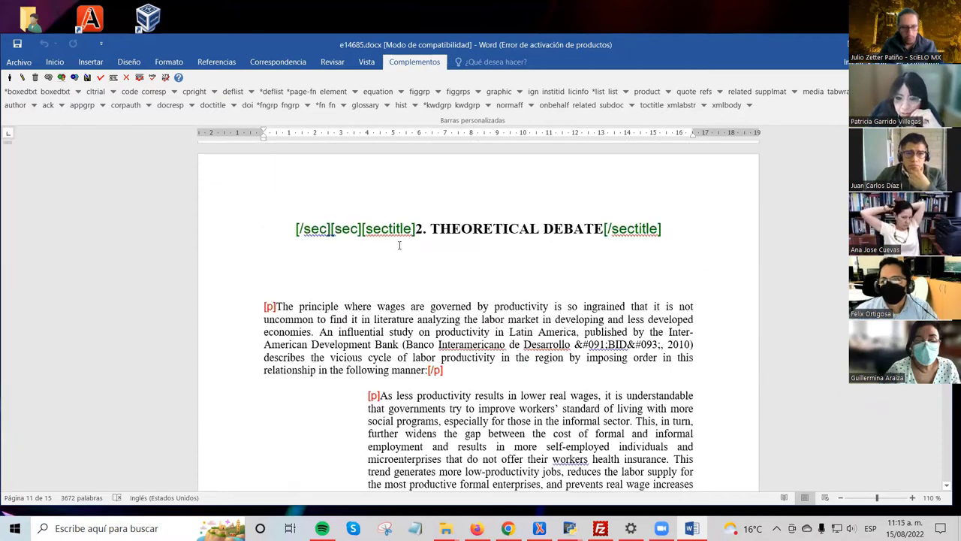
scroll(403, 239, "up", 8)
scroll(402, 239, "down", 7)
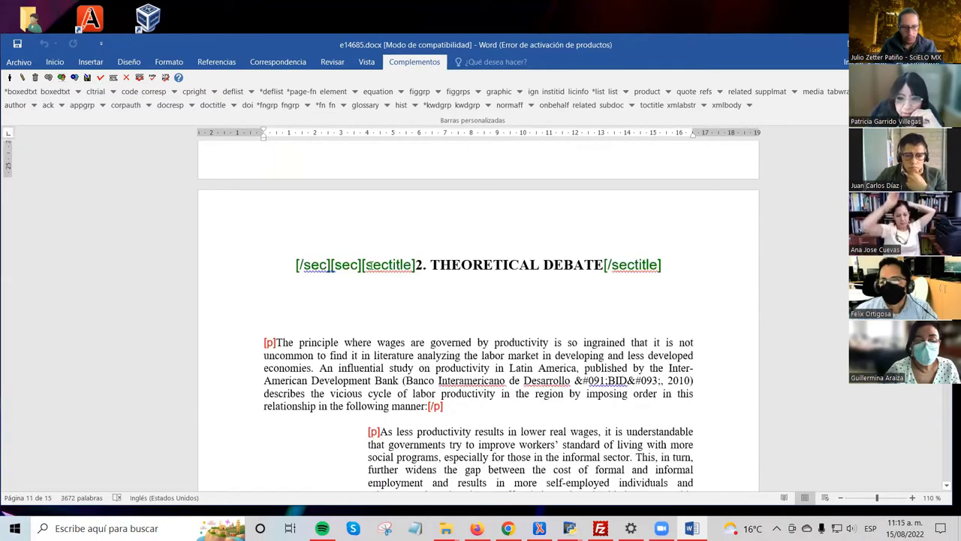
Step: Mark the indented BID quotation in the Theoretical Debate section with the quote tag in place of its paragraph tags
scroll(495, 246, "down", 5)
scroll(492, 246, "up", 1)
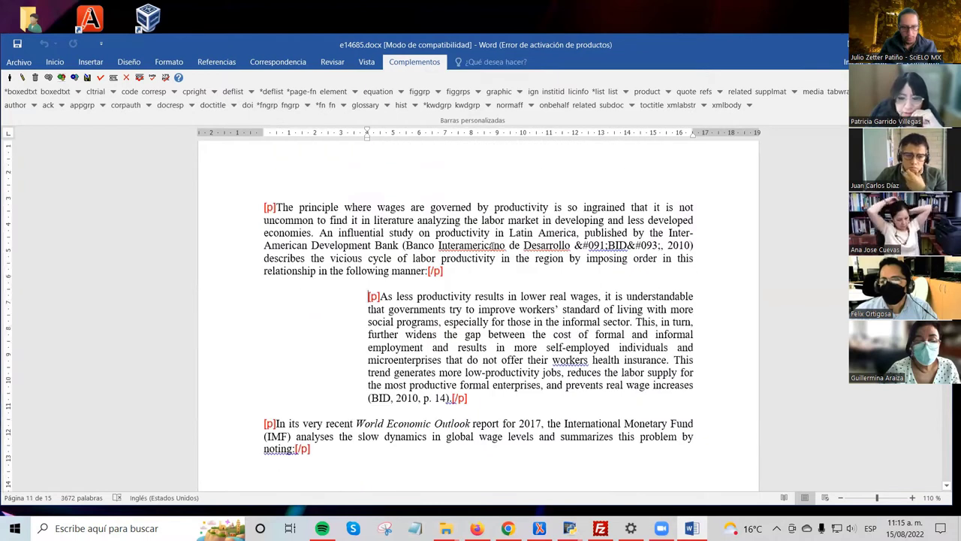
scroll(487, 242, "down", 1)
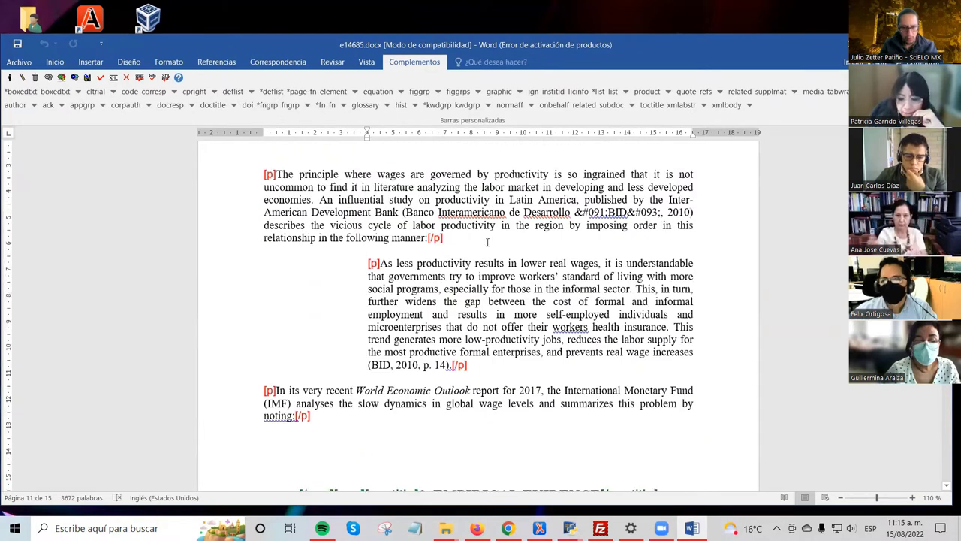
key("shift+Down")
key("shift+Down")
key("shift+Down")
key("shift+Down")
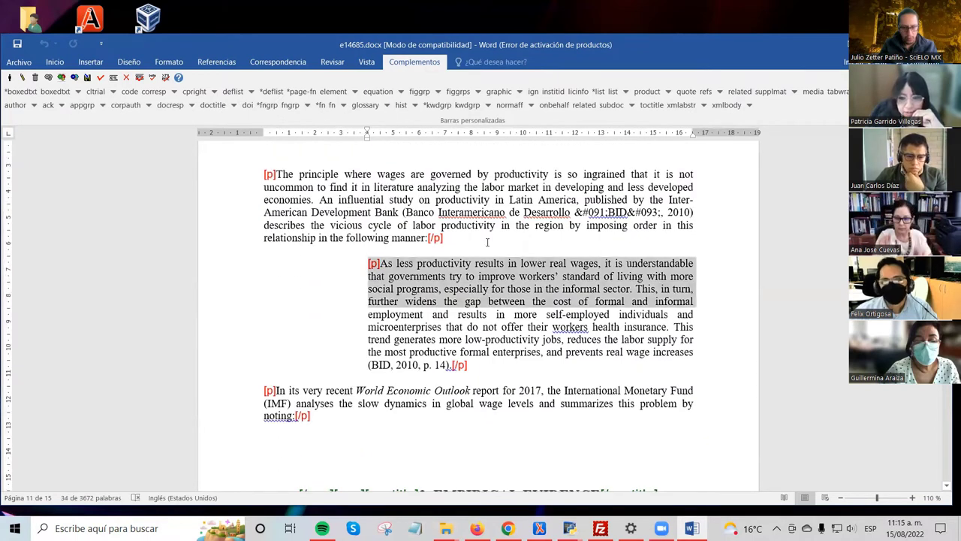
key("shift+Down")
key("shift+Down")
key("shift+Down")
key("shift+Down")
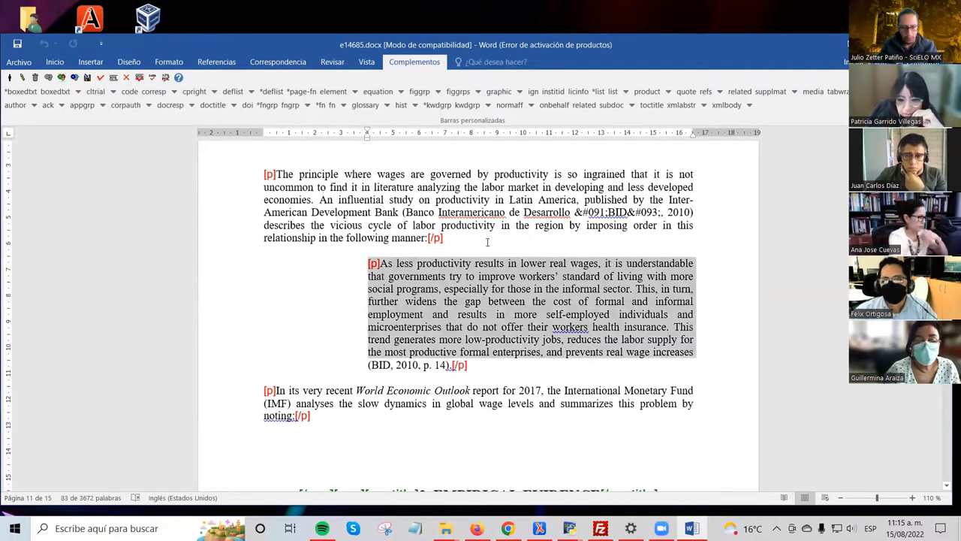
key("shift+Down")
key("shift+Down")
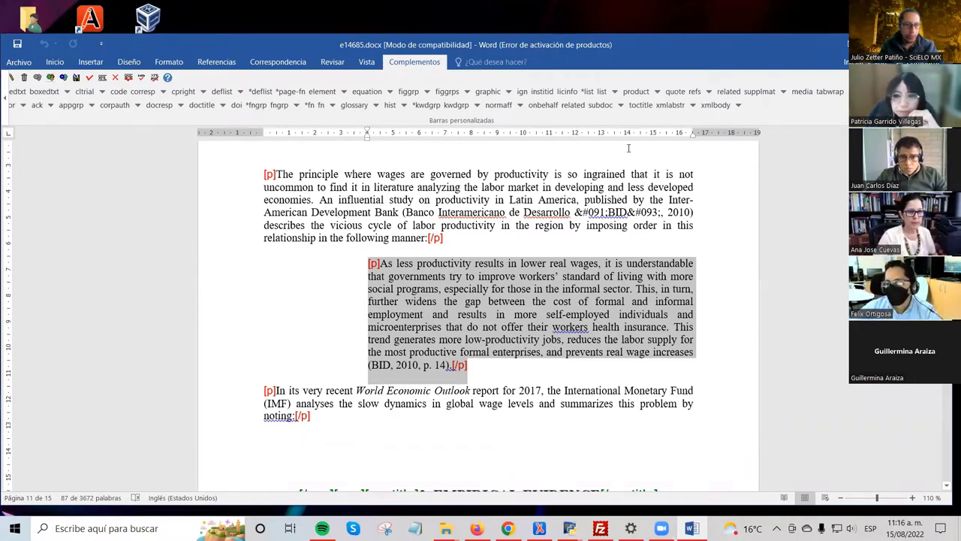
left_click(675, 93)
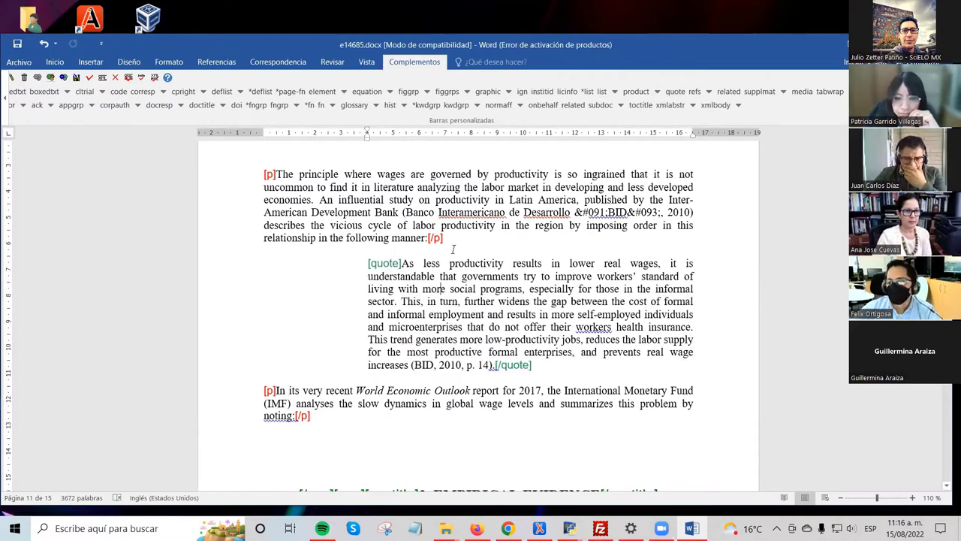
Step: Examine the xref tag of the highlighted bibliographic citation in the Empirical Evidence section, including its rid attribute and closing tag
scroll(454, 258, "down", 5)
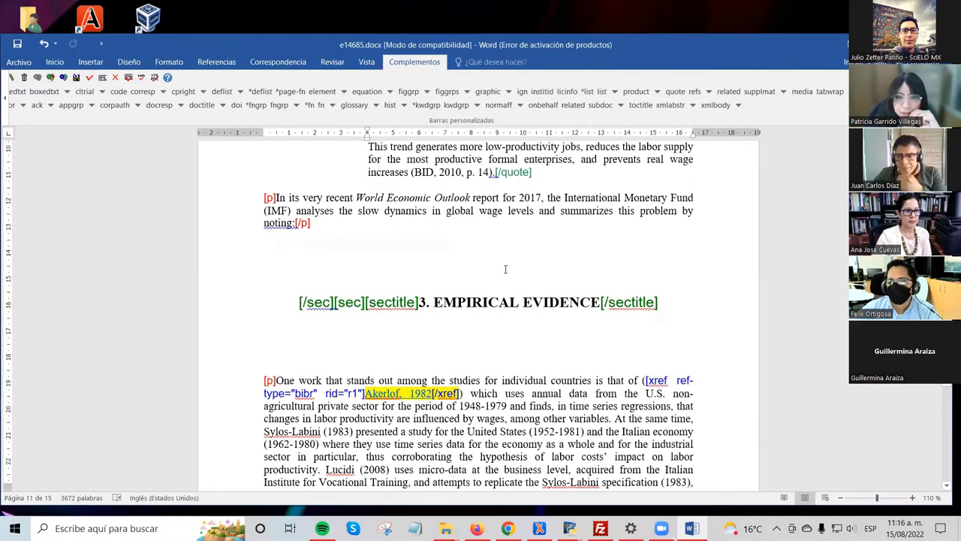
scroll(506, 269, "down", 4)
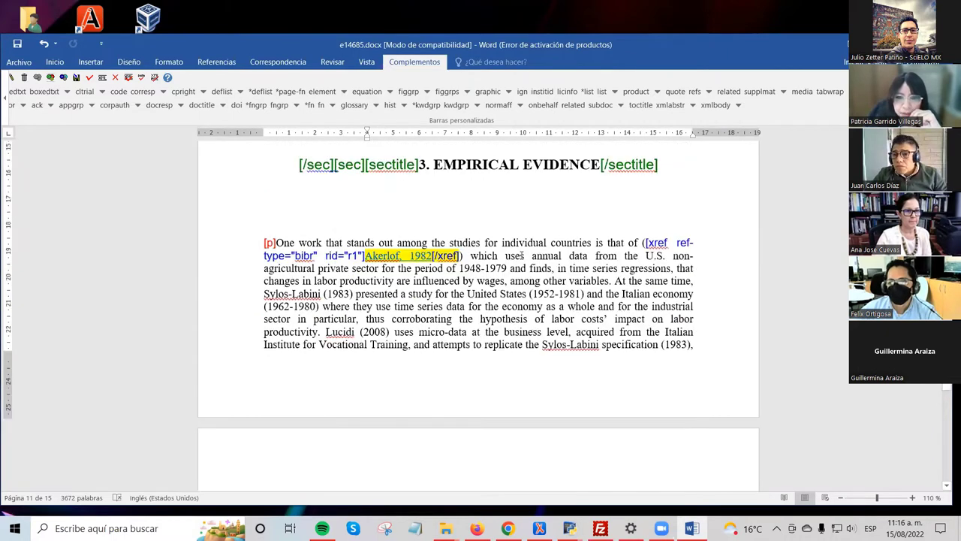
left_click(556, 269)
scroll(558, 299, "up", 2)
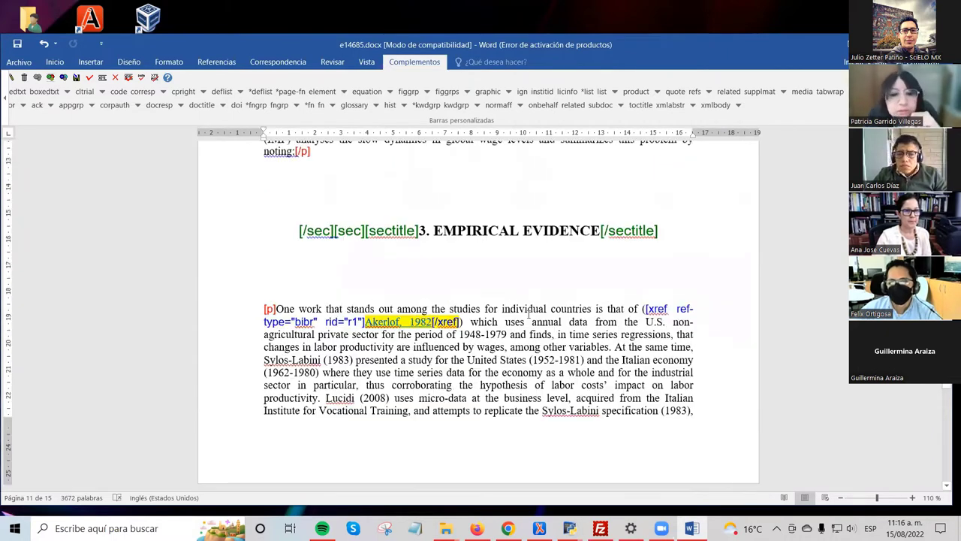
left_click_drag(346, 321, 460, 323)
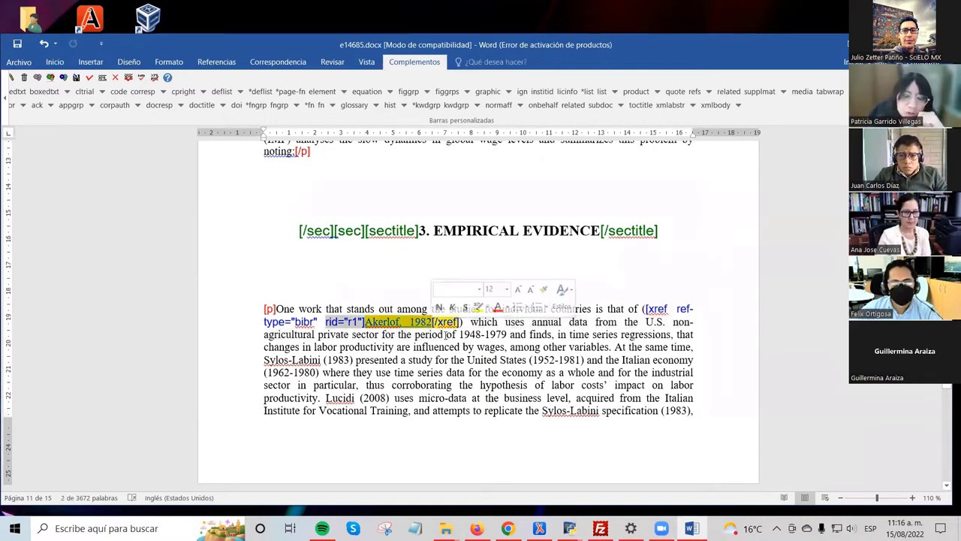
left_click(455, 323)
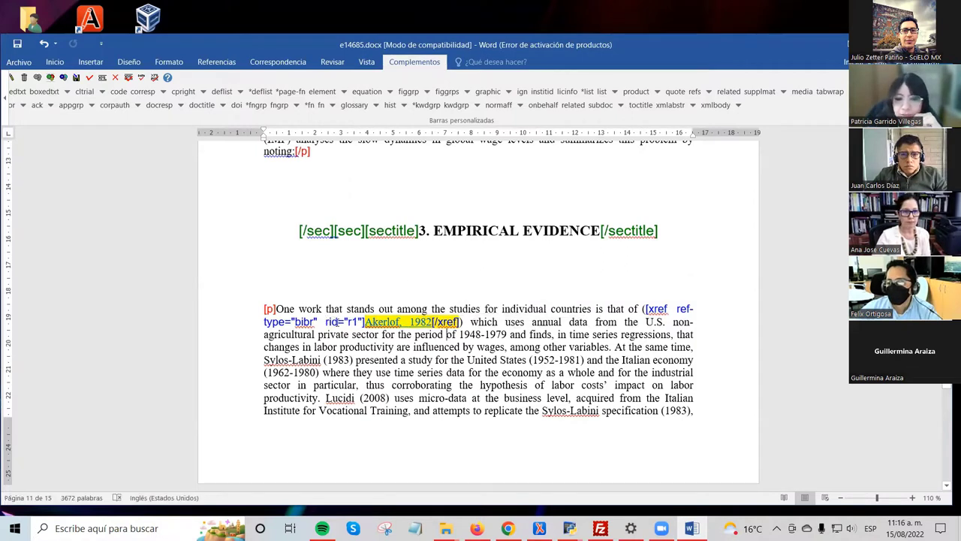
double_click(350, 321)
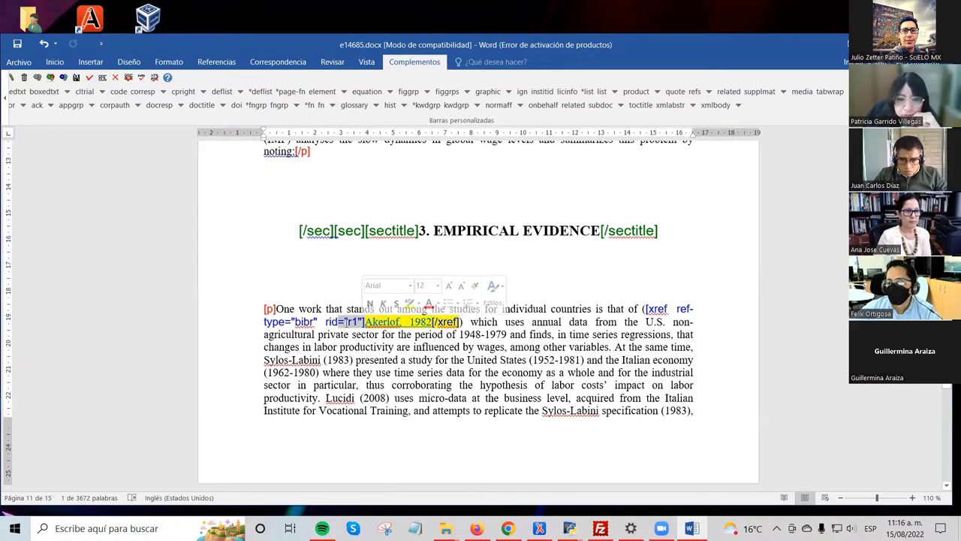
left_click(356, 321)
left_click_drag(363, 321, 325, 321)
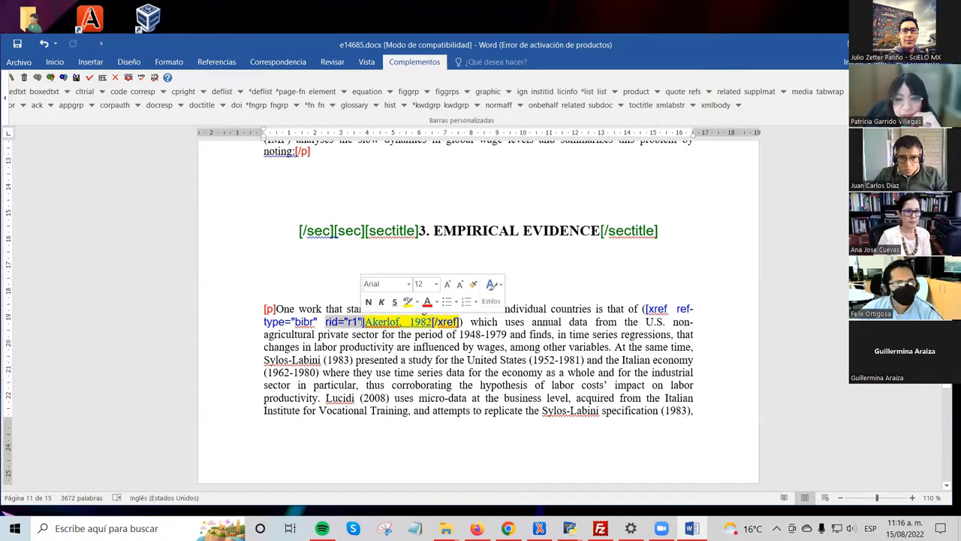
left_click(362, 331)
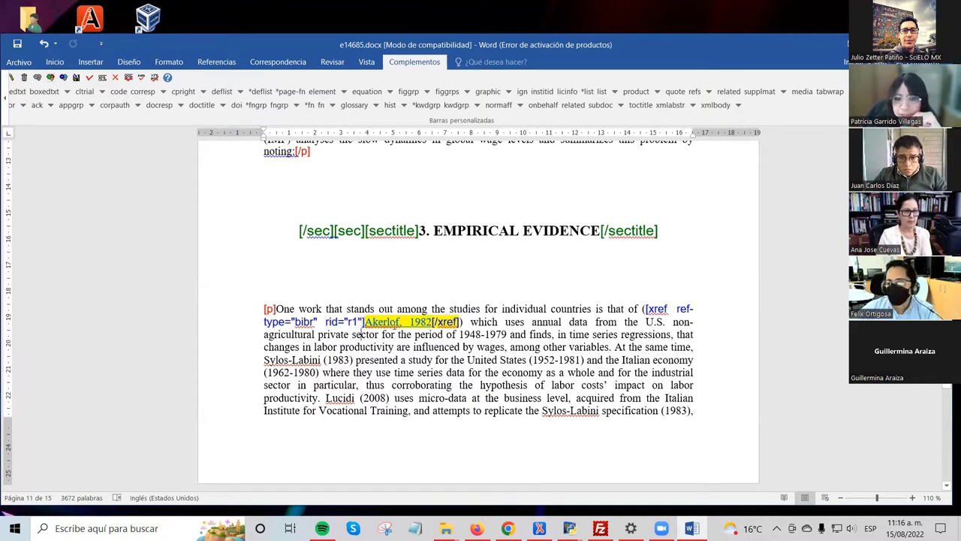
left_click(460, 328, "shift")
left_click(446, 342)
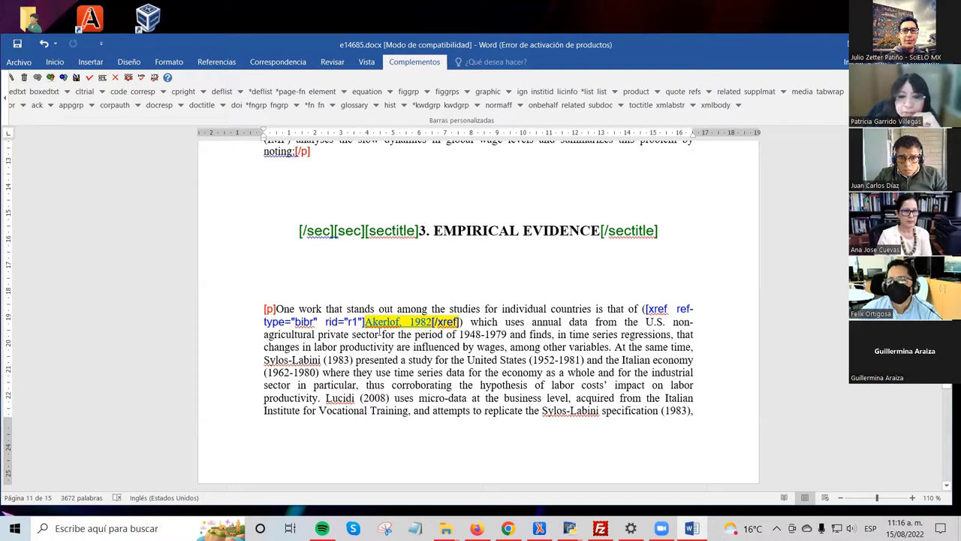
left_click_drag(417, 357, 376, 323)
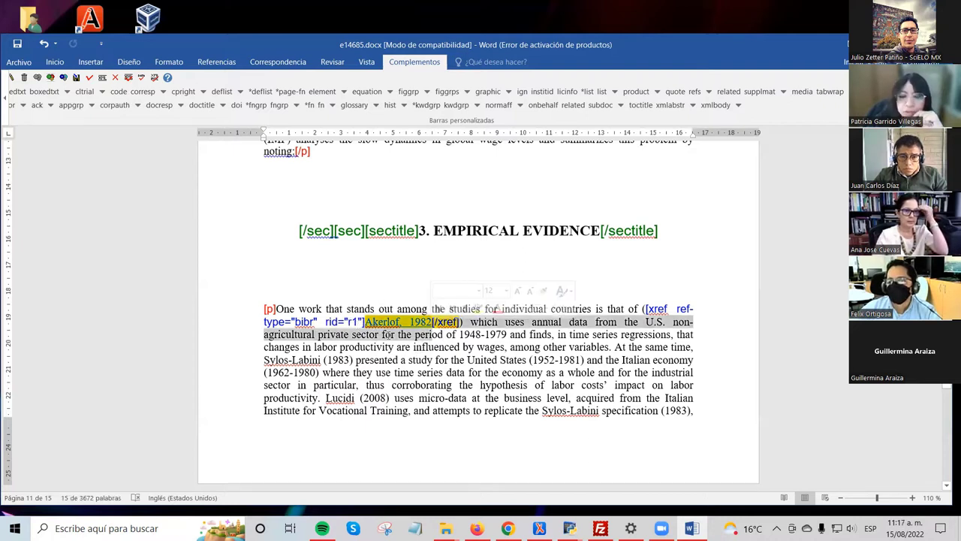
left_click(364, 321)
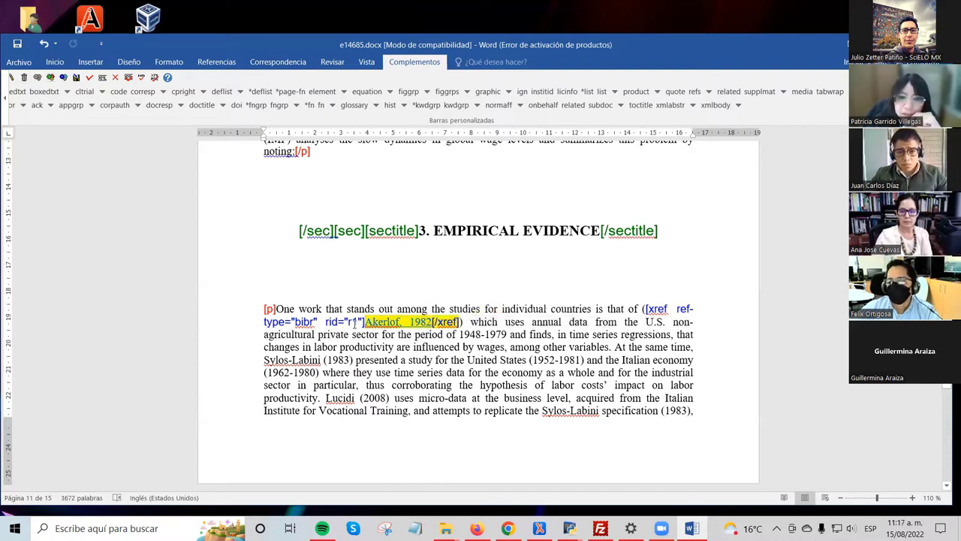
left_click_drag(342, 321, 364, 322)
left_click(359, 320)
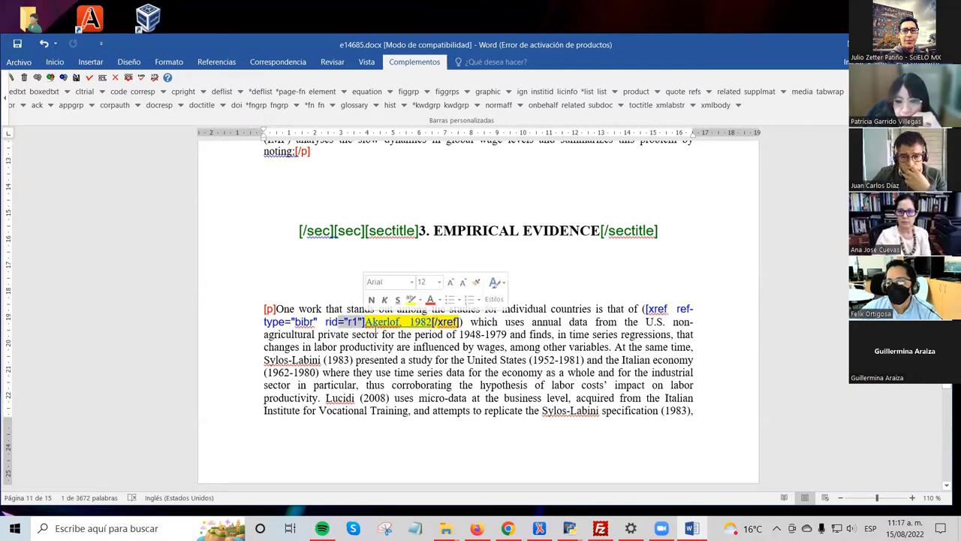
Step: Examine the sec, sectitle and subsec tags from Empirical Evidence through section 4 on the Venezuelan economy and down to Figure 1
left_click(375, 334)
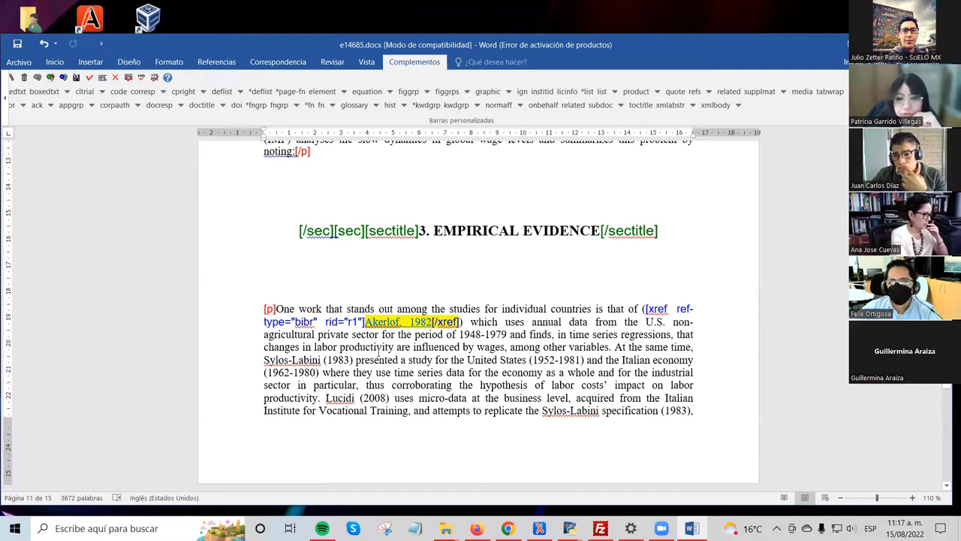
scroll(378, 353, "down", 5)
scroll(376, 354, "down", 10)
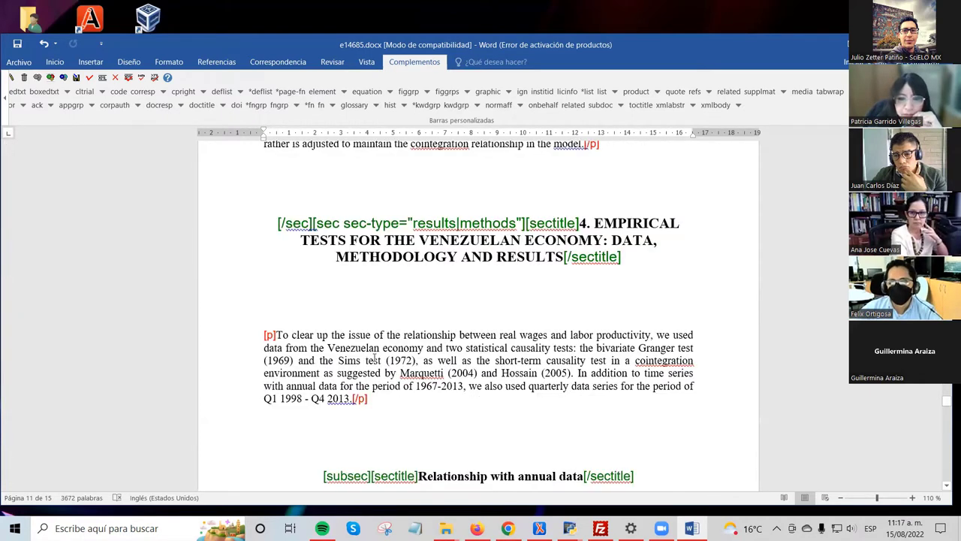
scroll(374, 358, "down", 10)
scroll(373, 358, "down", 8)
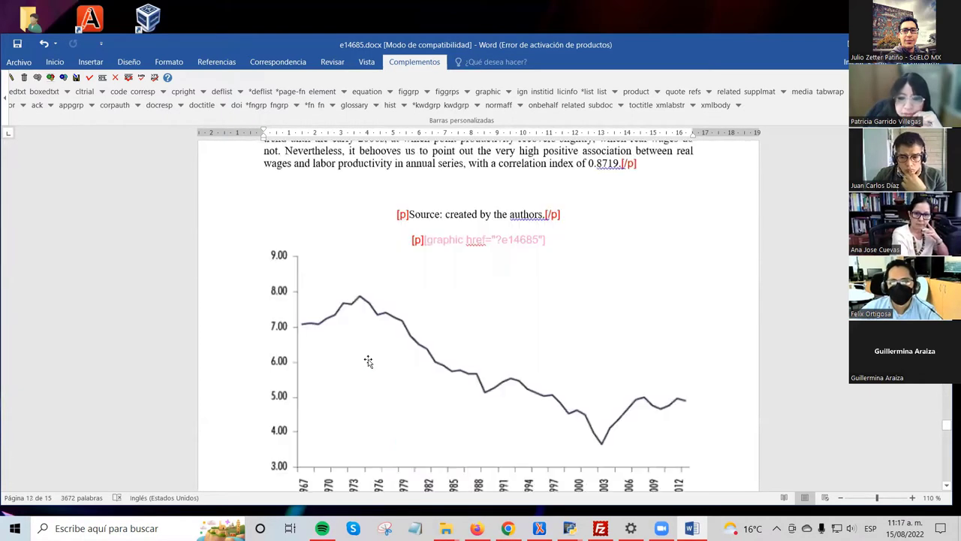
scroll(367, 359, "down", 5)
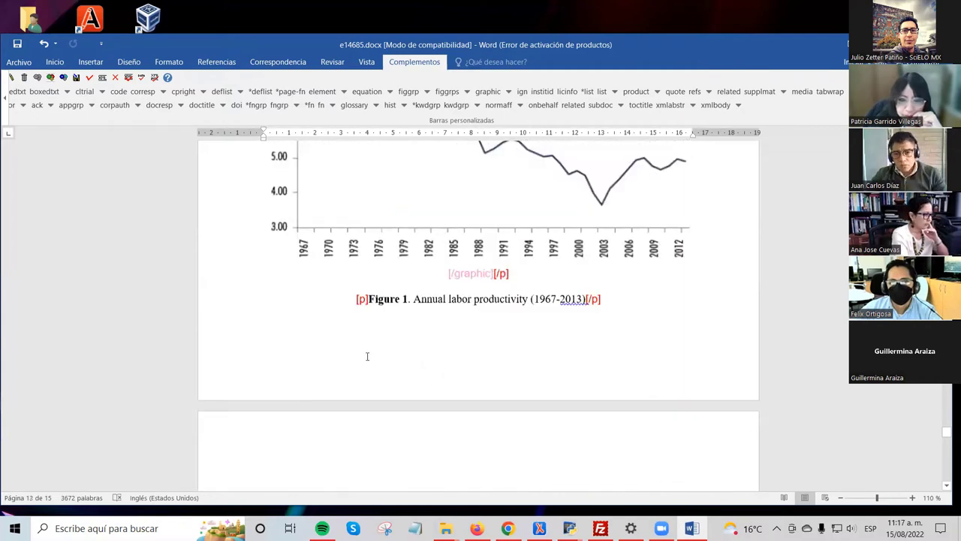
scroll(367, 356, "up", 10)
scroll(367, 352, "up", 6)
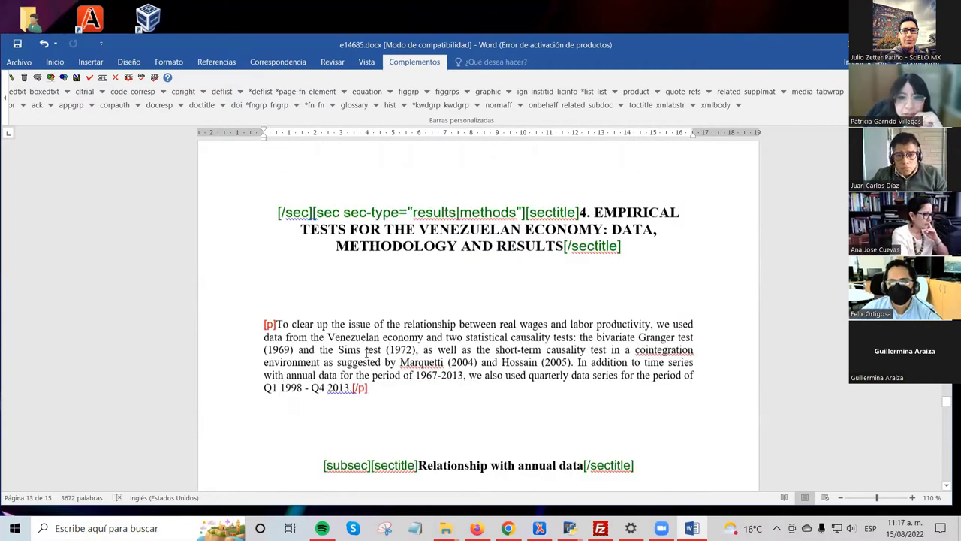
scroll(368, 353, "up", 4)
scroll(368, 349, "up", 1)
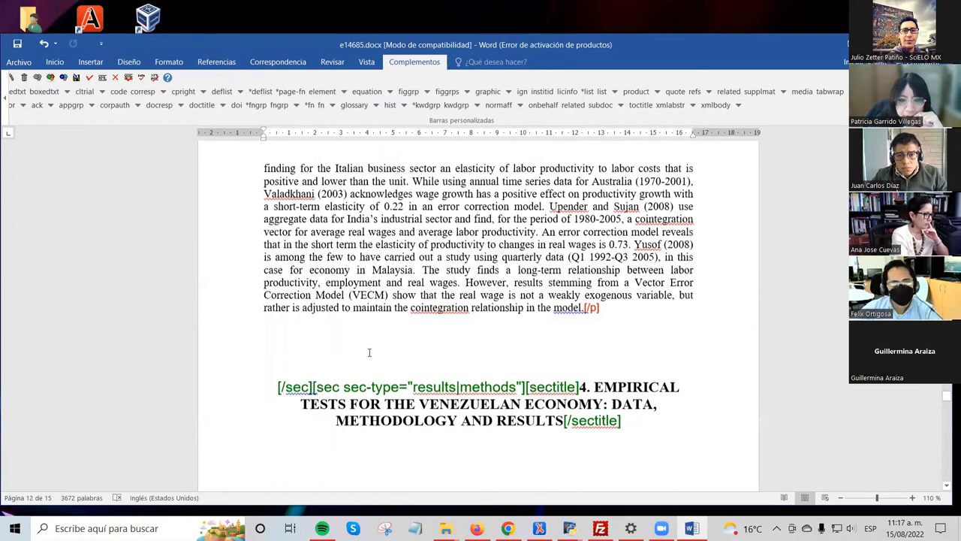
Step: Mark the two numbered items on the RWI and LP series with the *list tag, using the ordered list type (Lista ordenada)
scroll(369, 352, "down", 8)
scroll(298, 277, "down", 8)
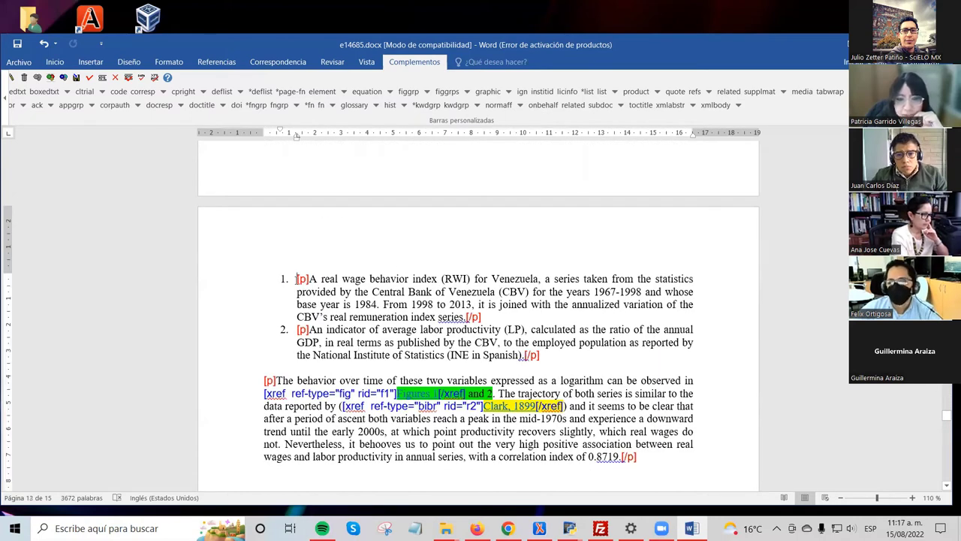
left_click(546, 356, "shift")
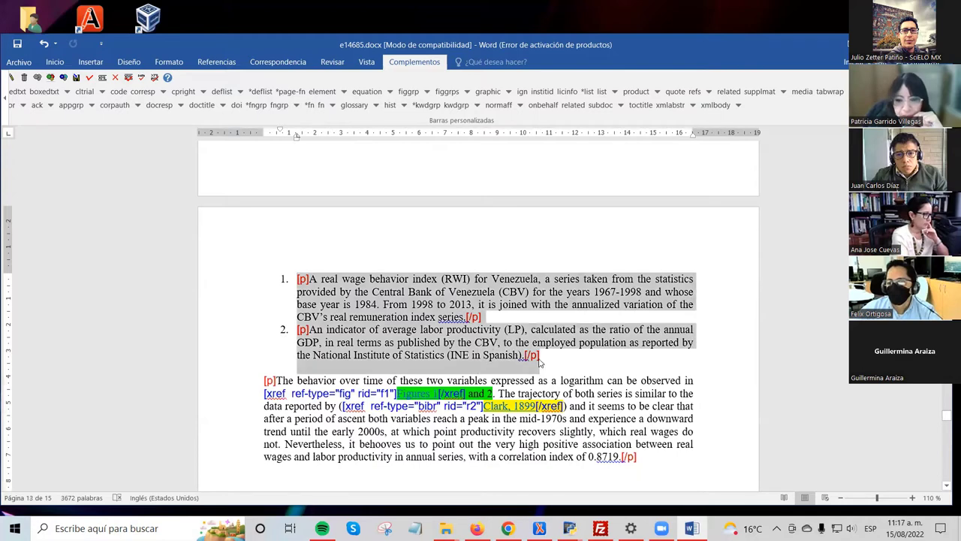
scroll(368, 296, "up", 2)
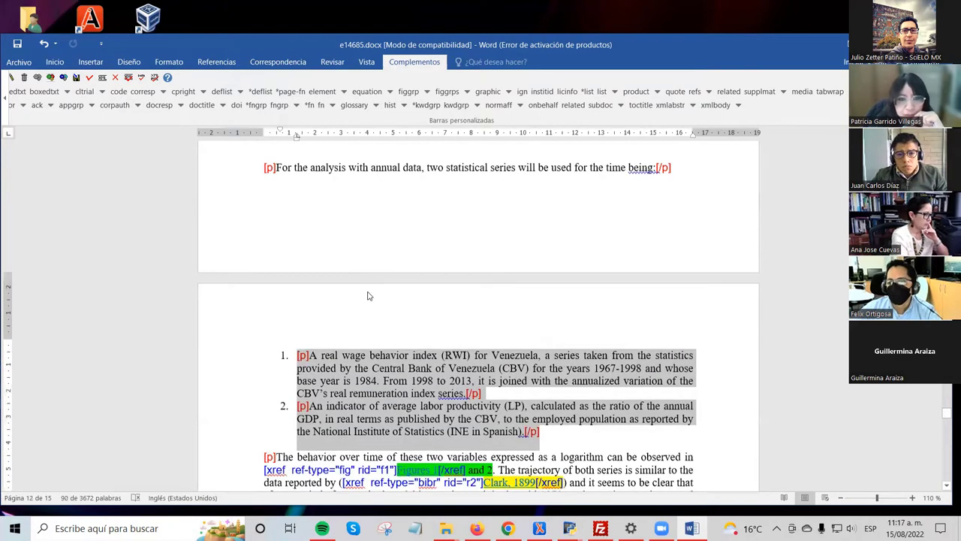
scroll(368, 291, "up", 4)
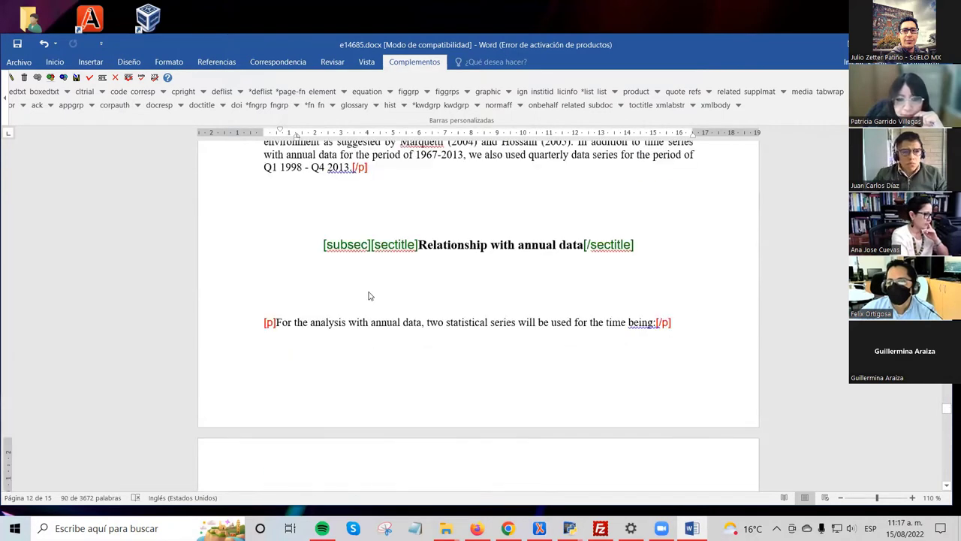
scroll(369, 292, "down", 4)
scroll(368, 302, "down", 3)
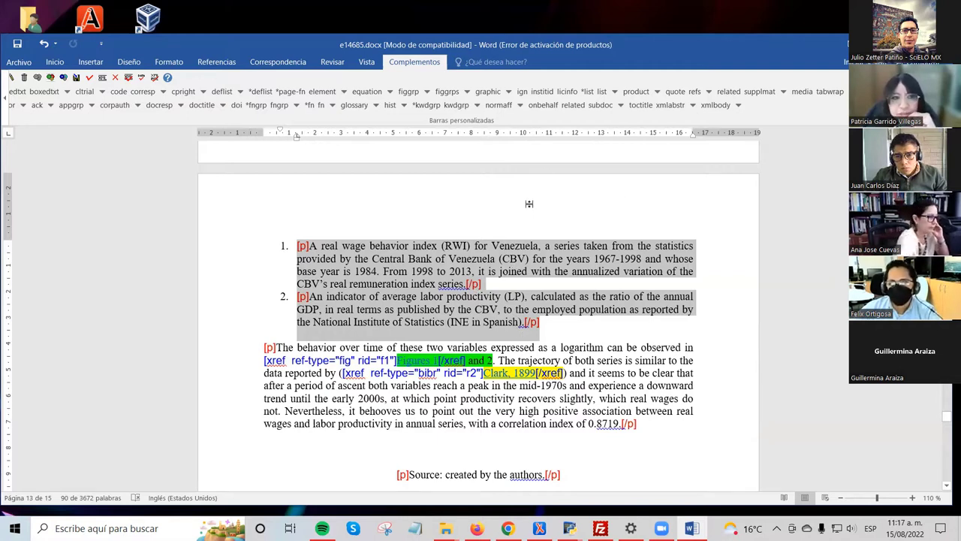
left_click(590, 96)
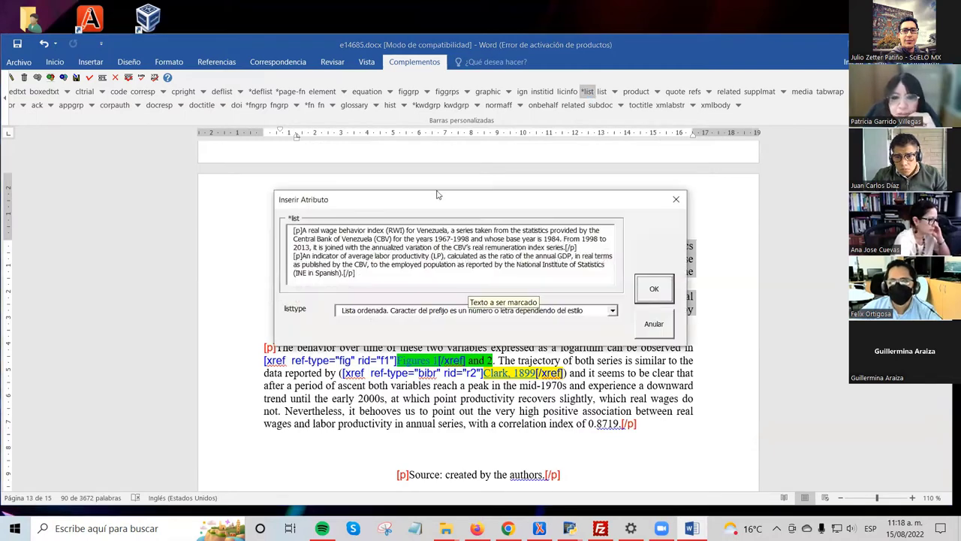
left_click(425, 252)
left_click(435, 259)
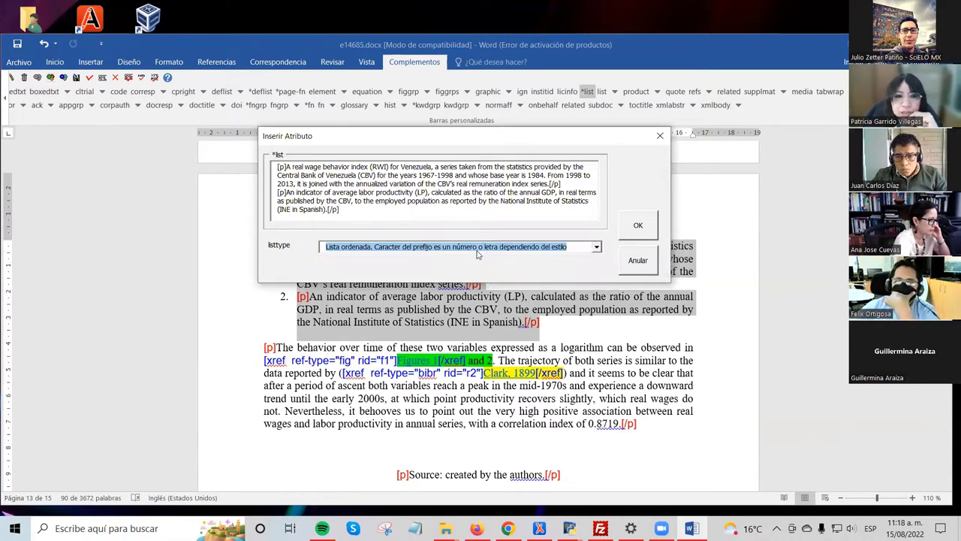
left_click(634, 225)
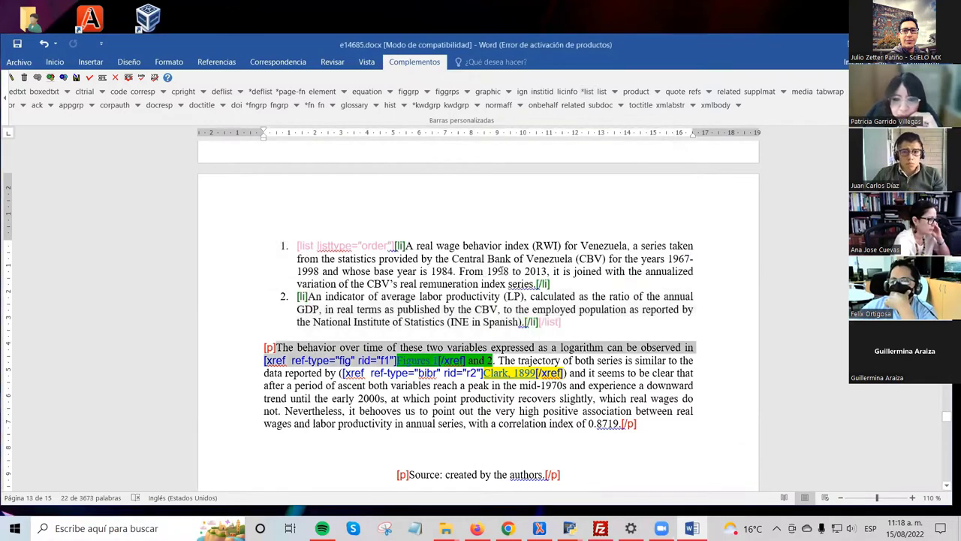
Step: Examine the figure and bibliographic xref tags in the paragraph that follows the ordered list
scroll(502, 270, "down", 3)
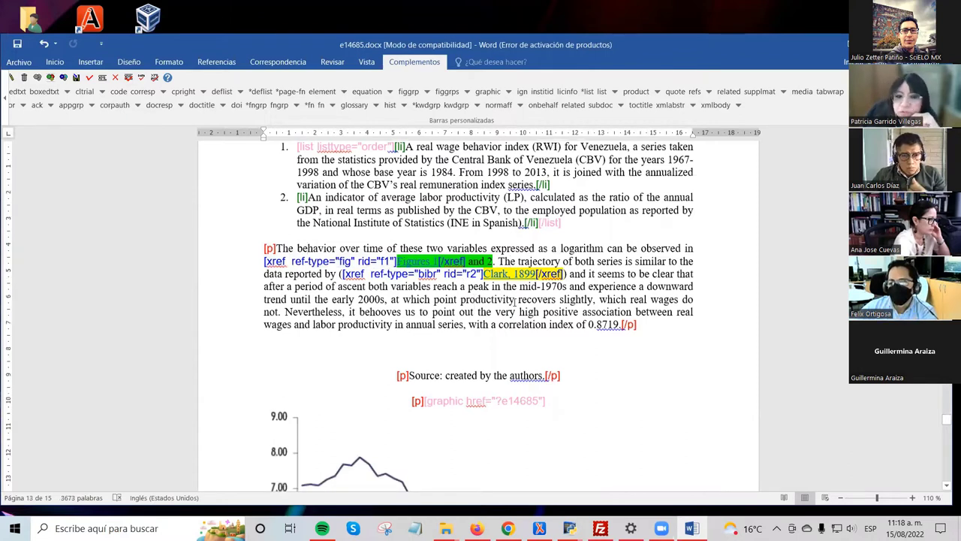
scroll(461, 323, "down", 2)
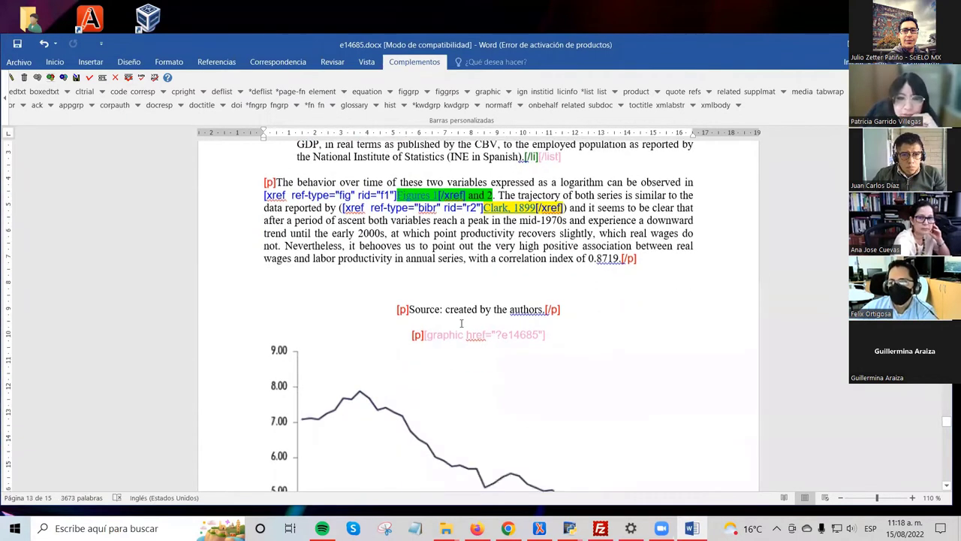
scroll(461, 325, "down", 1)
scroll(461, 324, "up", 1)
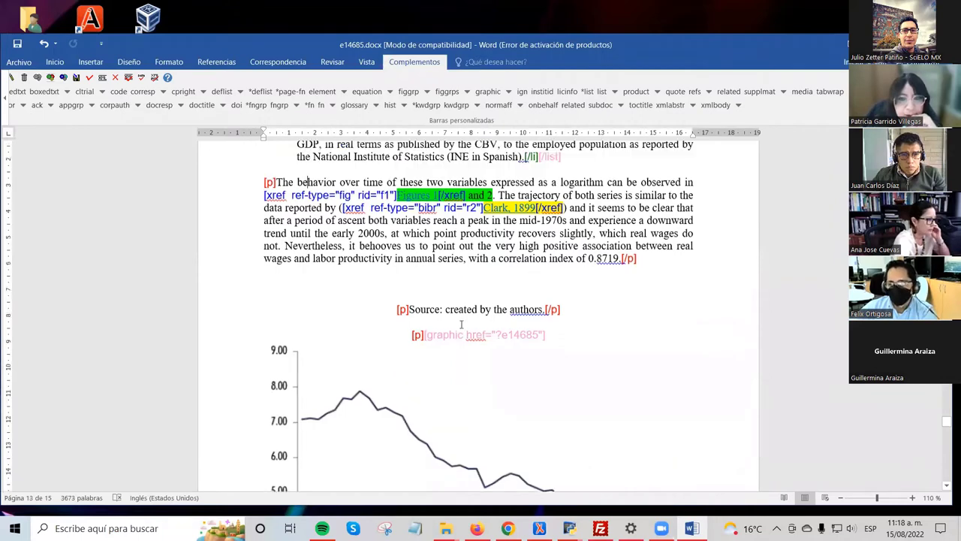
scroll(520, 280, "up", 2)
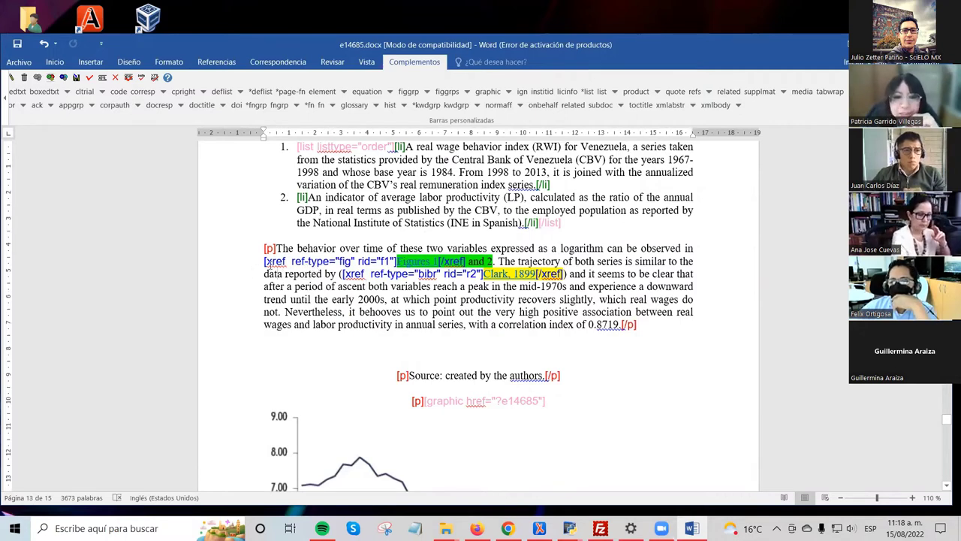
left_click(507, 274, "shift")
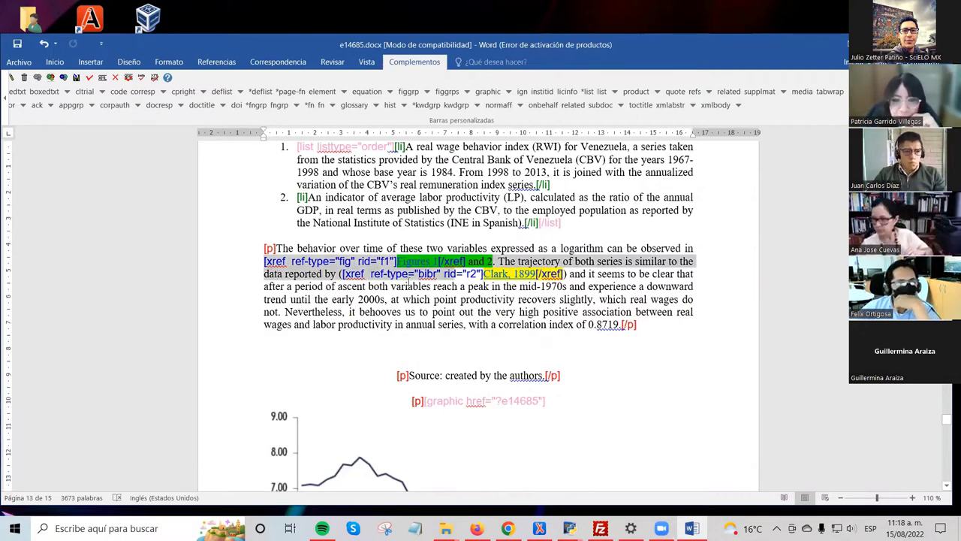
left_click(408, 283)
Step: Examine the Figure 1 block: its source line, graphic tag, image, label and caption text
scroll(409, 289, "down", 7)
left_click(413, 295)
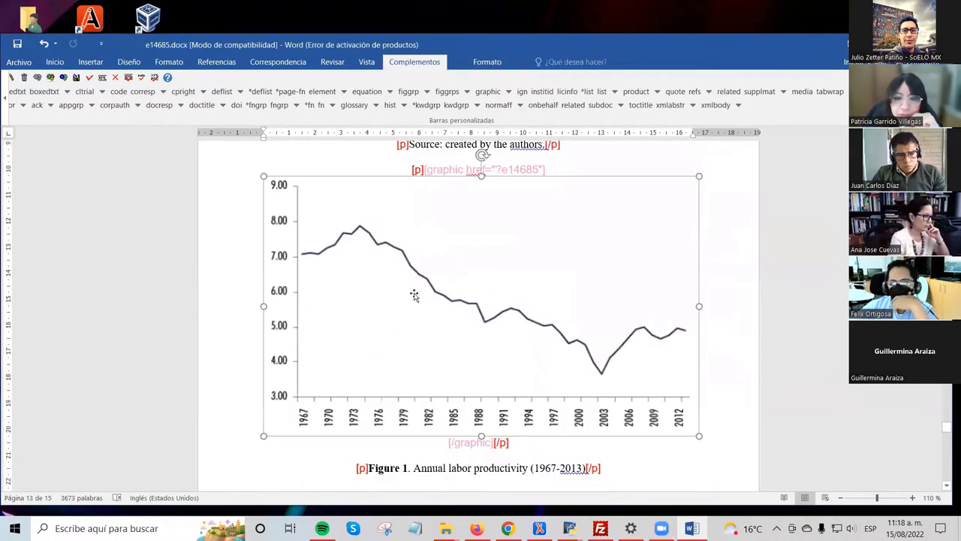
scroll(370, 324, "down", 3)
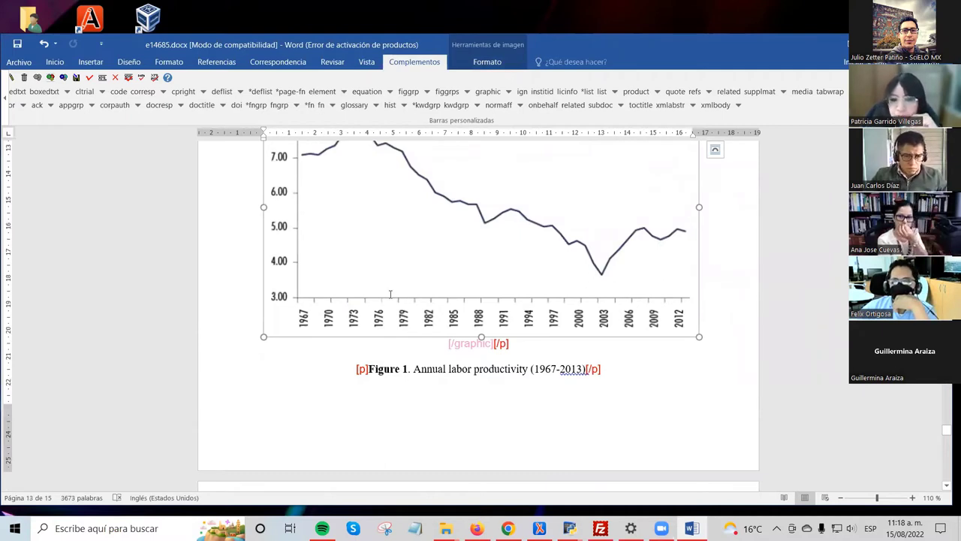
scroll(390, 301, "down", 2)
scroll(383, 292, "up", 3)
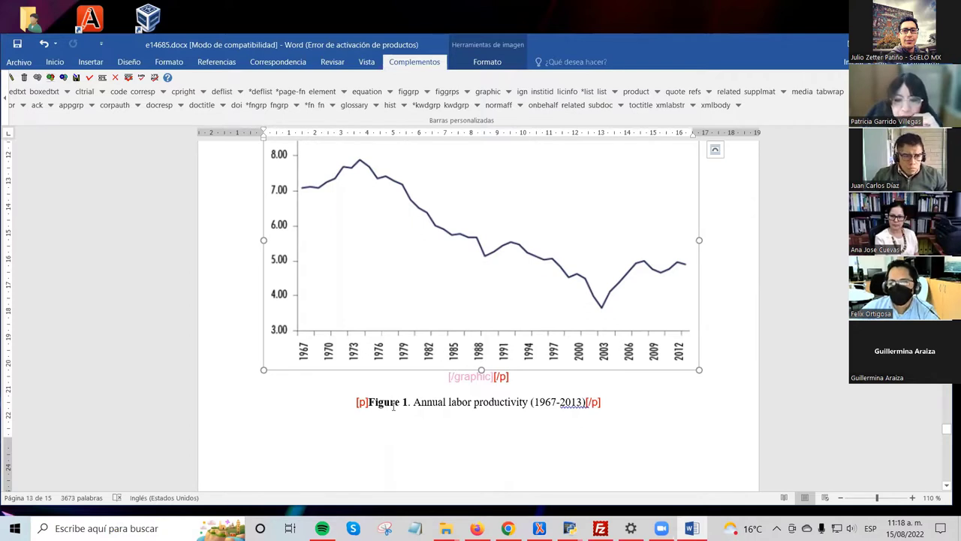
left_click(369, 400)
left_click(584, 413, "shift")
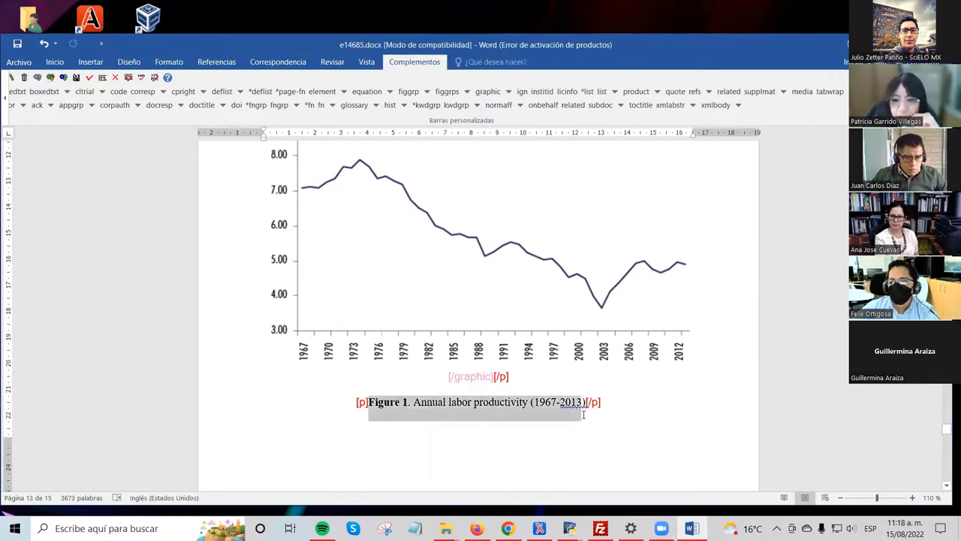
left_click(396, 402)
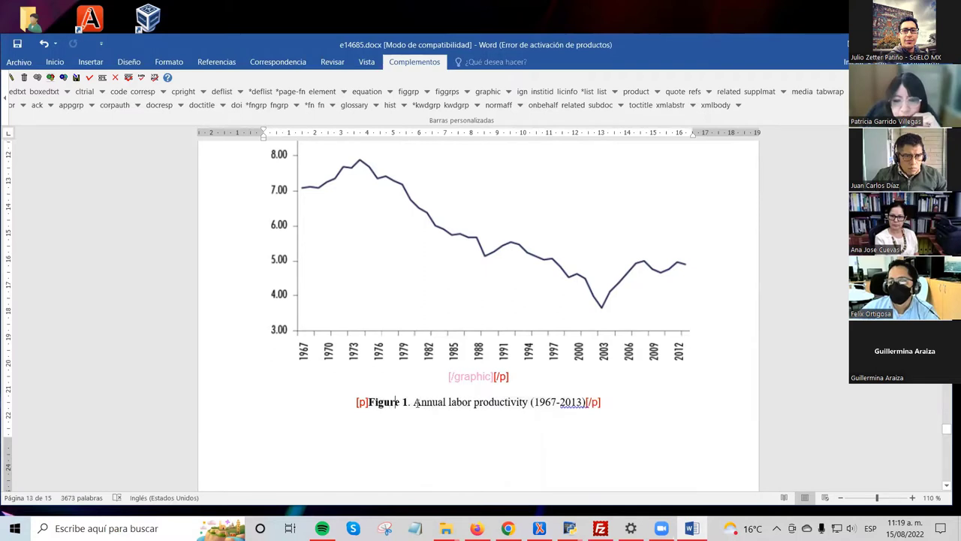
left_click_drag(586, 410, 413, 404)
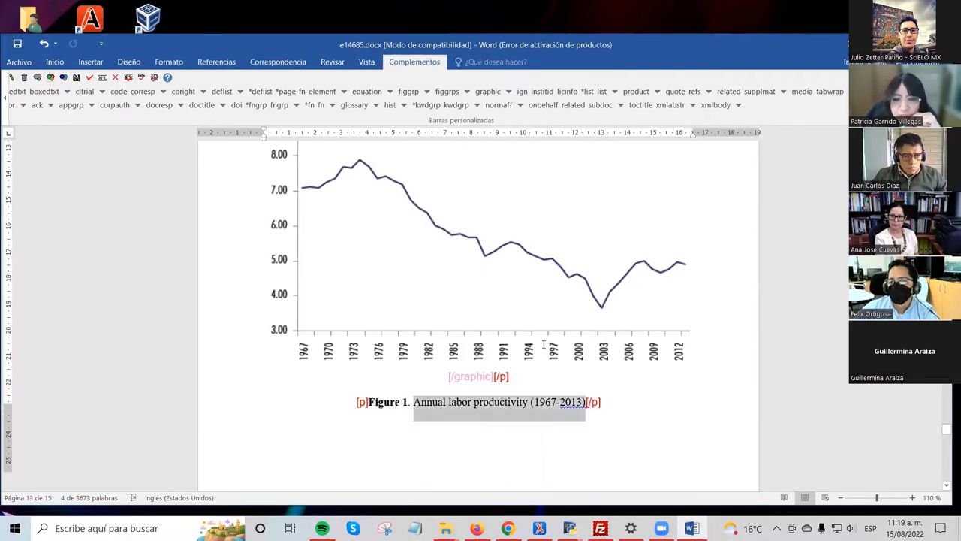
scroll(536, 343, "up", 1)
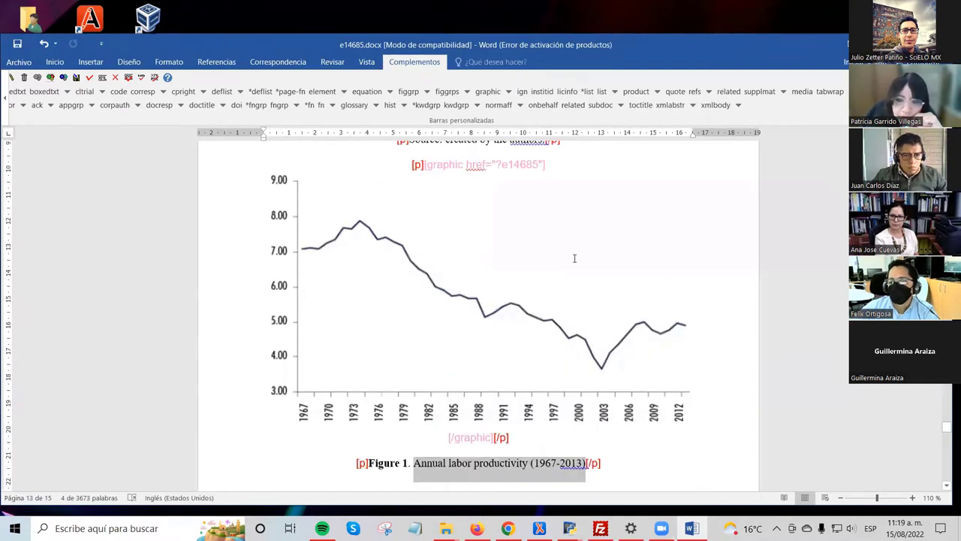
scroll(574, 258, "up", 2)
left_click(506, 292)
scroll(507, 292, "down", 2)
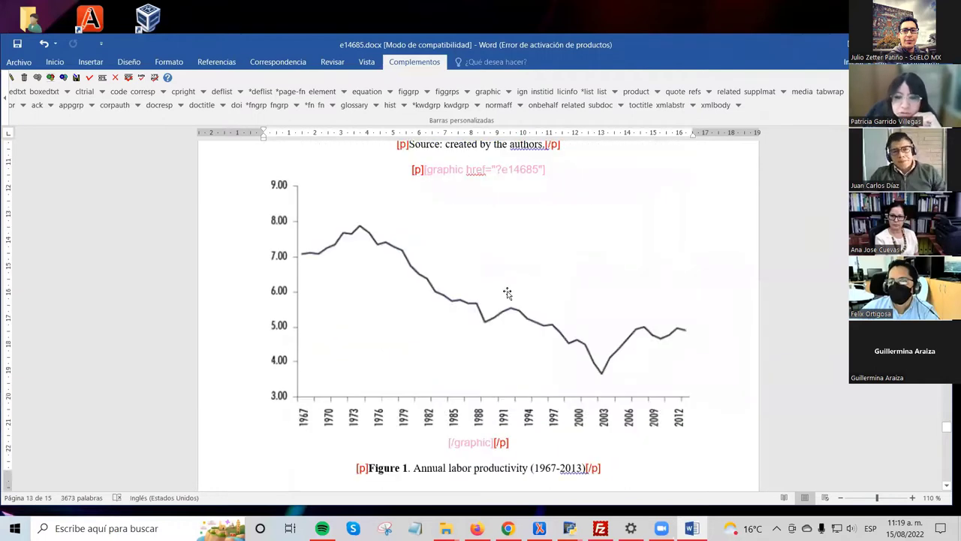
scroll(514, 270, "up", 4)
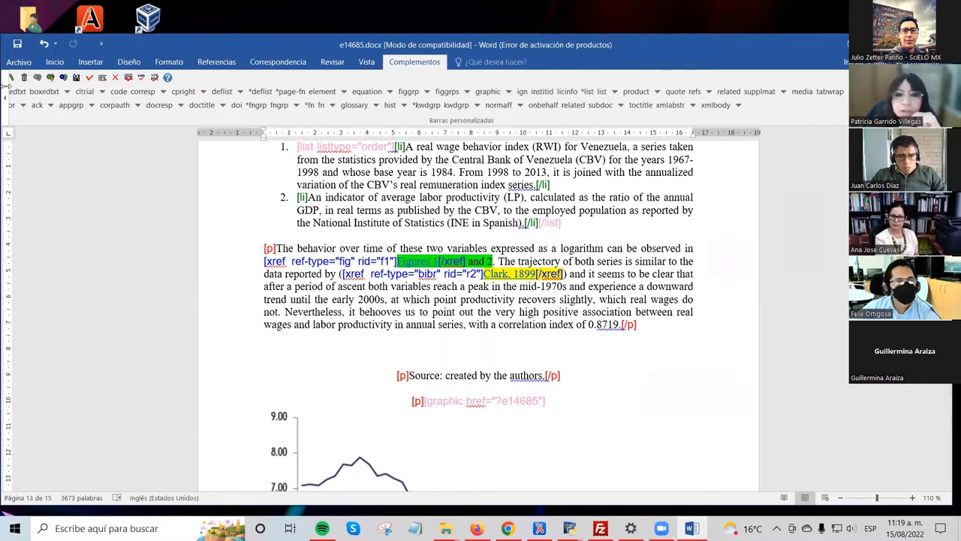
Step: Examine the xref tag around the Figures 1 mention, including its ref-type and rid attributes and the linked text
left_click(5, 116)
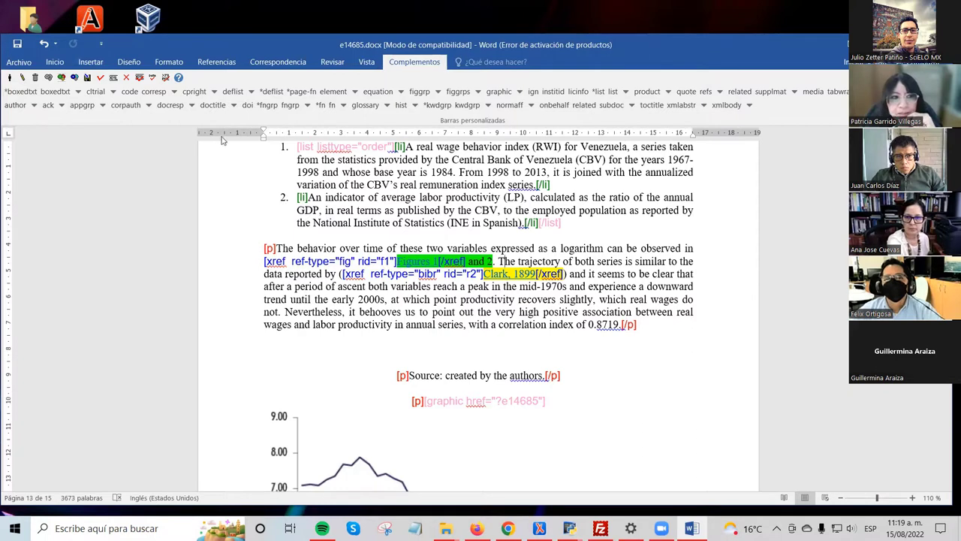
left_click(632, 111)
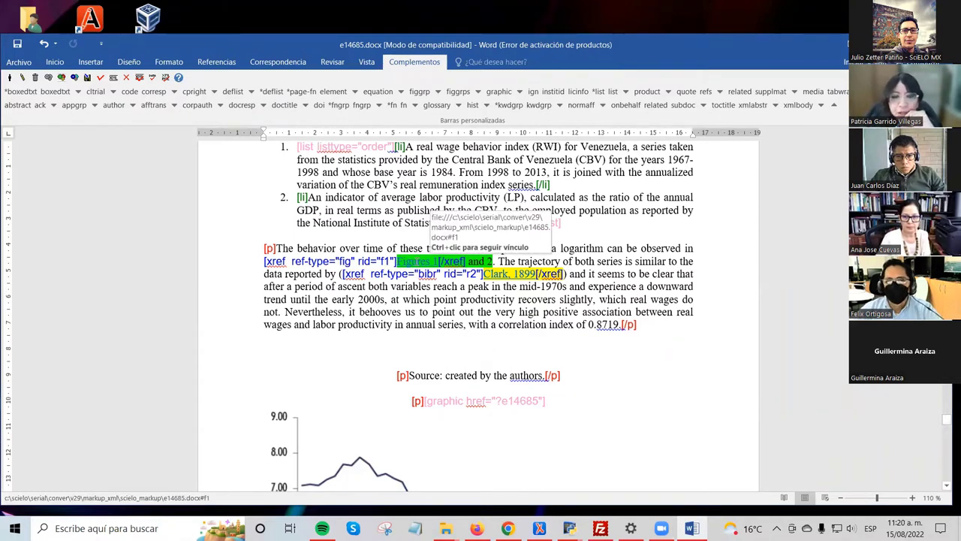
scroll(454, 243, "down", 1)
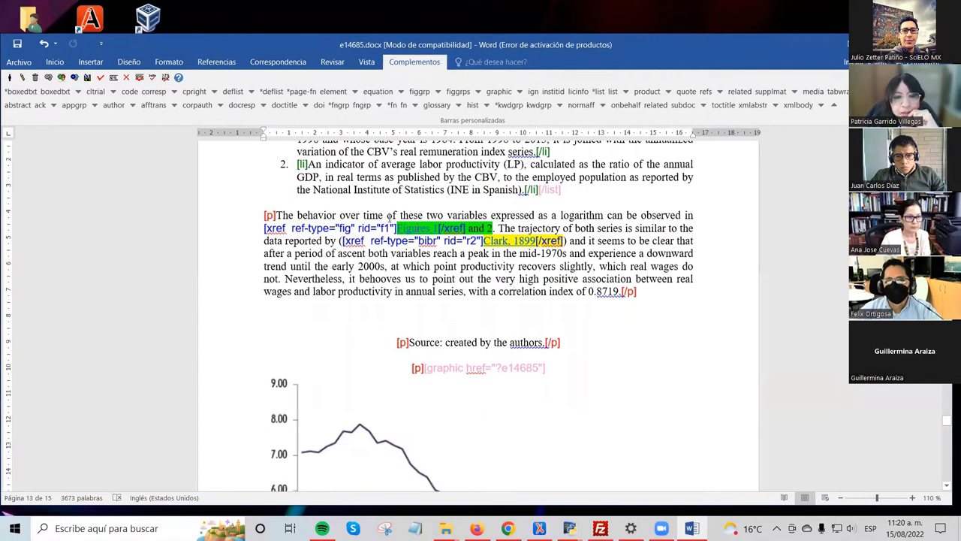
left_click_drag(399, 227, 437, 229)
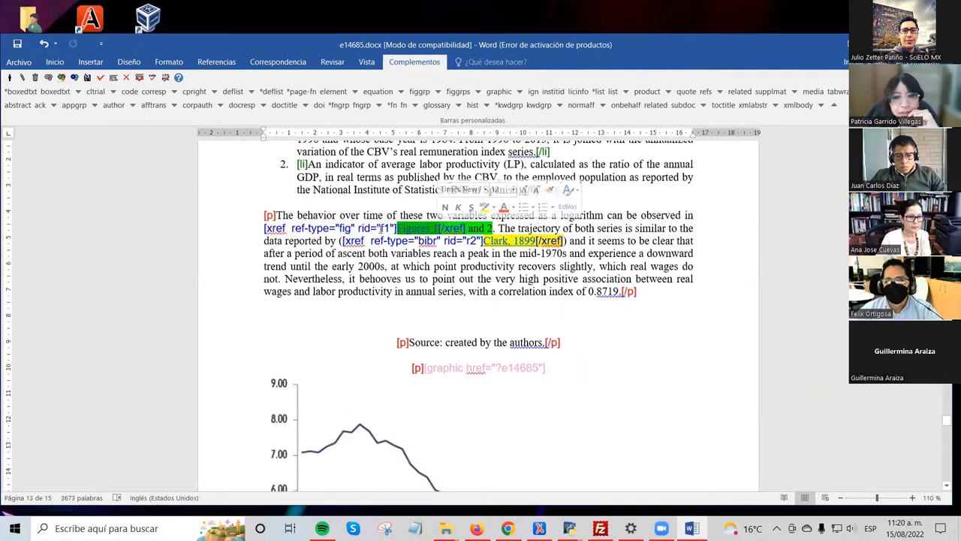
left_click(376, 229)
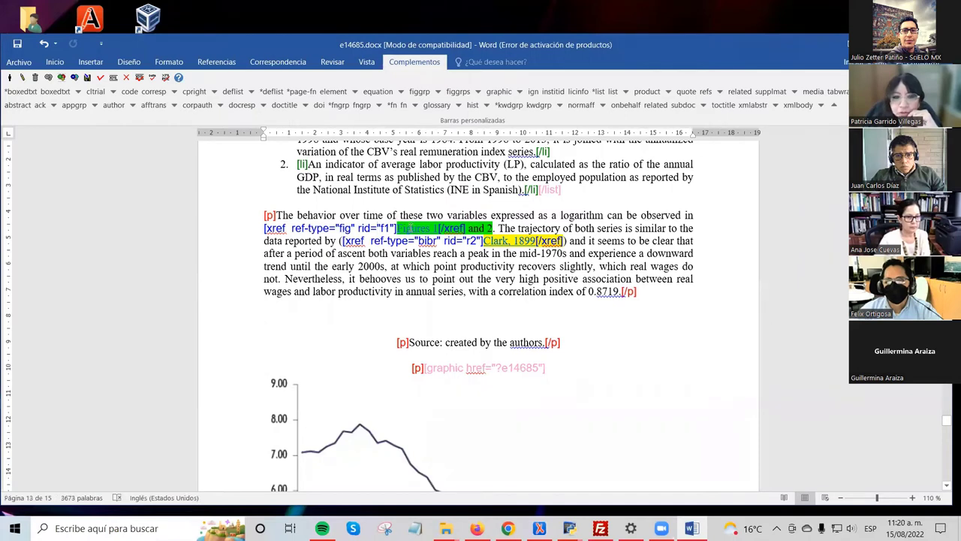
left_click(411, 228)
left_click(439, 264)
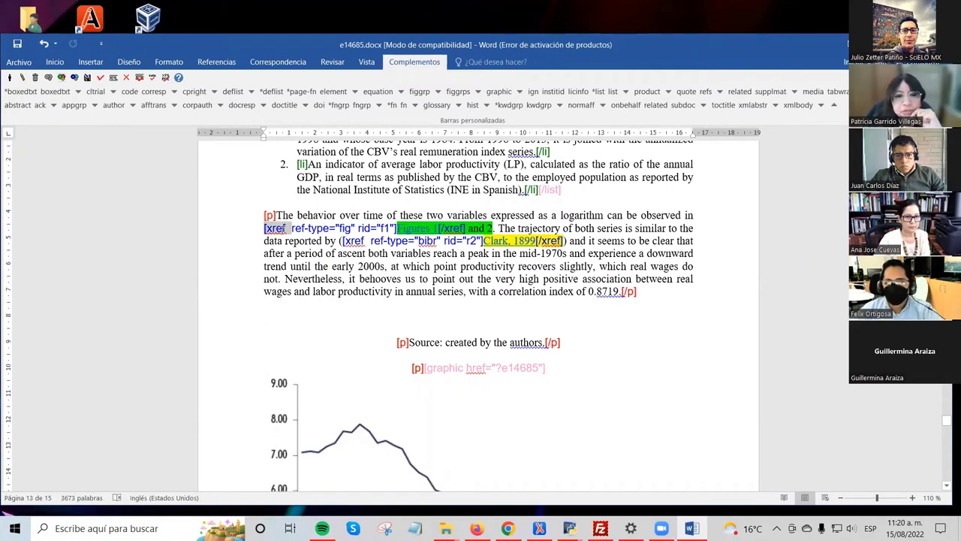
left_click(289, 228)
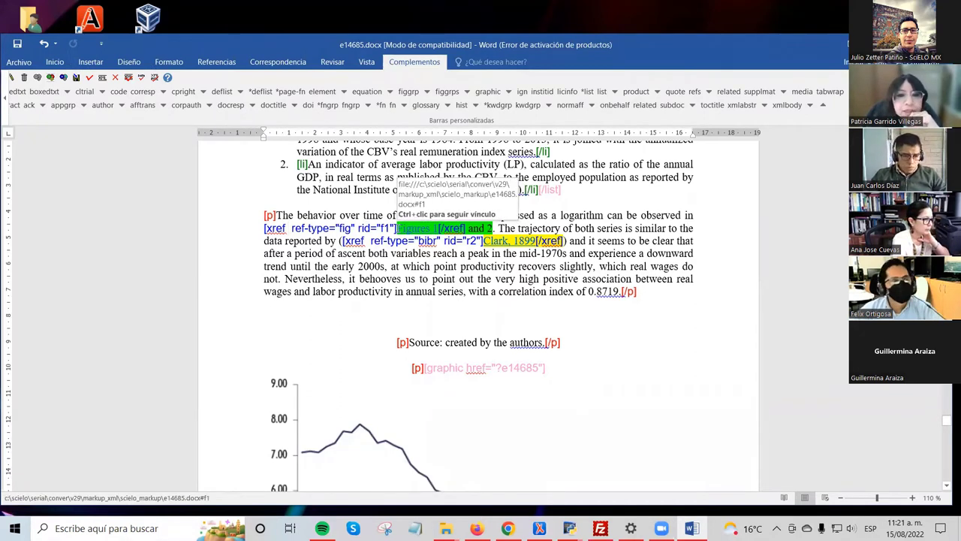
Step: Check the rid attribute of the Figures 1 xref against the tagging of the English Figure 1 block
double_click(385, 227)
left_click_drag(394, 228, 370, 228)
left_click(391, 253)
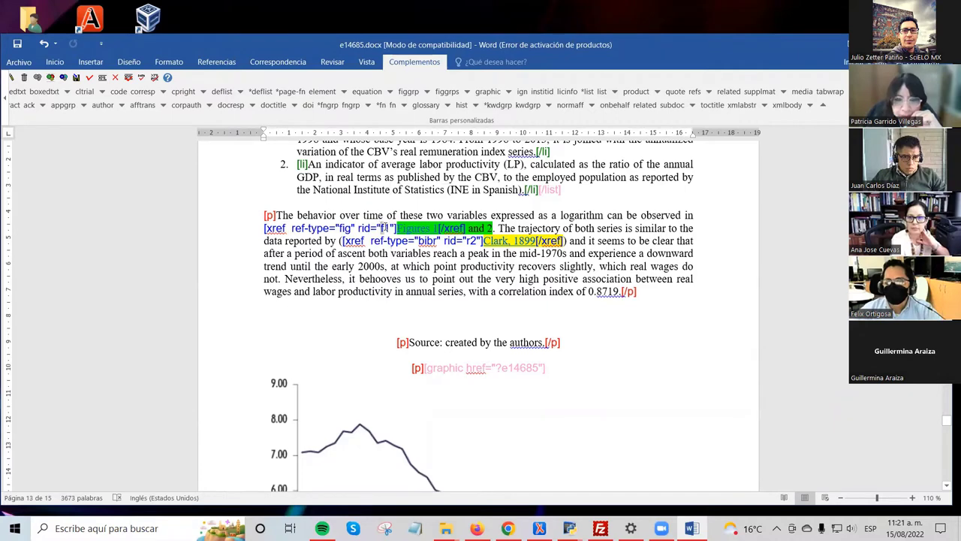
scroll(420, 273, "down", 5)
scroll(383, 401, "down", 3)
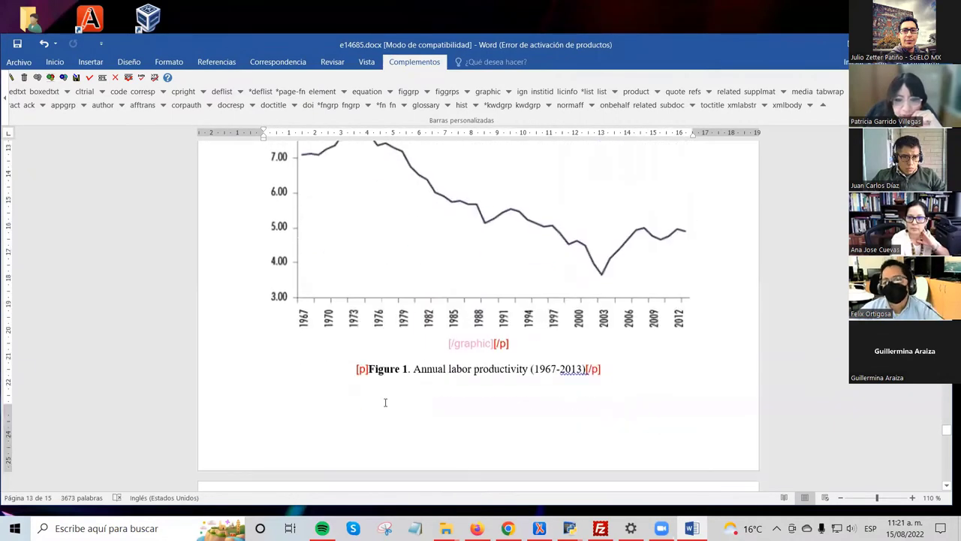
scroll(399, 320, "up", 4)
left_click(407, 319)
scroll(407, 320, "up", 5)
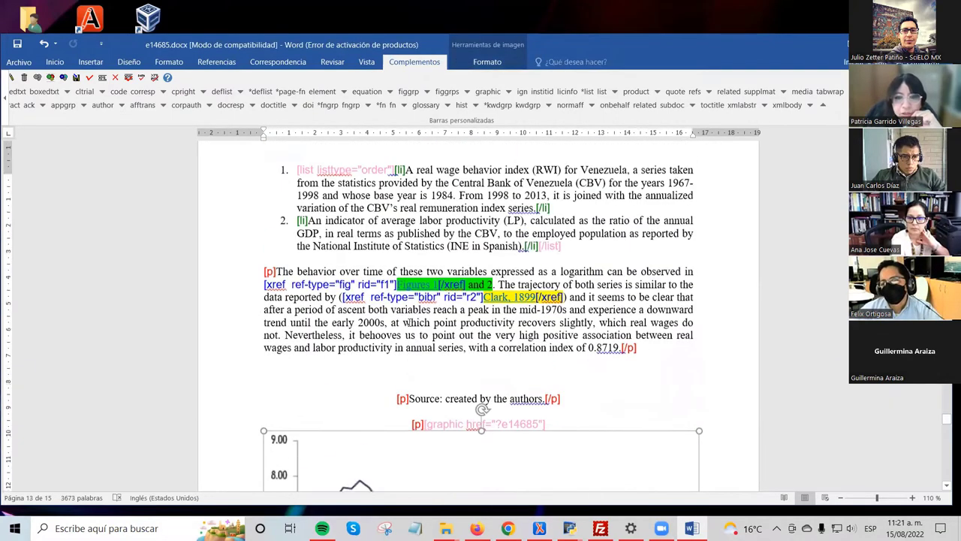
left_click(412, 323)
Step: Check the figgrp ids assigned to Figura 1 and Figura 2 in the Spanish text
scroll(421, 319, "down", 10)
scroll(427, 320, "up", 20)
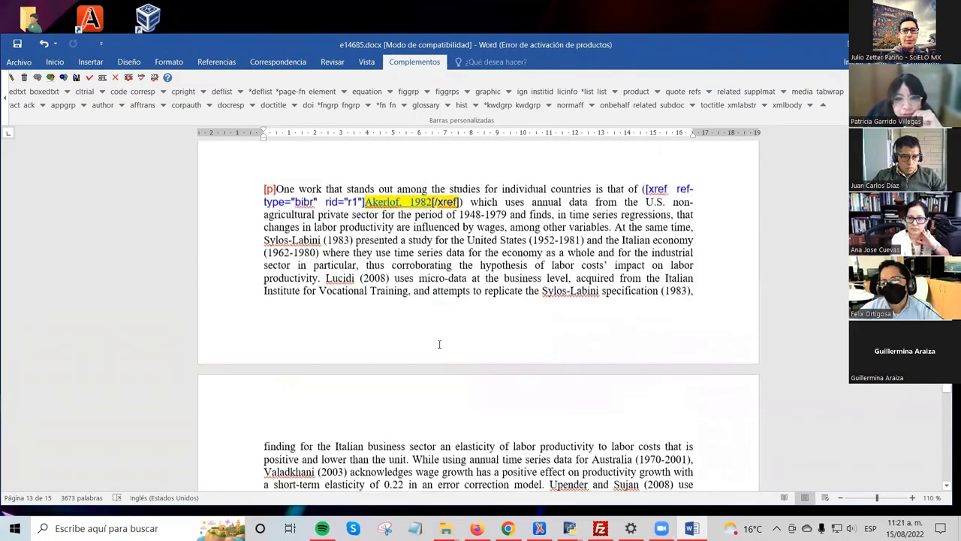
scroll(460, 294, "down", 20)
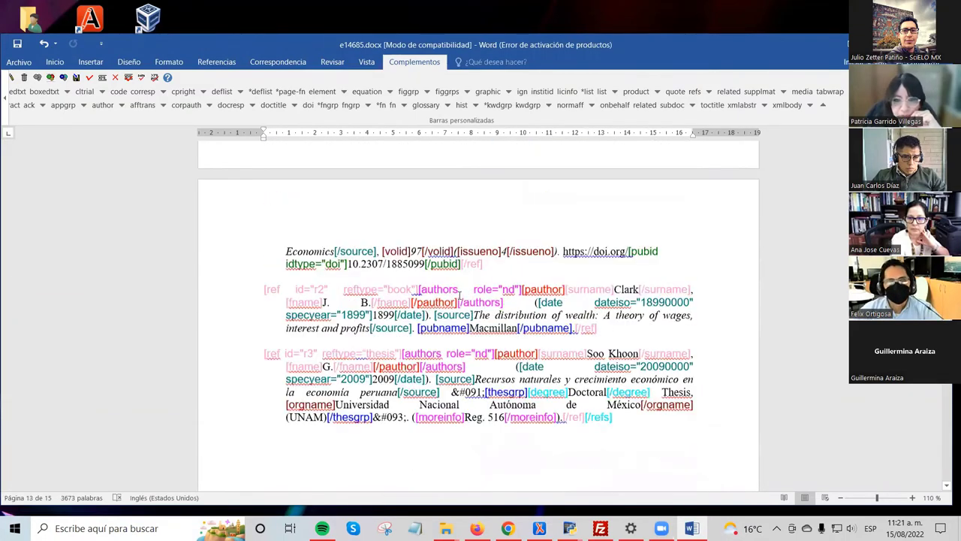
scroll(464, 278, "up", 10)
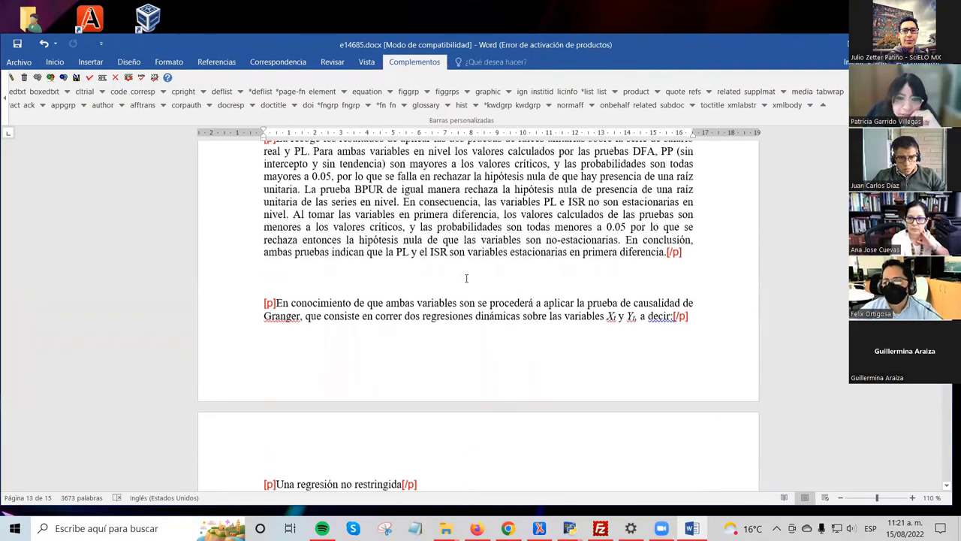
scroll(466, 279, "up", 4)
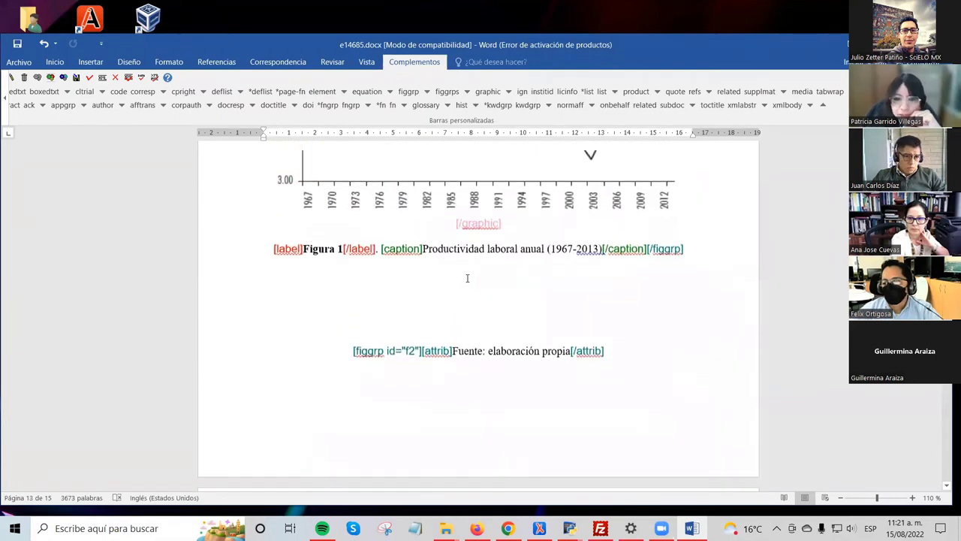
scroll(465, 279, "up", 2)
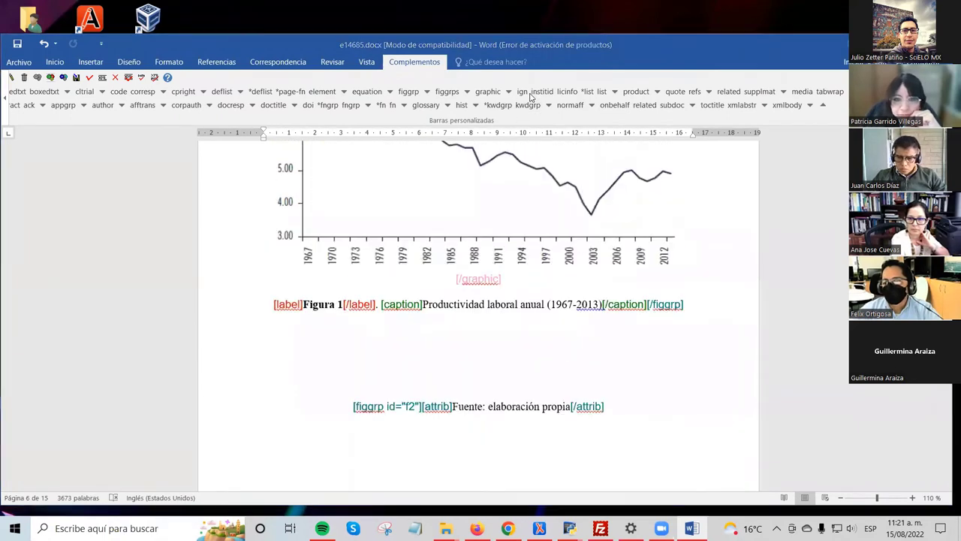
scroll(432, 282, "up", 5)
scroll(432, 281, "up", 4)
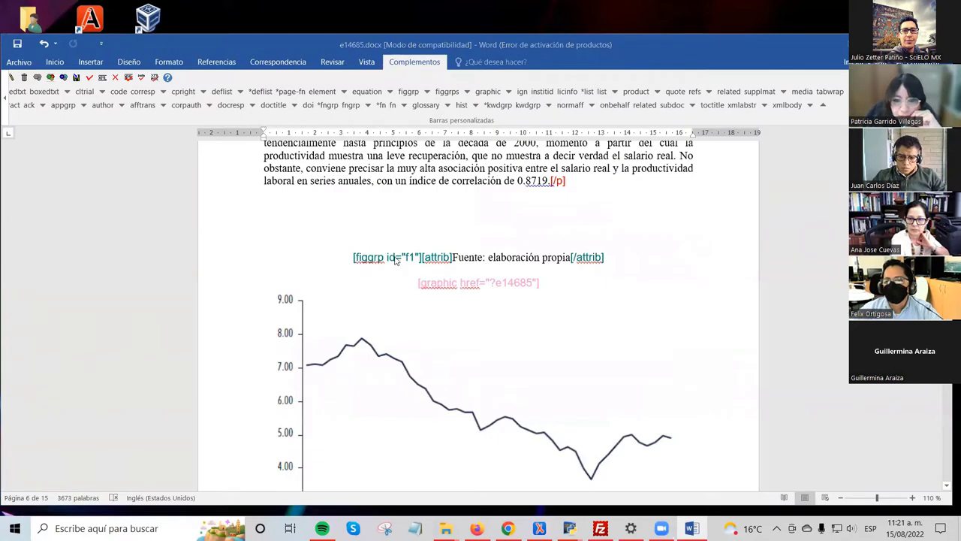
scroll(400, 264, "down", 5)
scroll(404, 272, "down", 7)
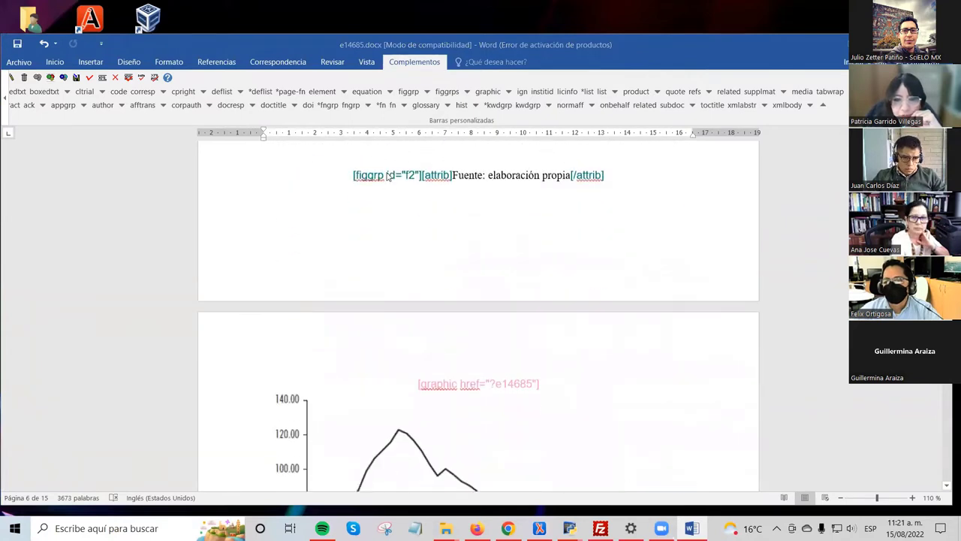
double_click(404, 178)
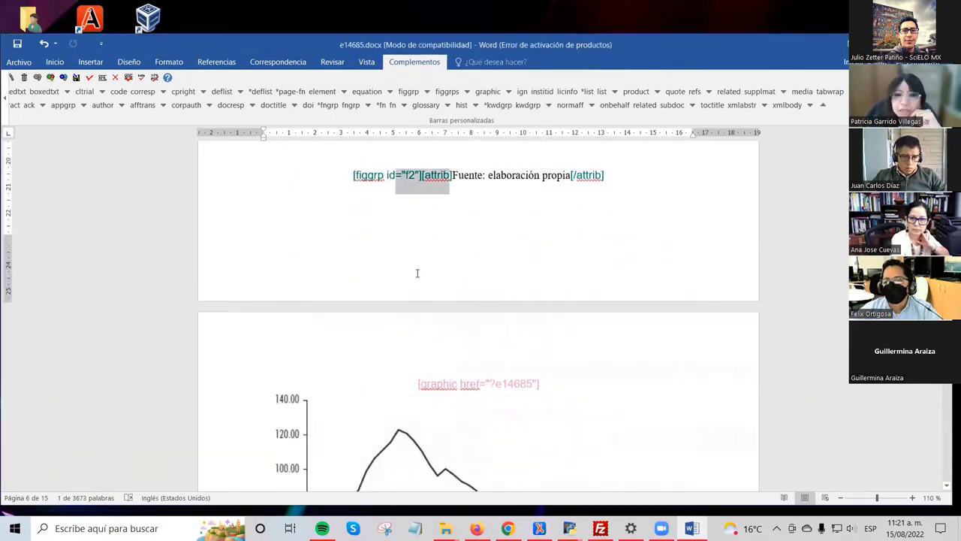
left_click(473, 191)
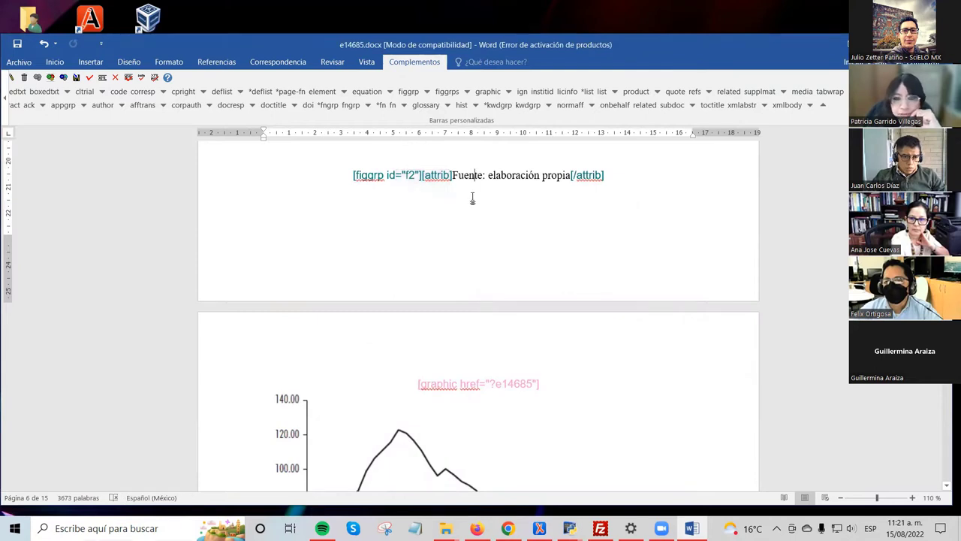
Step: Examine the Spanish Figura 2 block from its figgrp id and attrib tags to its graphic, label and caption tags
scroll(423, 299, "down", 5)
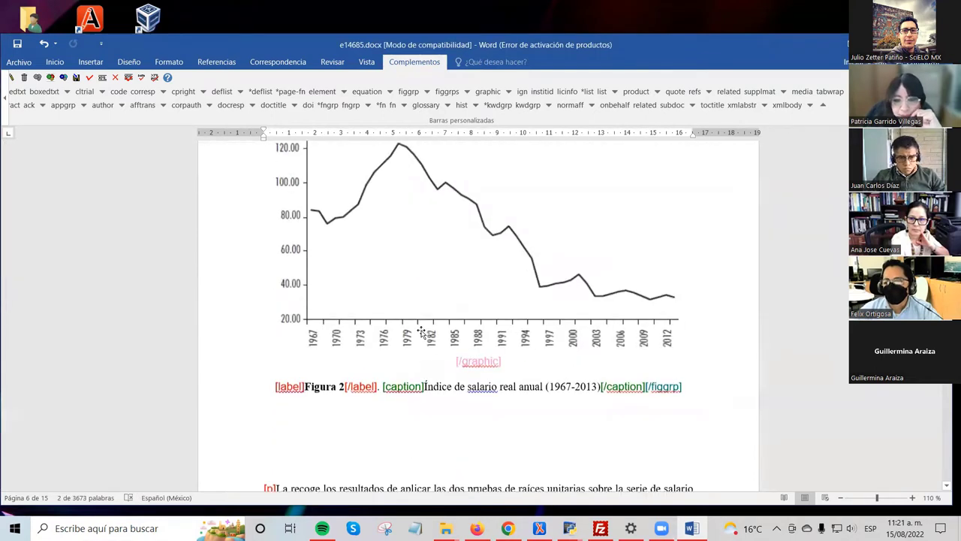
left_click(429, 329)
left_click(461, 374)
triple_click(461, 374)
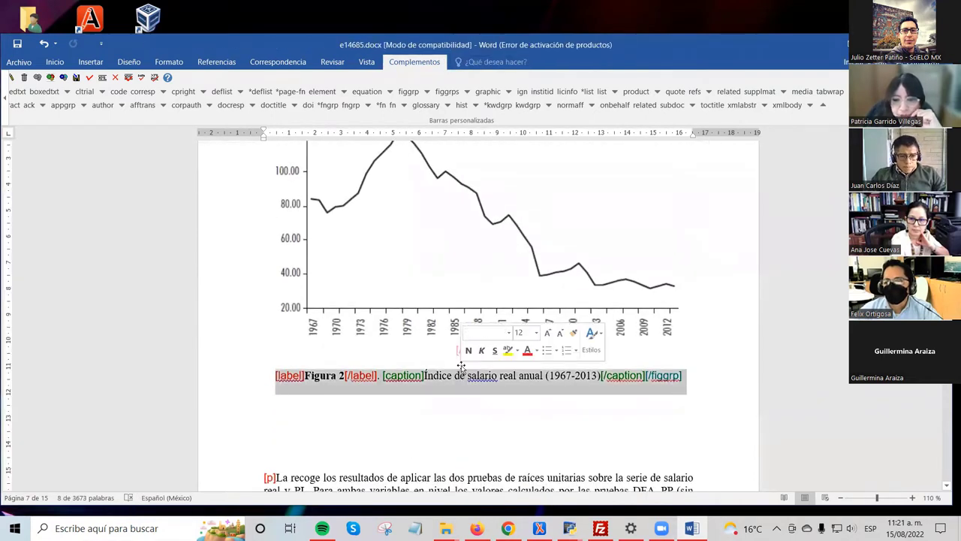
scroll(458, 353, "up", 5)
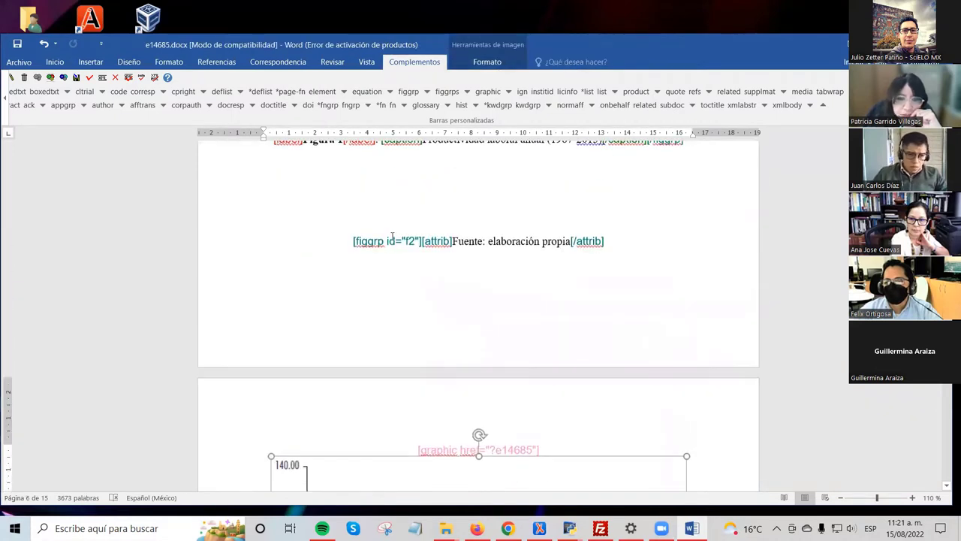
left_click_drag(387, 241, 424, 242)
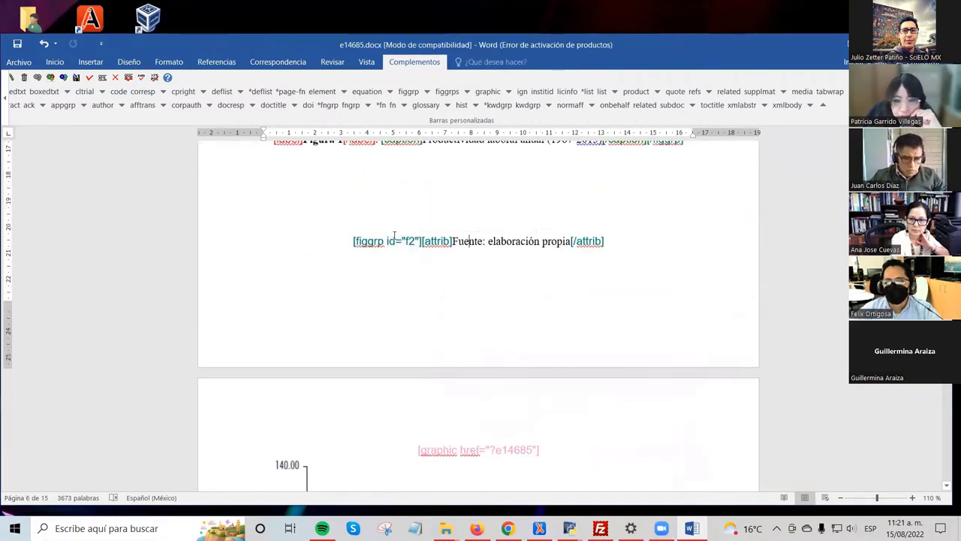
left_click(429, 247)
scroll(526, 247, "down", 5)
scroll(636, 249, "down", 20)
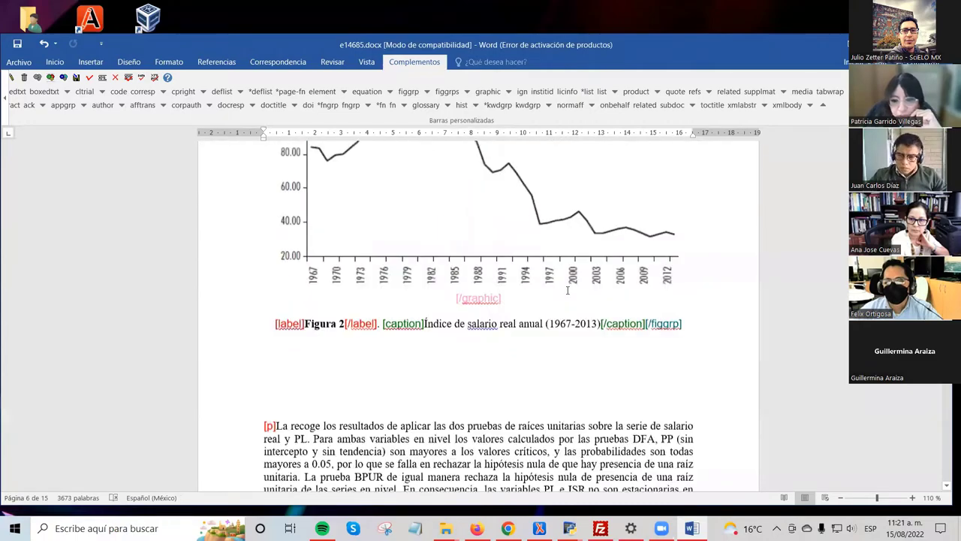
Step: Edit the attributes of the Figures 1 xref in the English translation, setting its rid to f3 with ref-type Figura
scroll(508, 312, "down", 20)
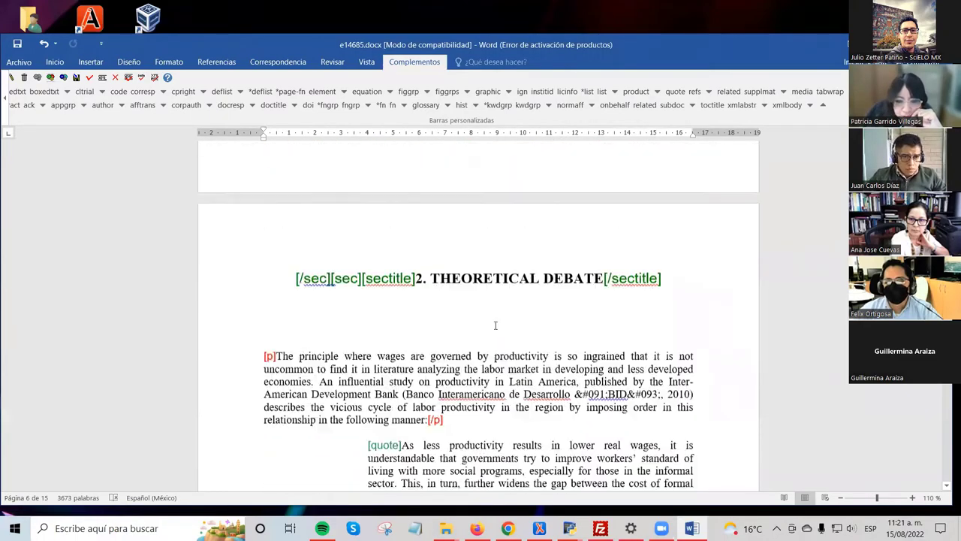
scroll(473, 301, "down", 10)
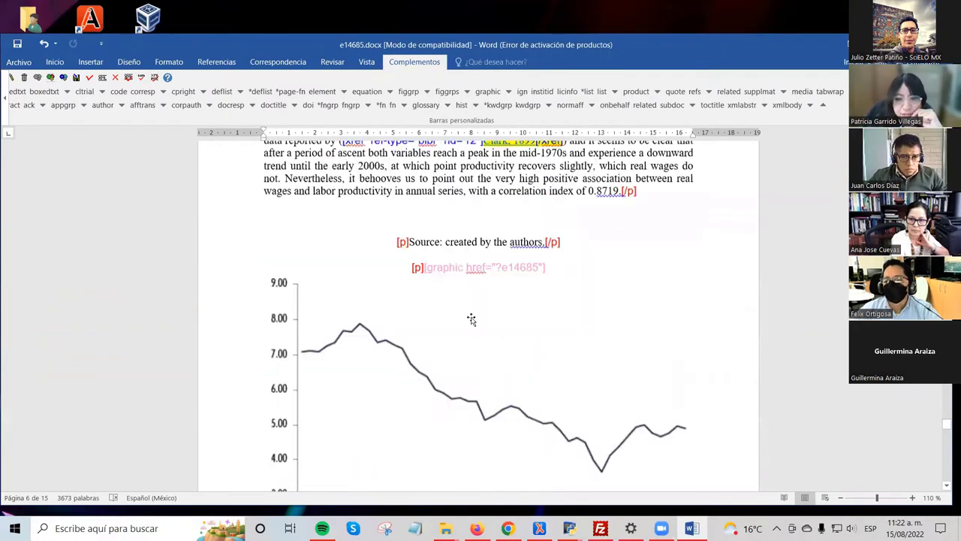
scroll(470, 259, "up", 3)
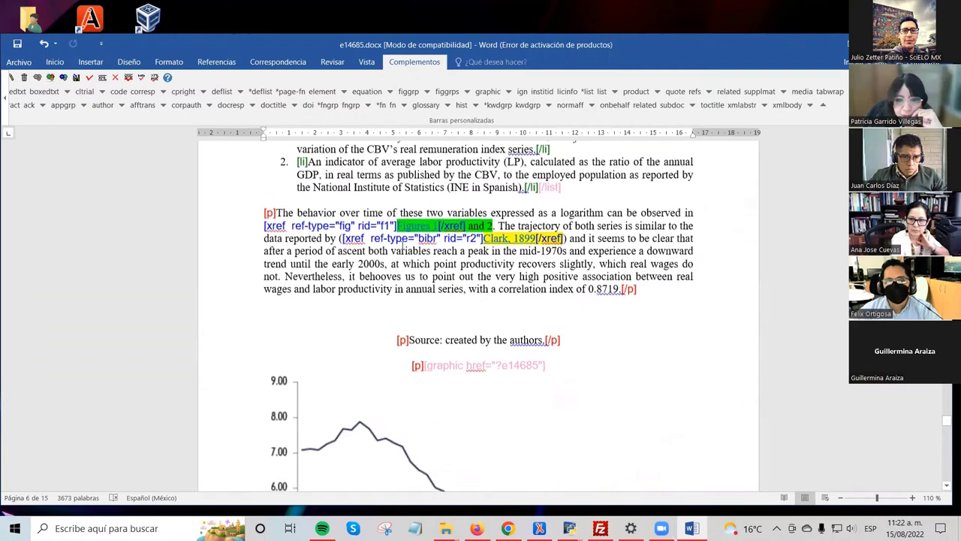
left_click(273, 228)
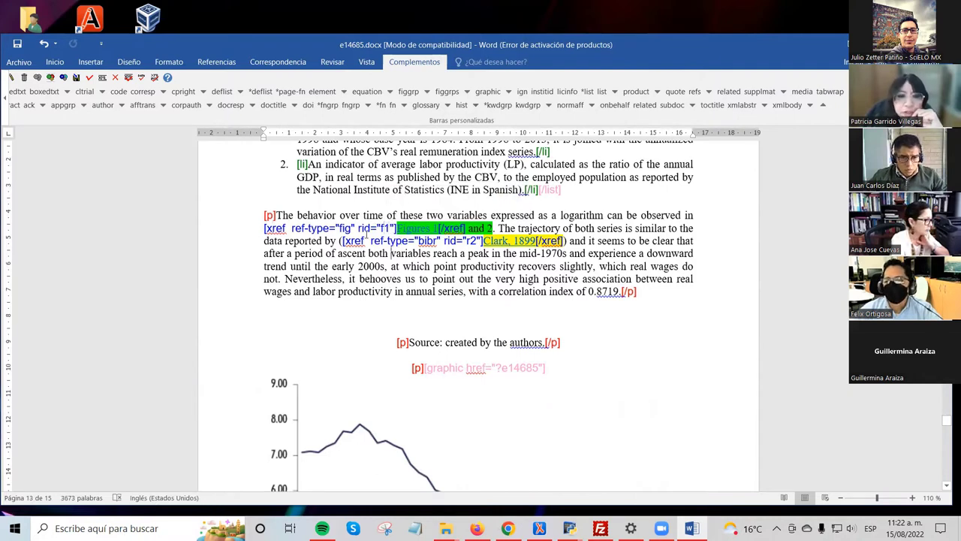
double_click(382, 228)
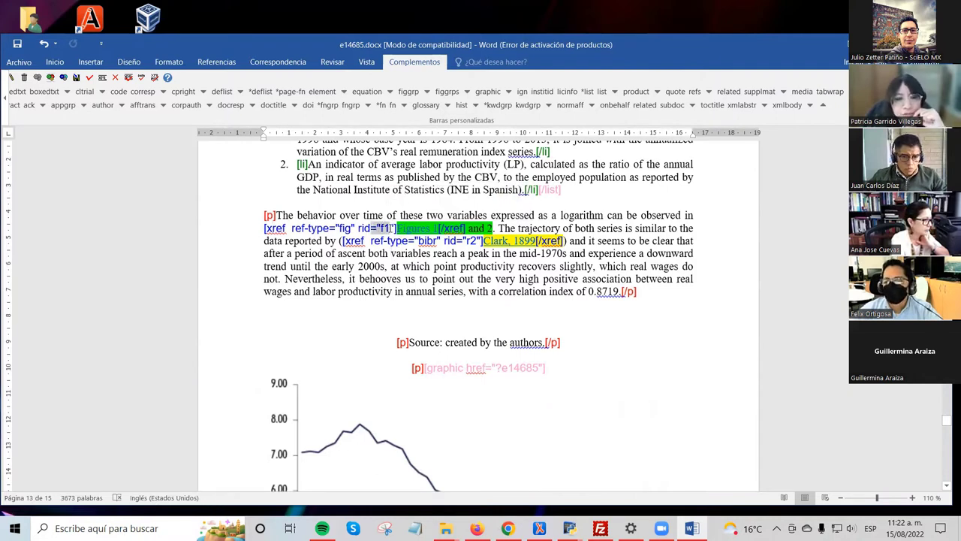
left_click(267, 227)
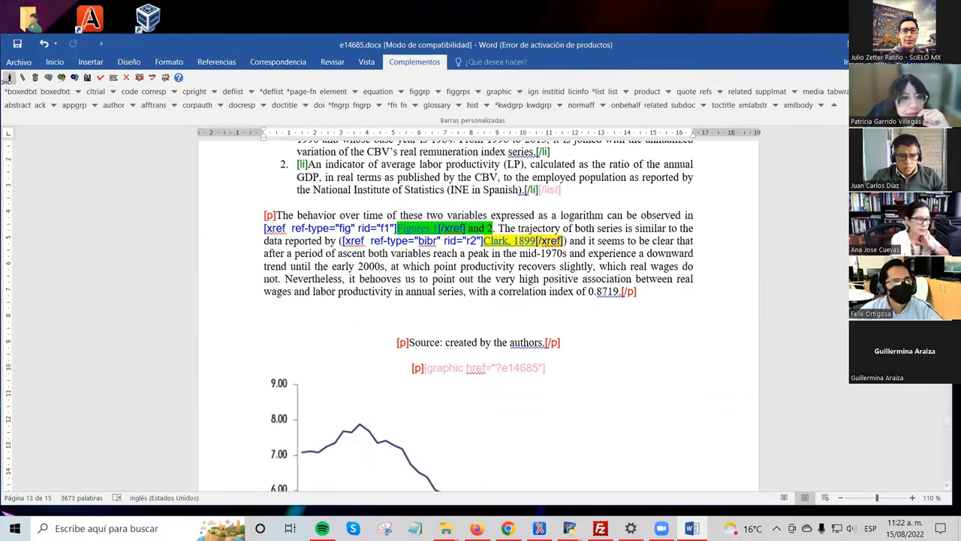
left_click(270, 228)
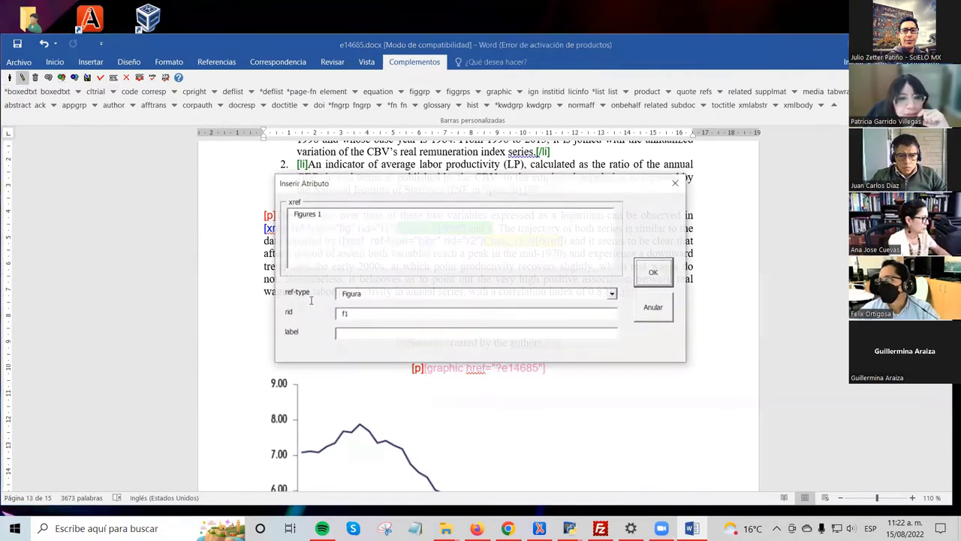
left_click(651, 276)
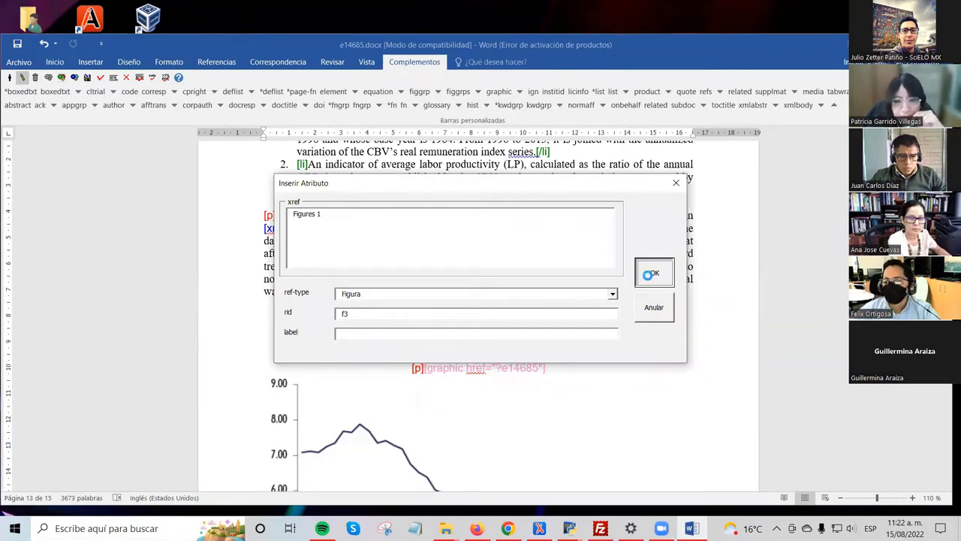
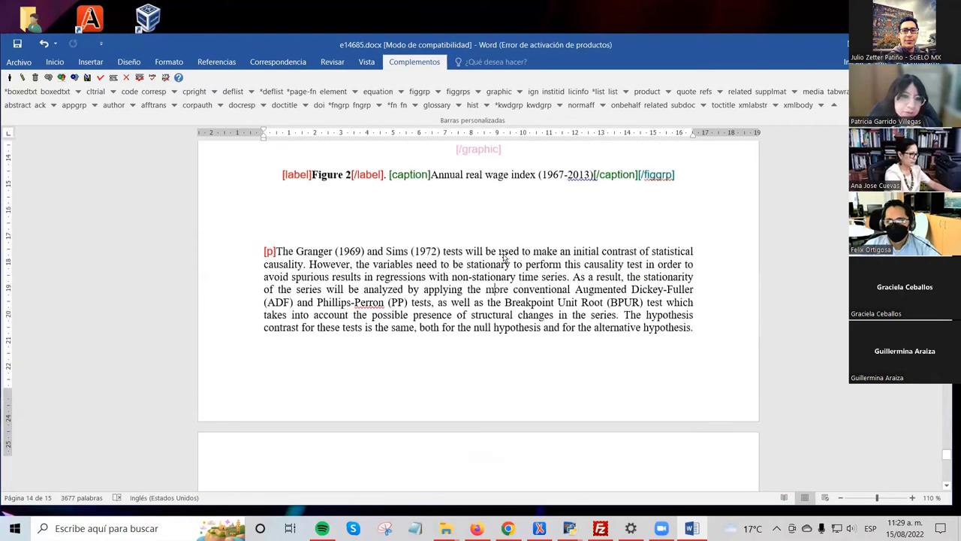
Step: Examine the English Figure 2 block's figgrp, attrib, graphic, label and caption tags
scroll(501, 257, "up", 5)
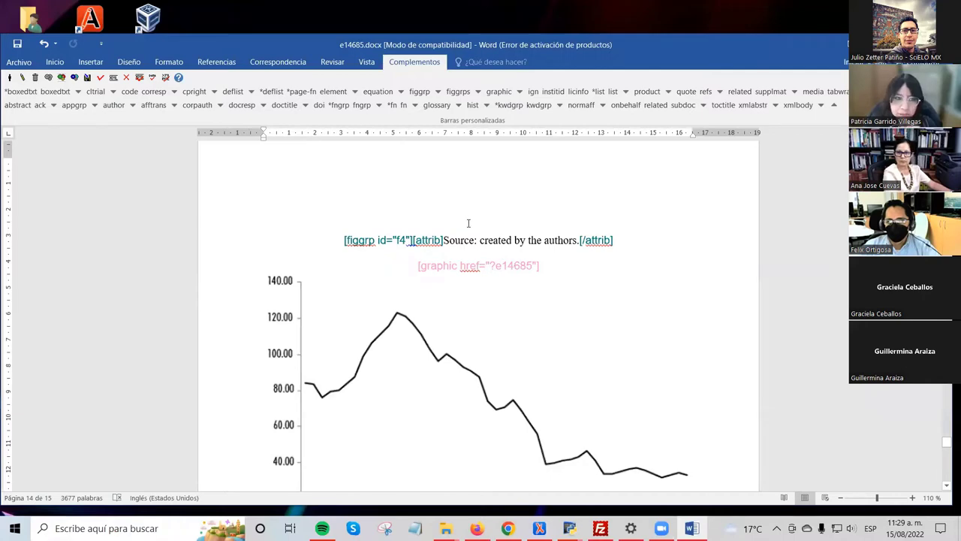
scroll(468, 223, "down", 1)
scroll(467, 222, "down", 10)
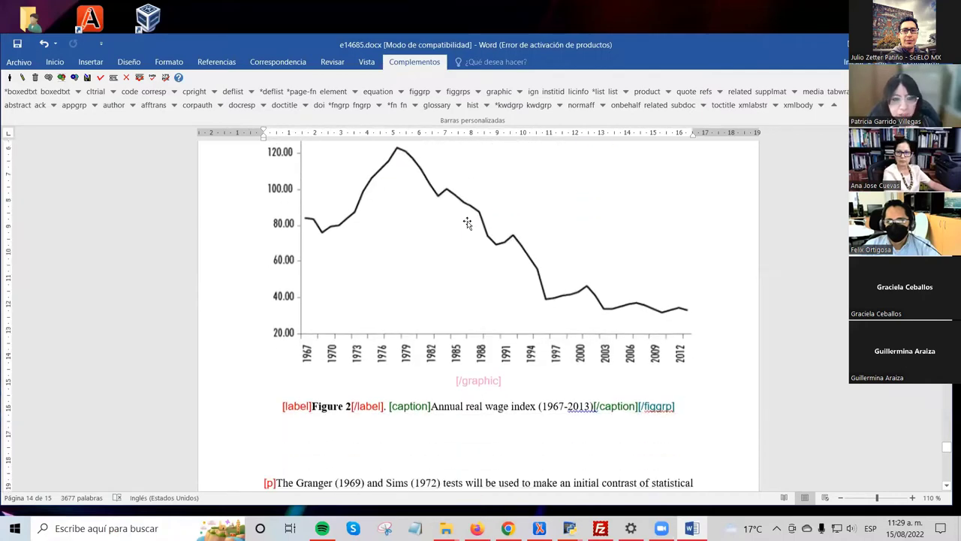
scroll(469, 221, "down", 1)
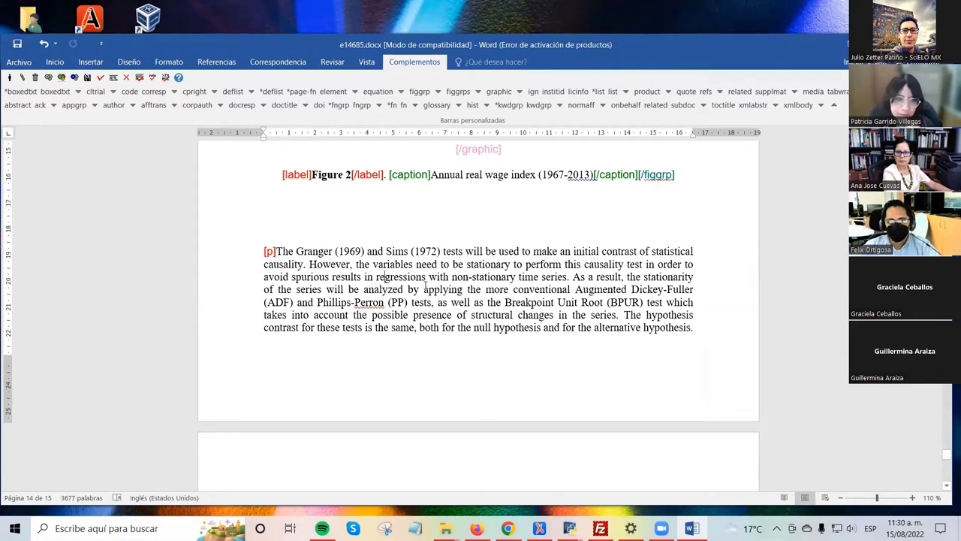
Step: Examine the bibliographic xref tag and its rid in the English paragraph on the Granger causality test results
scroll(424, 283, "down", 4)
scroll(423, 279, "down", 9)
scroll(422, 273, "down", 2)
scroll(409, 285, "down", 1)
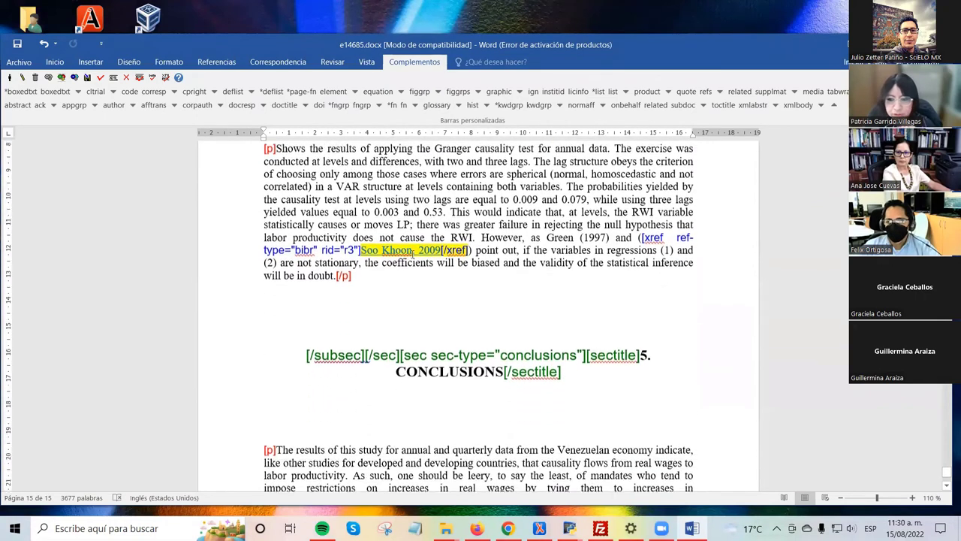
left_click_drag(295, 248, 335, 249)
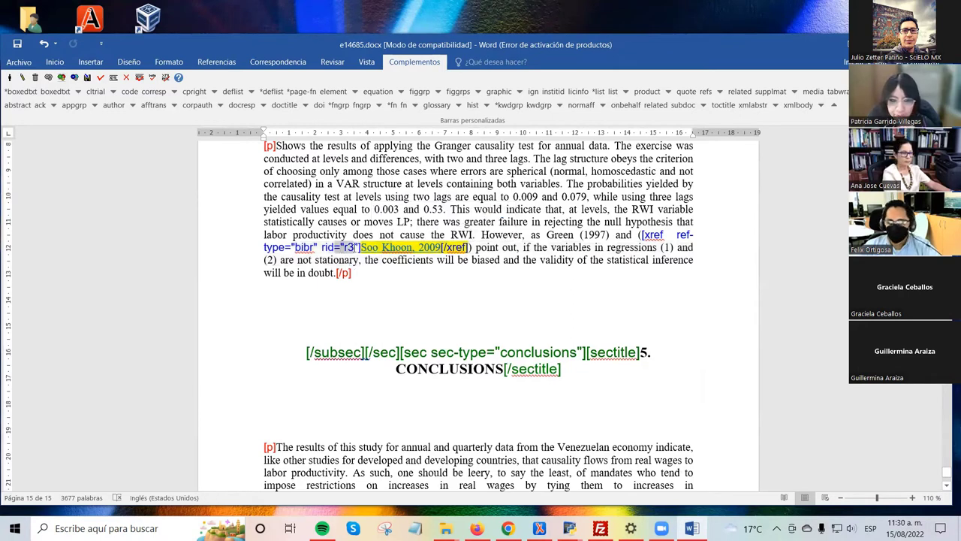
left_click(360, 259)
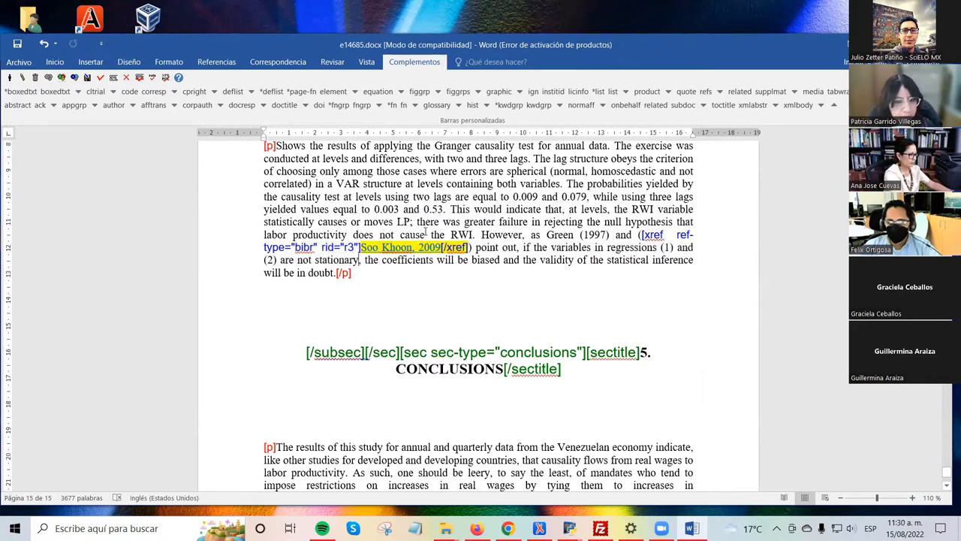
Step: Examine the English Conclusions section's sec and sectitle tags and the closing tags at the end of the document
scroll(425, 233, "down", 2)
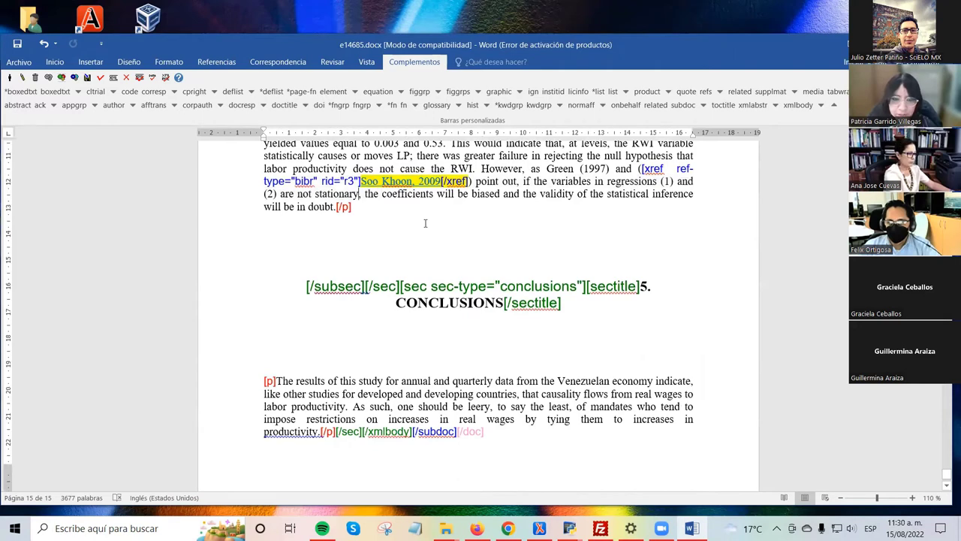
scroll(425, 223, "down", 2)
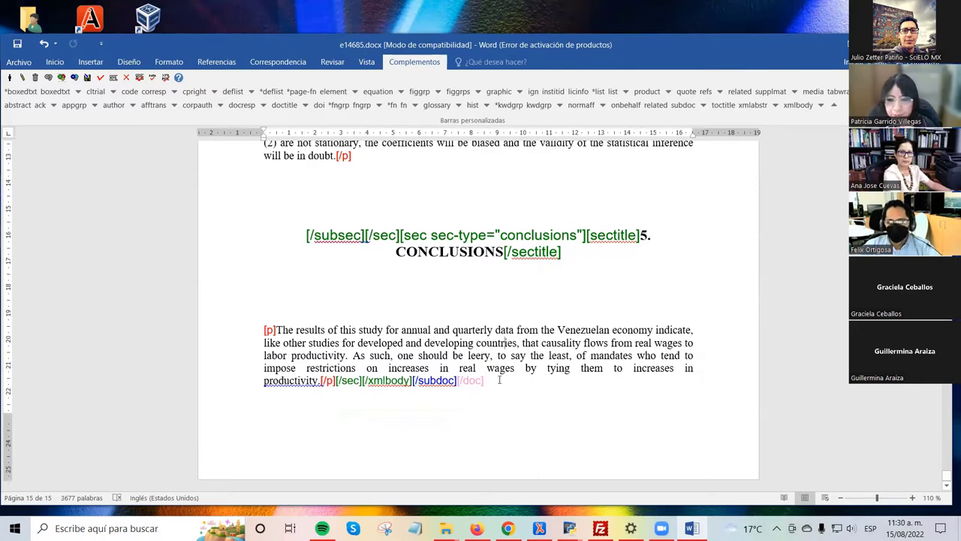
scroll(498, 315, "up", 4)
left_click(507, 232)
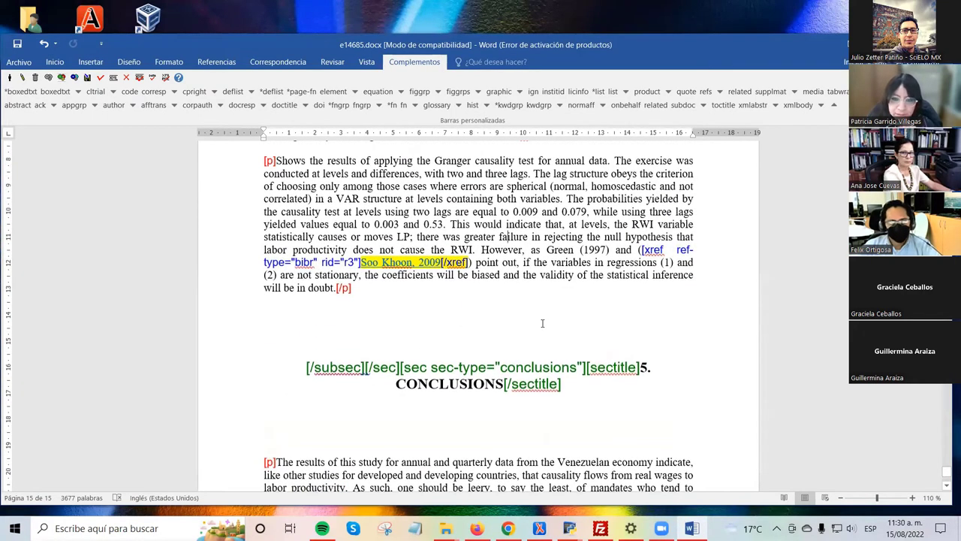
Step: Examine the closing tags after the English conclusions and the p tags of the unit root test paragraphs
scroll(539, 308, "down", 4)
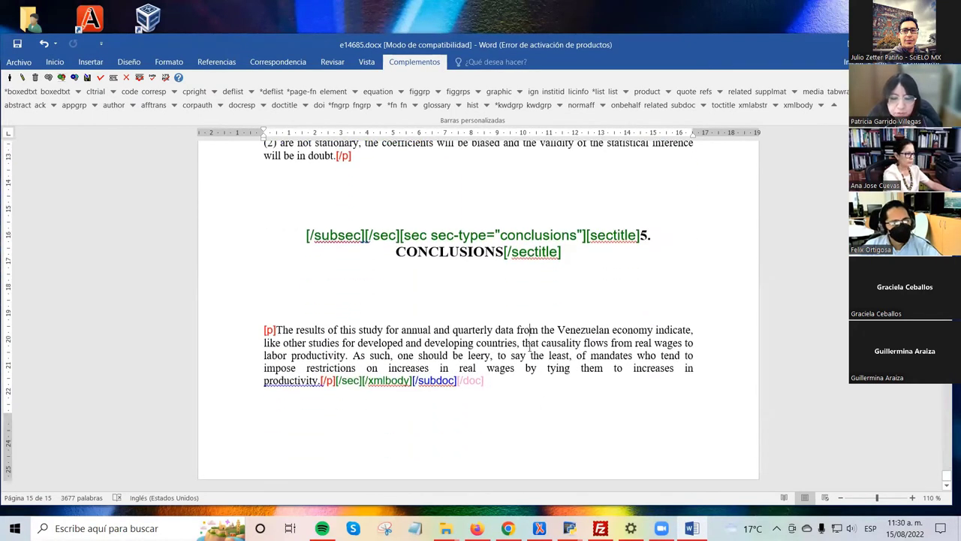
scroll(530, 345, "up", 8)
scroll(530, 303, "up", 5)
left_click(513, 301)
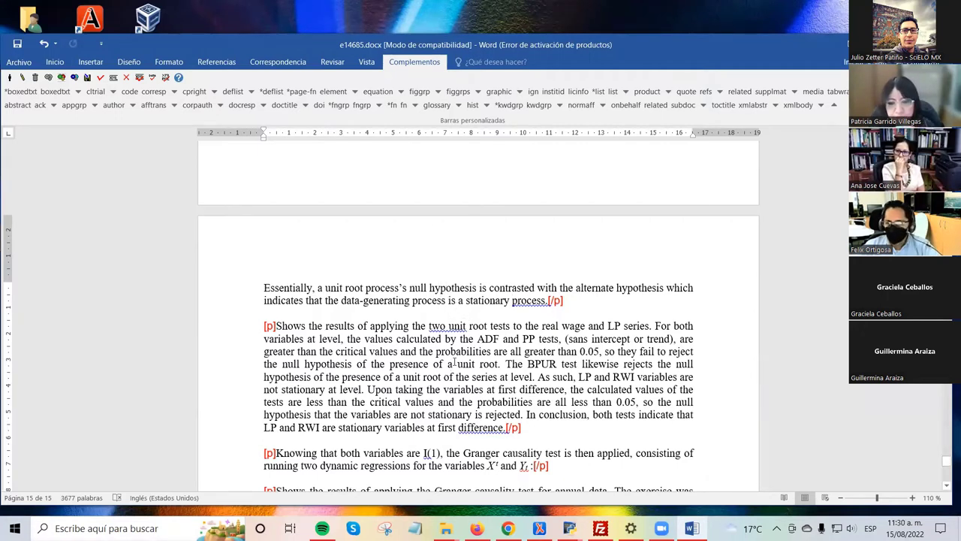
left_click(449, 363)
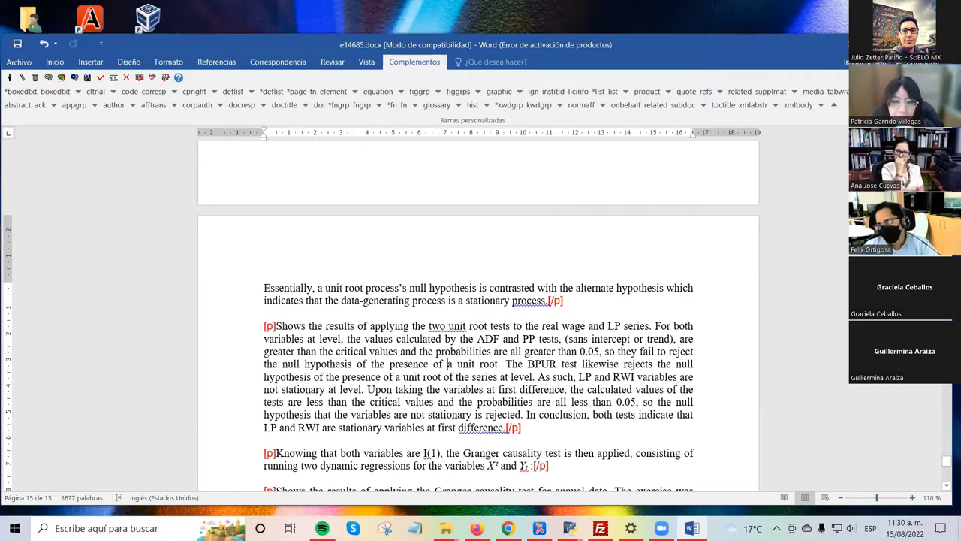
scroll(454, 342, "down", 2)
scroll(465, 368, "up", 3)
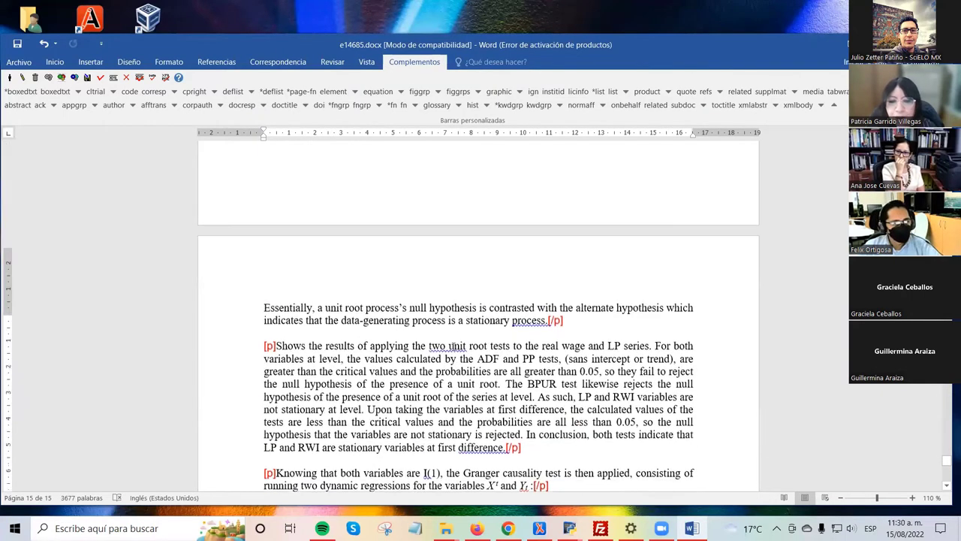
Step: Find and examine the highlighted footnote mark and its footnote in the Spanish introduction paragraph beginning "Sin embargo"
scroll(476, 396, "up", 20)
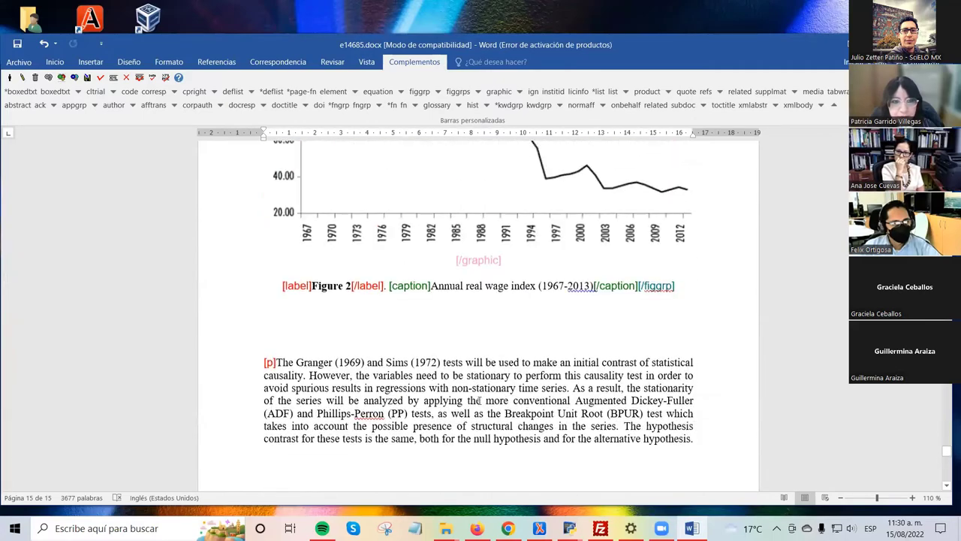
scroll(486, 400, "up", 20)
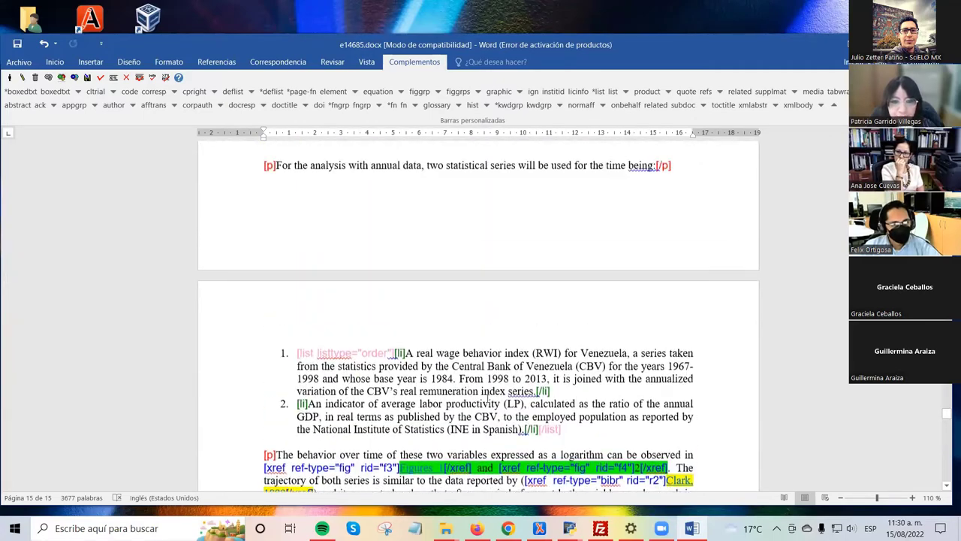
scroll(486, 400, "up", 20)
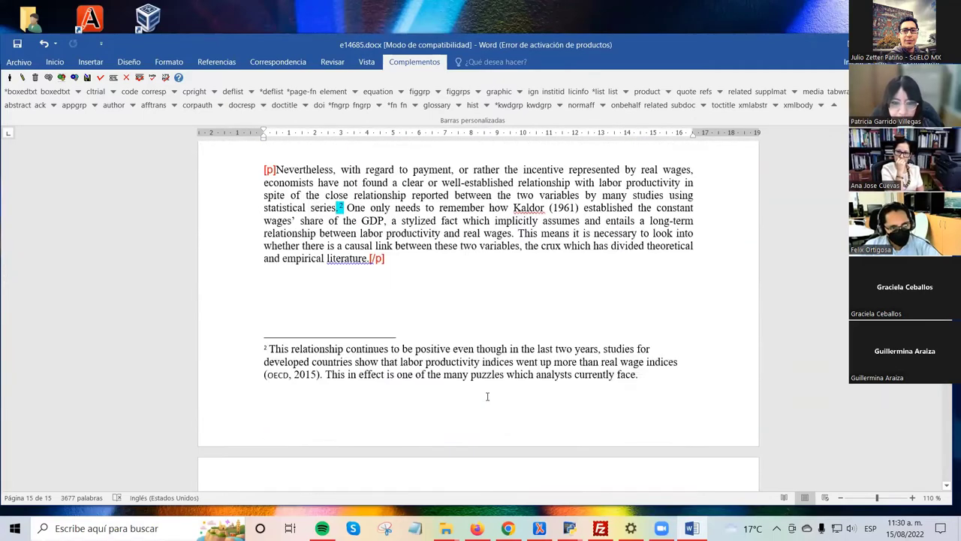
scroll(485, 395, "up", 20)
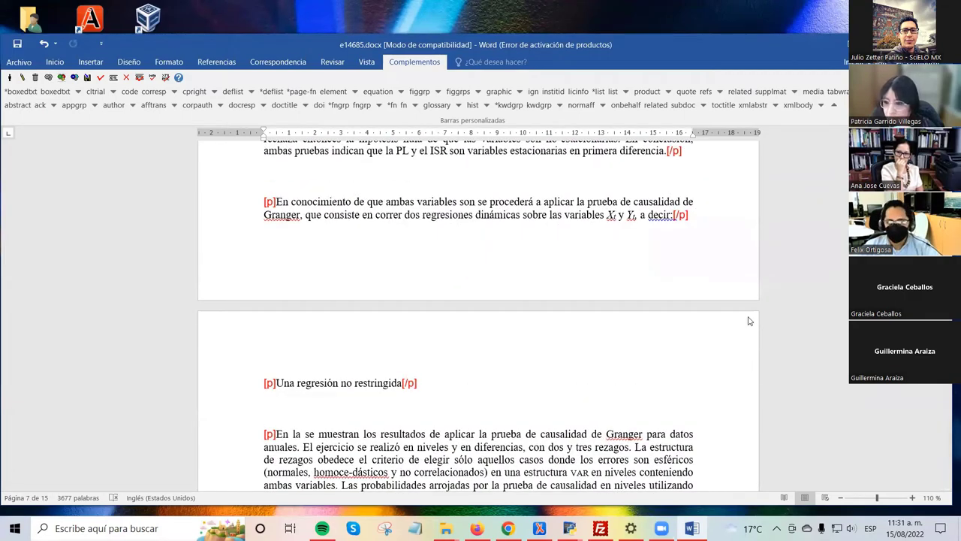
scroll(749, 321, "up", 20)
scroll(407, 229, "down", 15)
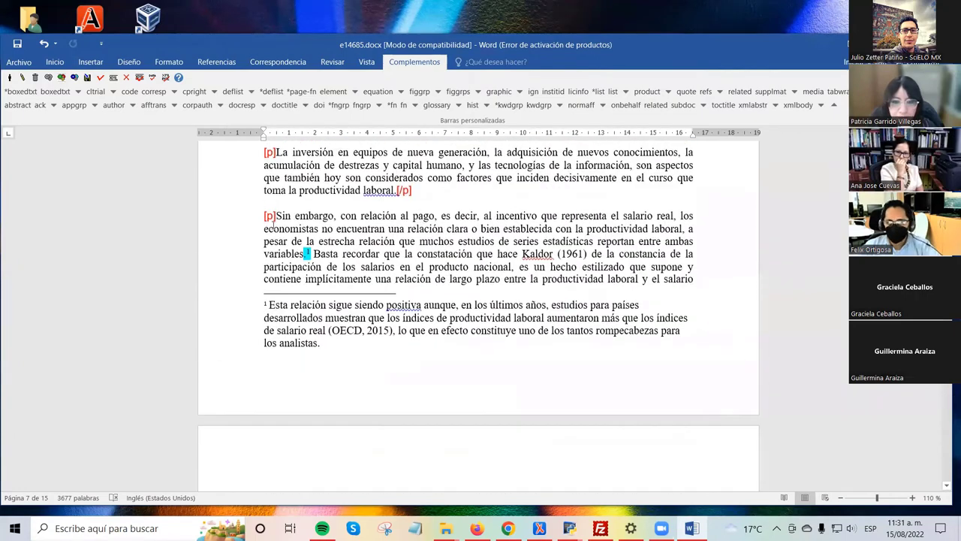
left_click(312, 259)
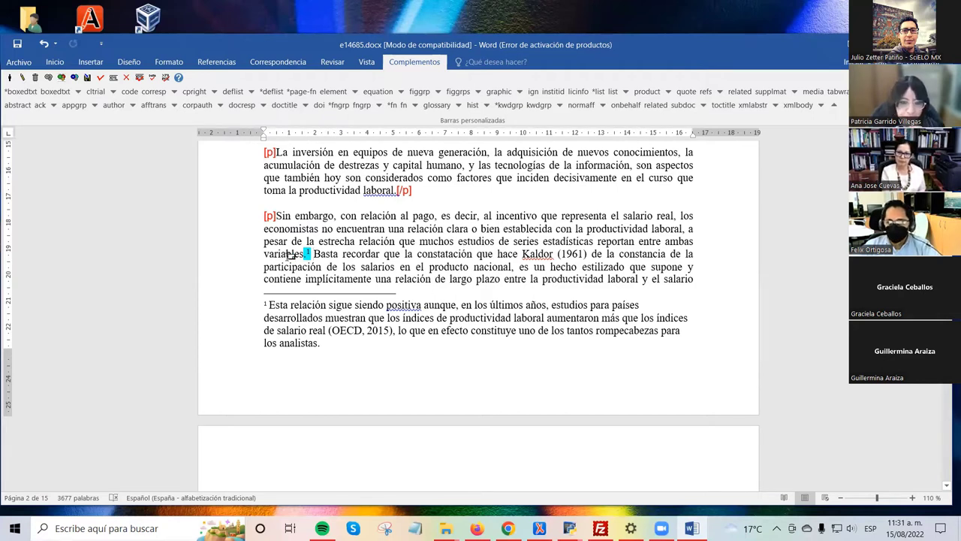
left_click_drag(264, 254, 399, 257)
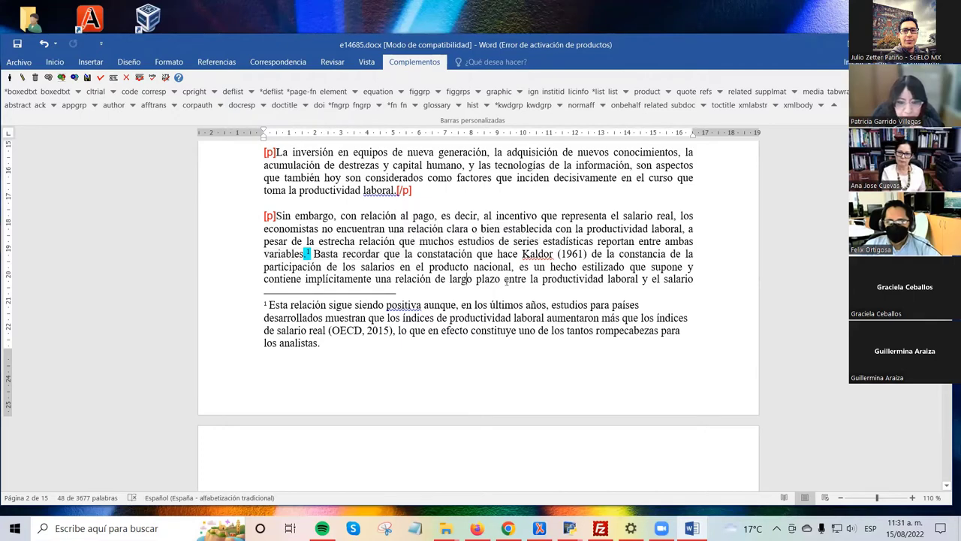
Step: Examine the highlighted footnote mark and its footnote in the English introduction paragraph beginning "Nevertheless"
scroll(398, 256, "down", 5)
scroll(432, 262, "down", 10)
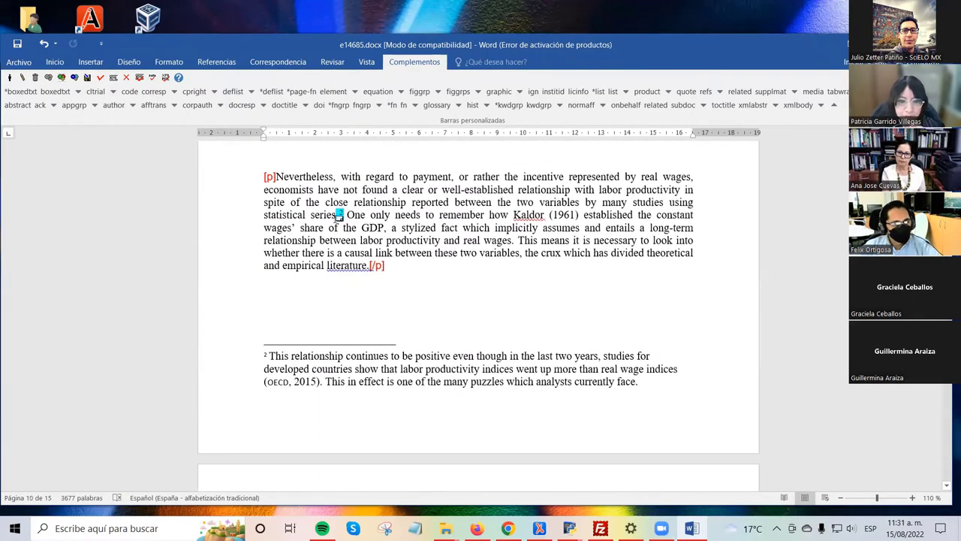
left_click_drag(312, 215, 351, 220)
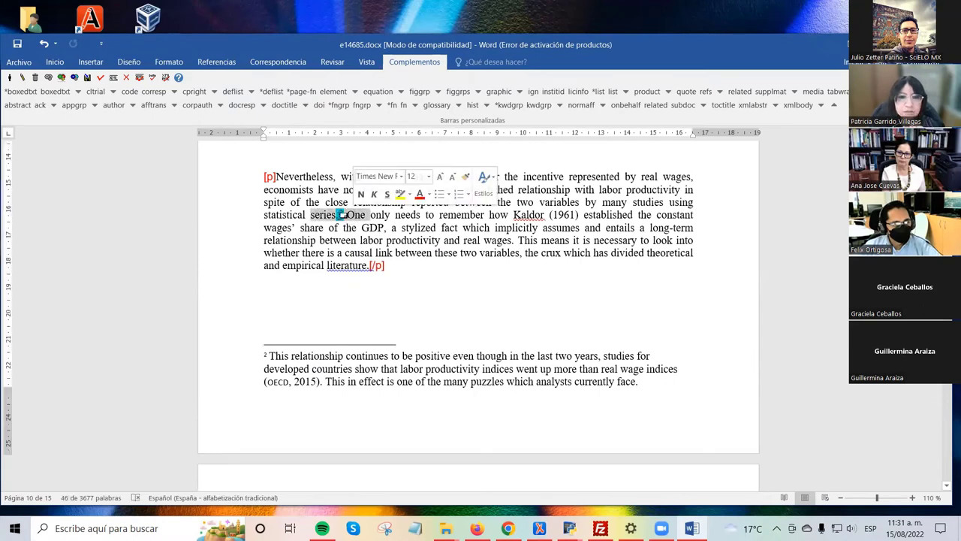
left_click(341, 216)
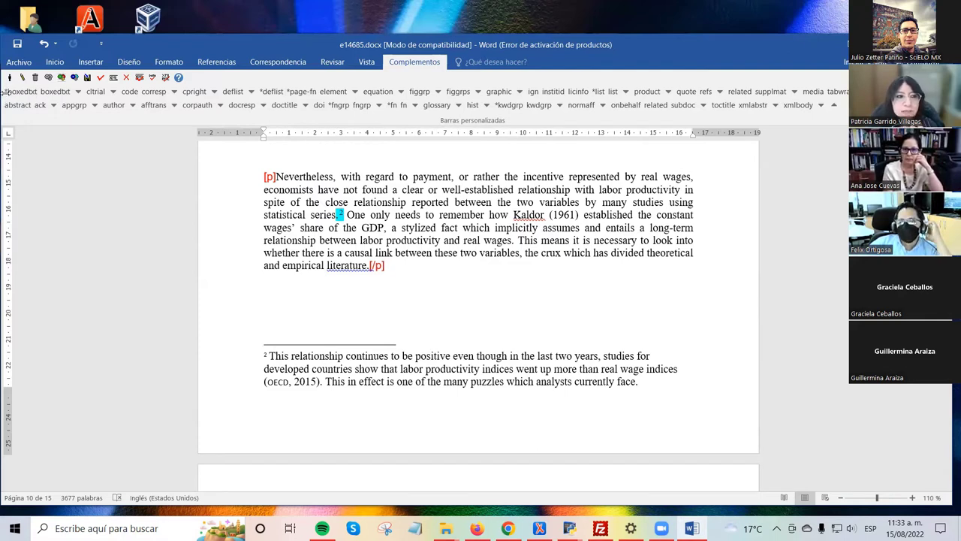
Step: Tag the page footnotes automatically with the page-fn command and bring up the generated fn blocks at the document's end
left_click(304, 91)
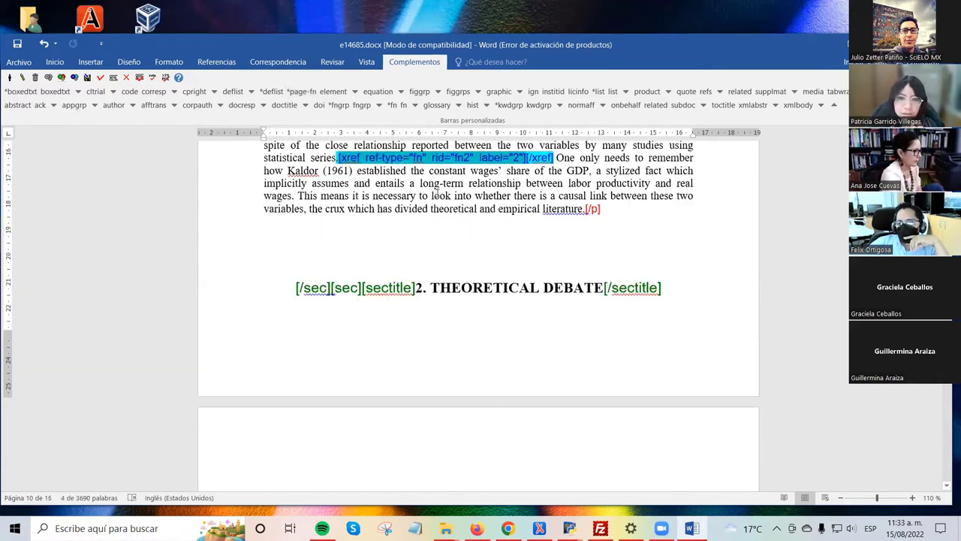
scroll(437, 193, "up", 3)
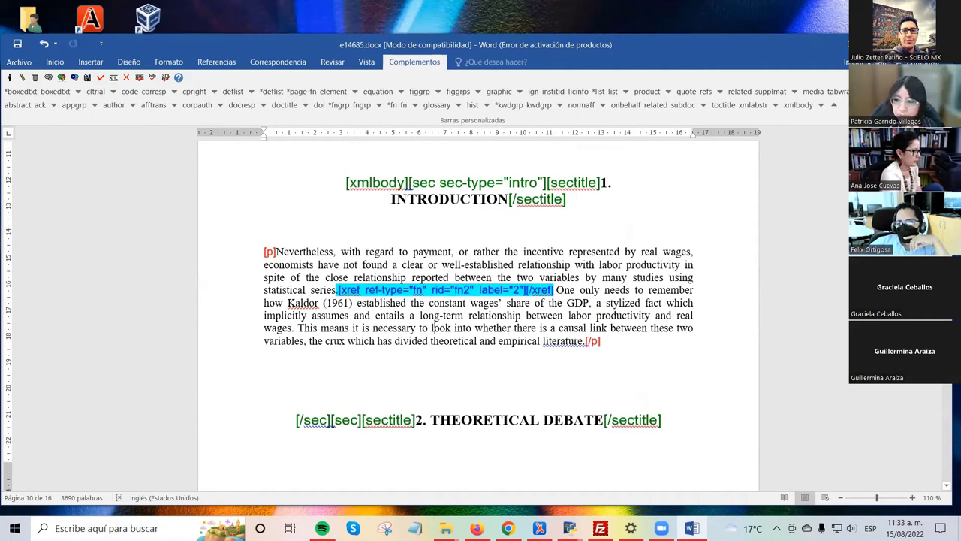
key("ctrl+End")
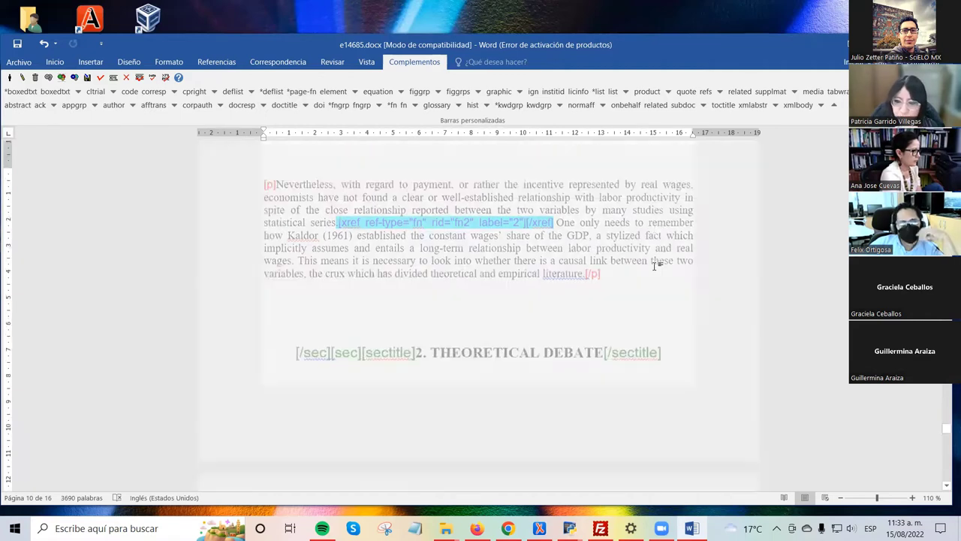
scroll(521, 206, "up", 5)
scroll(521, 206, "up", 1)
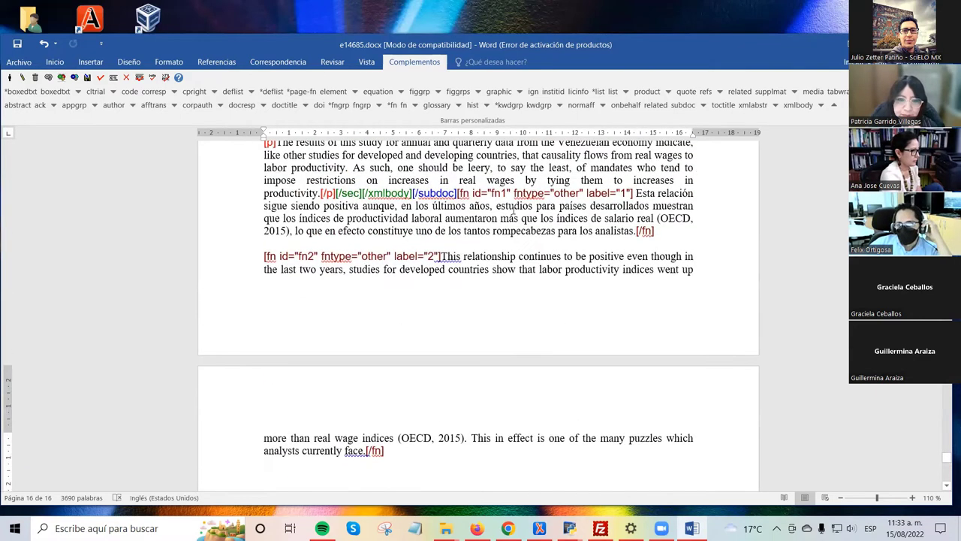
Step: Move the fn1 footnote onto its own paragraph directly after the closing subdoc tag
left_click(520, 255)
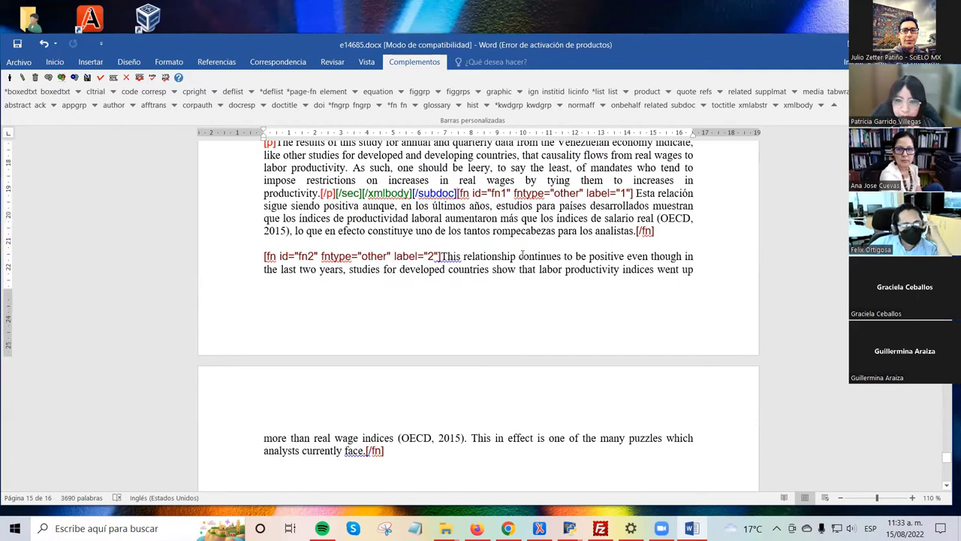
scroll(519, 255, "up", 1)
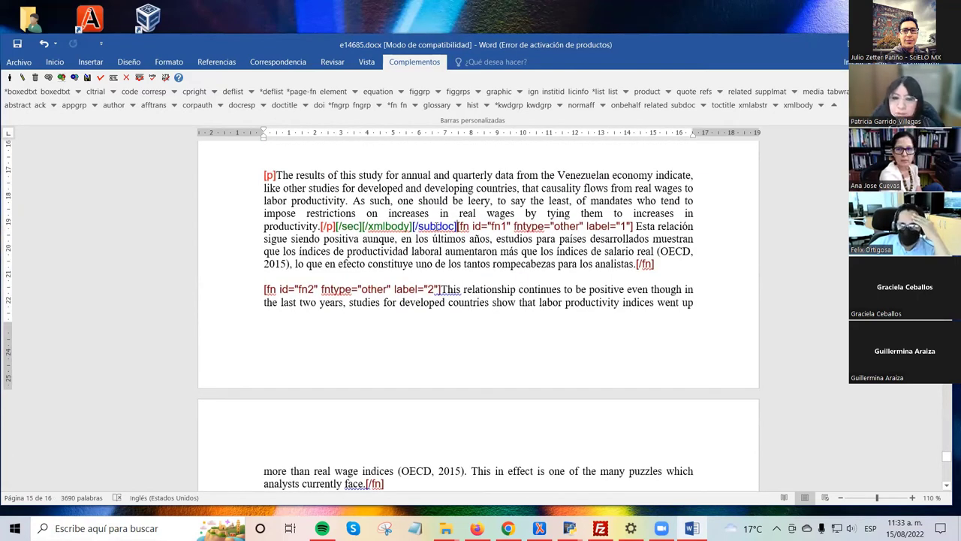
left_click(459, 226)
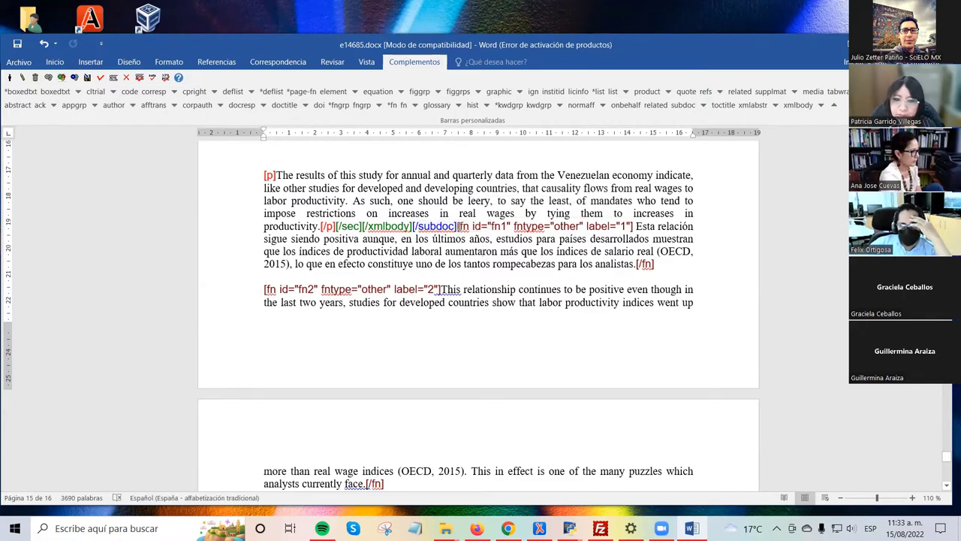
key("Left")
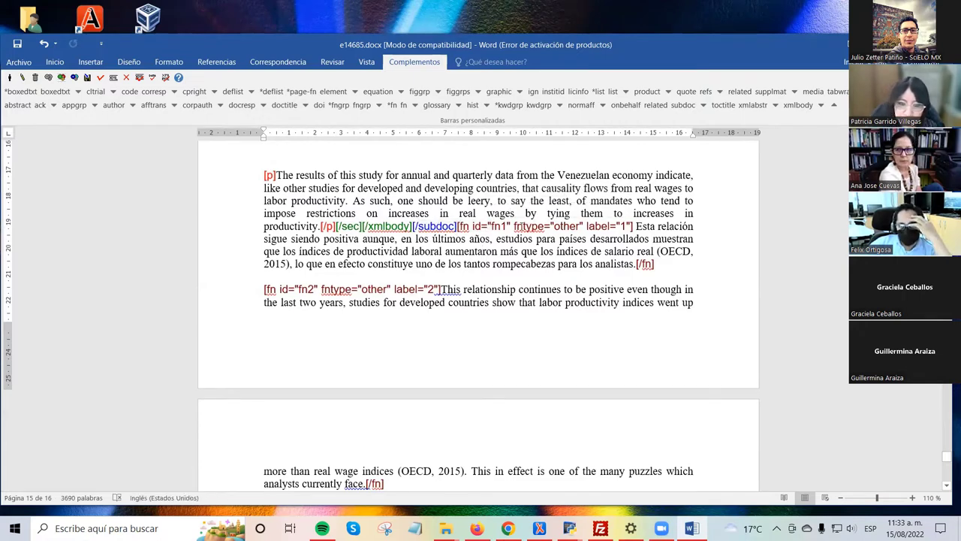
key("Return")
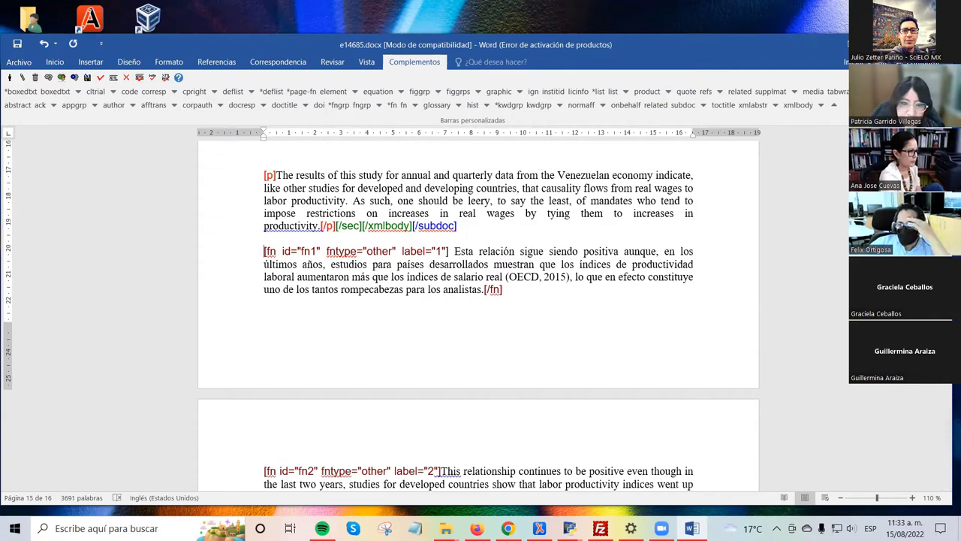
Step: Examine the id, fntype and label attributes of the fn1 and fn2 footnotes and their placement before the closing doc tag
scroll(443, 266, "down", 4)
scroll(443, 266, "up", 3)
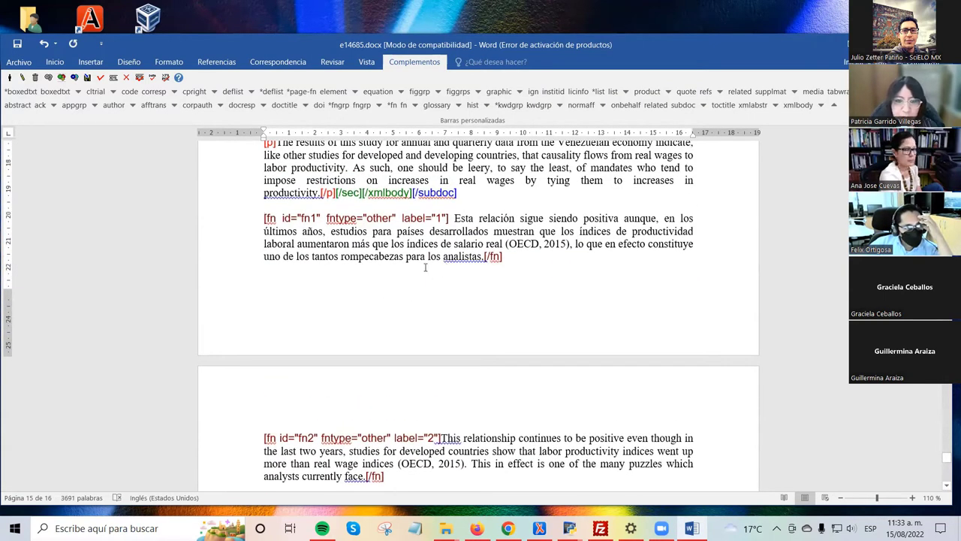
scroll(425, 268, "down", 1)
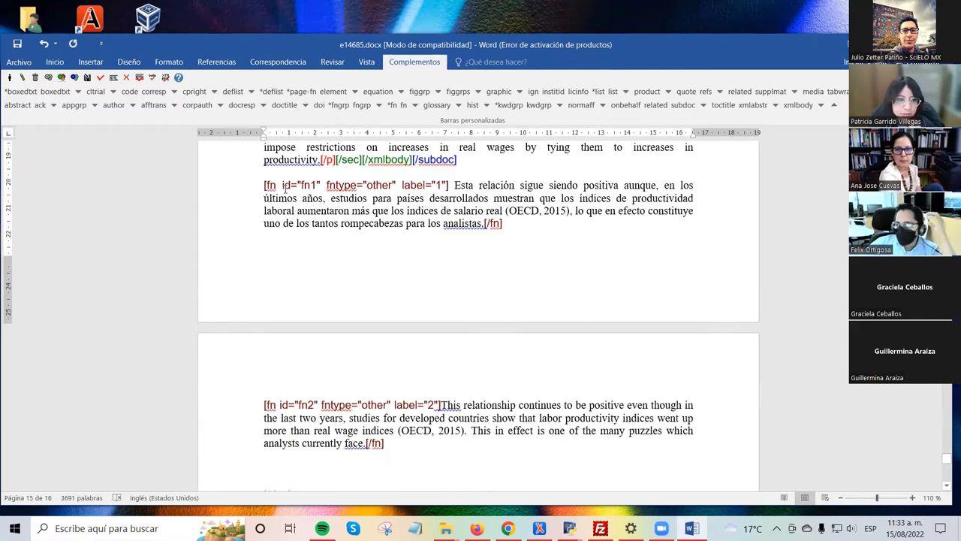
scroll(305, 273, "up", 1)
scroll(305, 273, "down", 1)
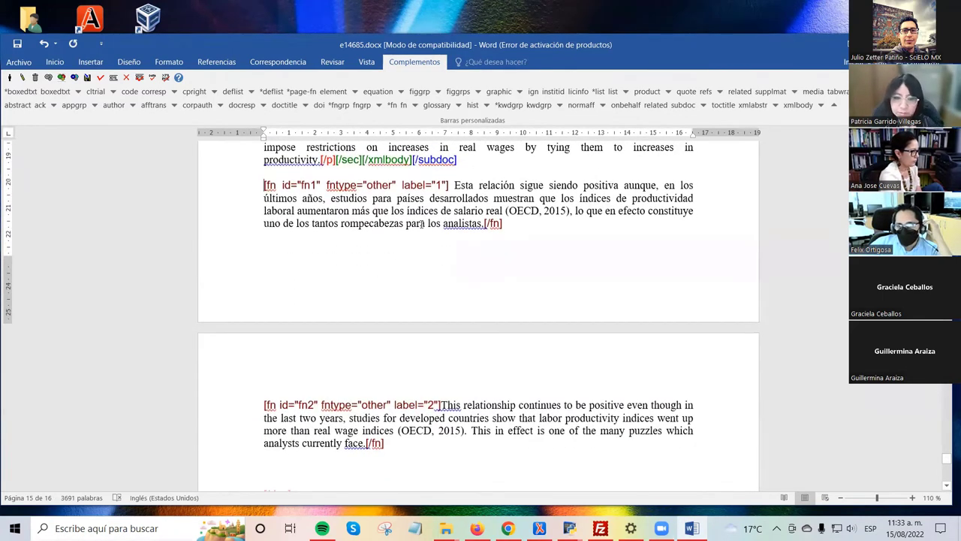
scroll(357, 247, "up", 1)
scroll(365, 253, "down", 1)
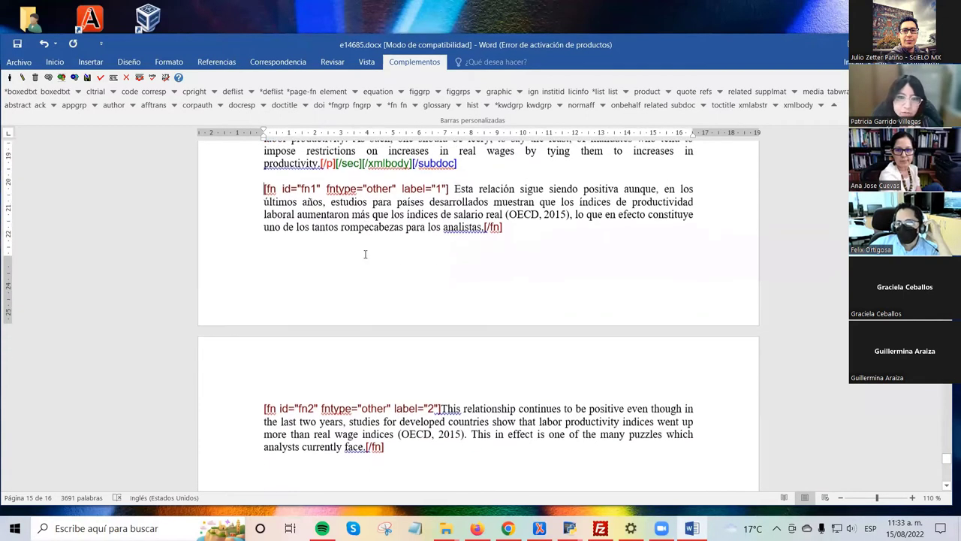
scroll(365, 254, "up", 2)
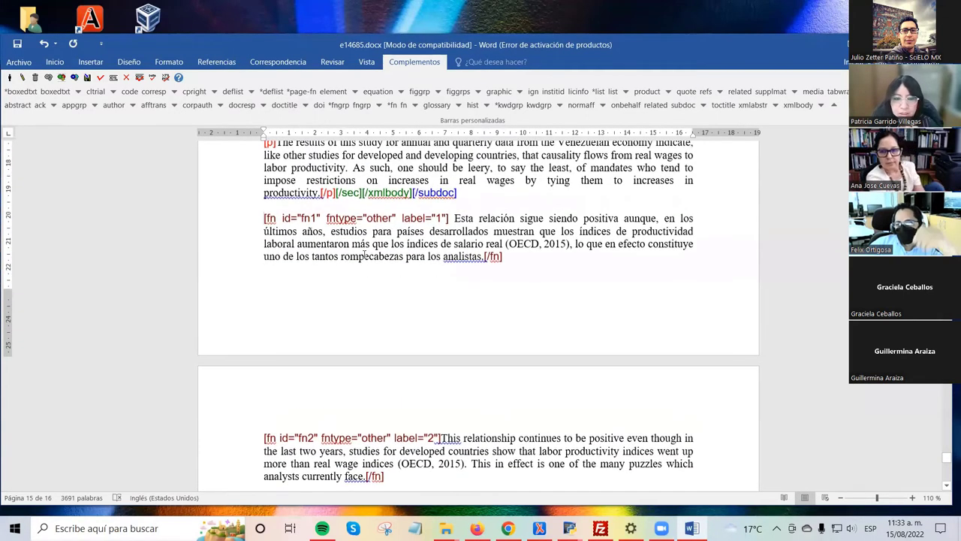
scroll(365, 253, "down", 3)
scroll(363, 255, "up", 2)
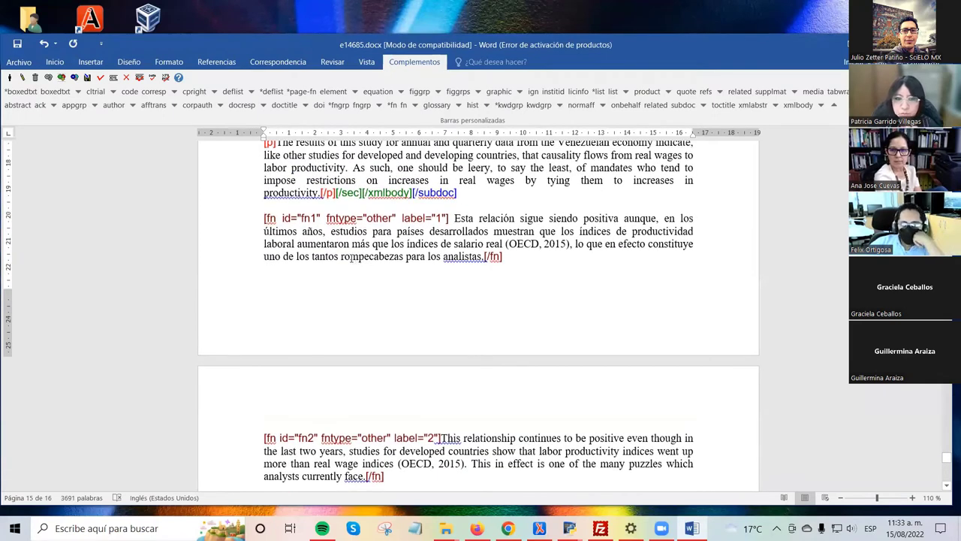
scroll(356, 259, "down", 3)
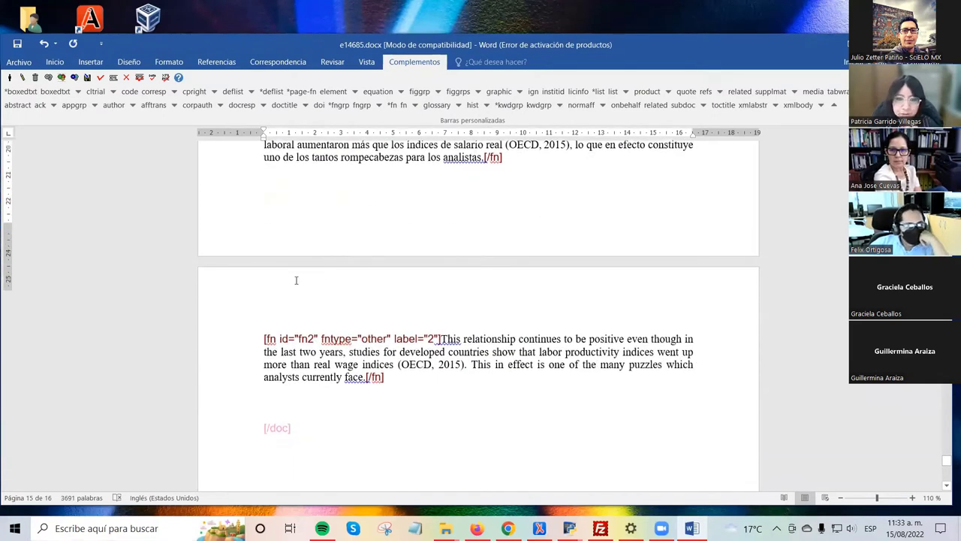
scroll(295, 279, "up", 1)
scroll(296, 278, "down", 2)
Step: Check where the English fn2 footnote sits relative to the closing subdoc tag
left_click_drag(262, 307, 382, 357)
scroll(486, 387, "up", 2)
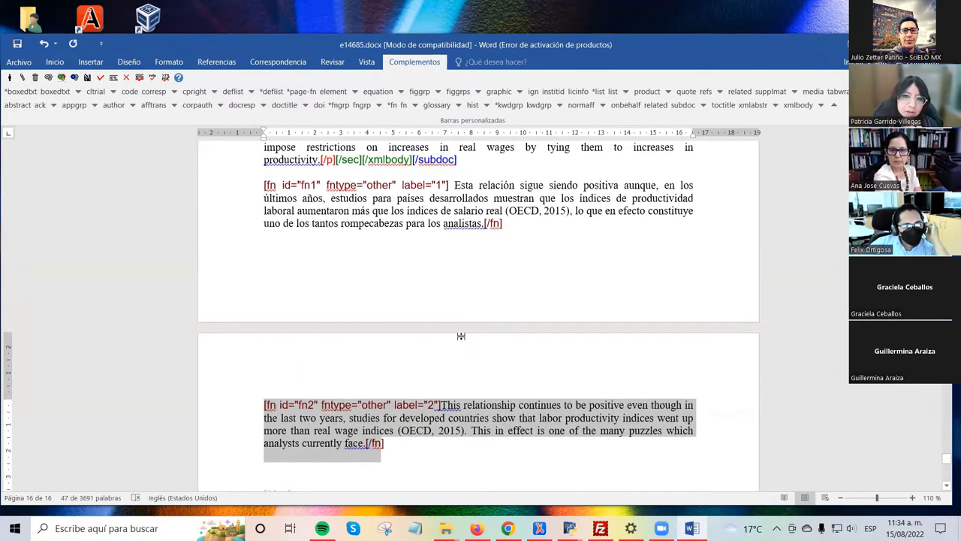
left_click_drag(456, 161, 415, 166)
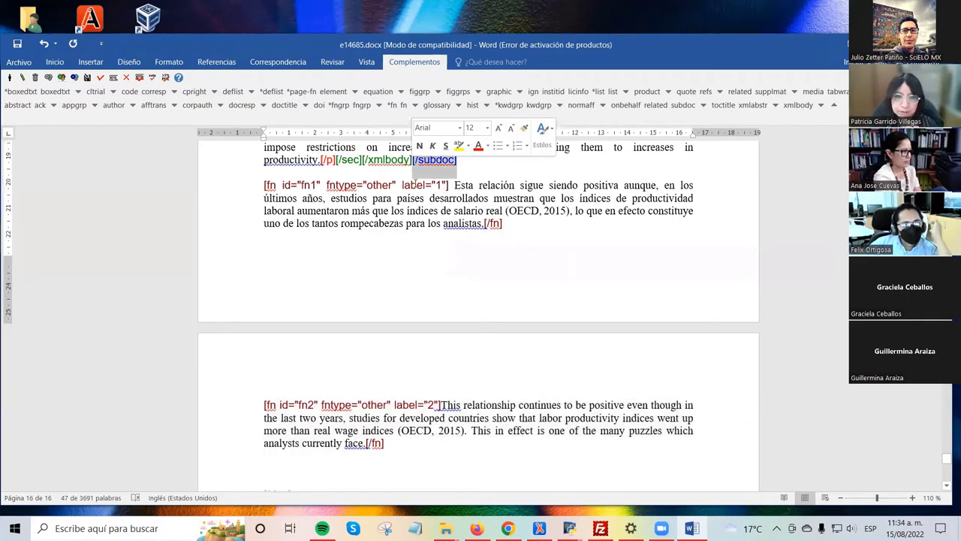
left_click(411, 161)
left_click_drag(411, 161, 459, 160)
left_click(299, 277)
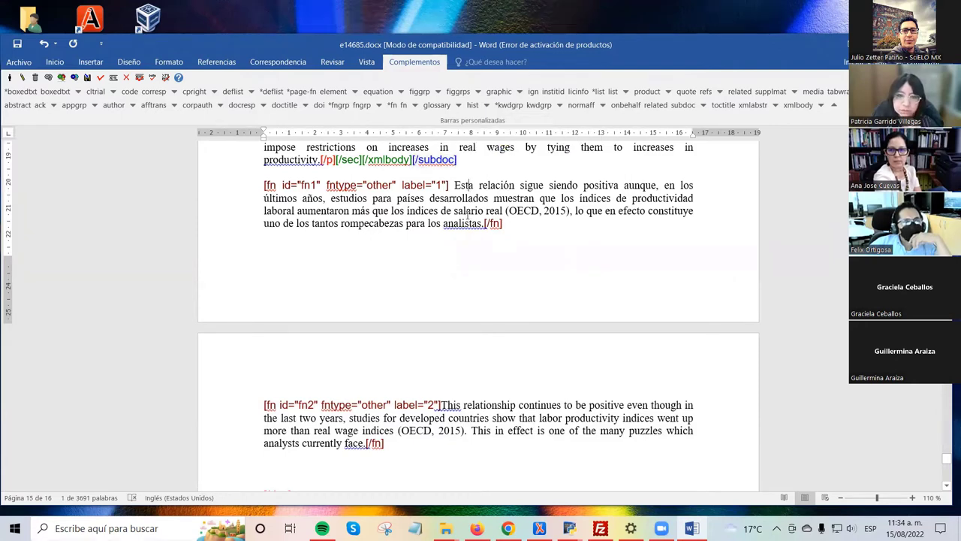
Step: Cut the whole English fn2 footnote, including its fn tags, from the page before the closing doc tag
scroll(299, 277, "down", 2)
left_click_drag(265, 303, 400, 360)
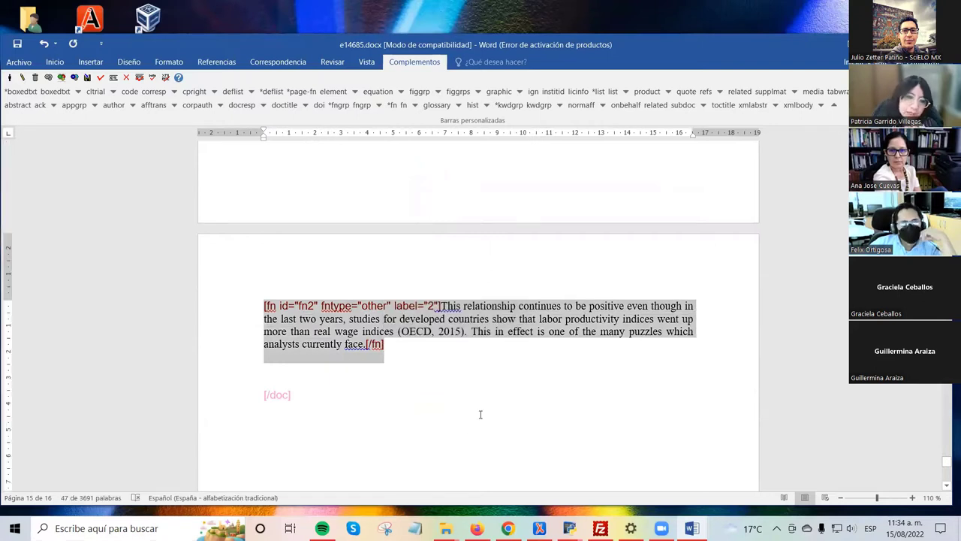
left_click(424, 359)
left_click_drag(263, 305, 388, 349)
key("ctrl+c")
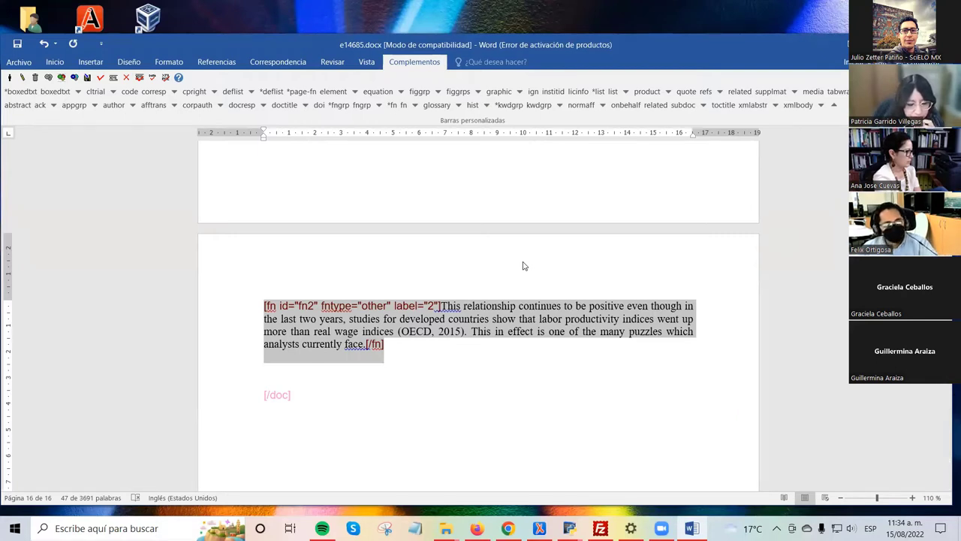
key("Delete")
Step: Paste the fn2 footnote as its own paragraph between the closing xmlbody and subdoc tags
key("Up")
scroll(398, 251, "up", 2)
scroll(400, 250, "up", 3)
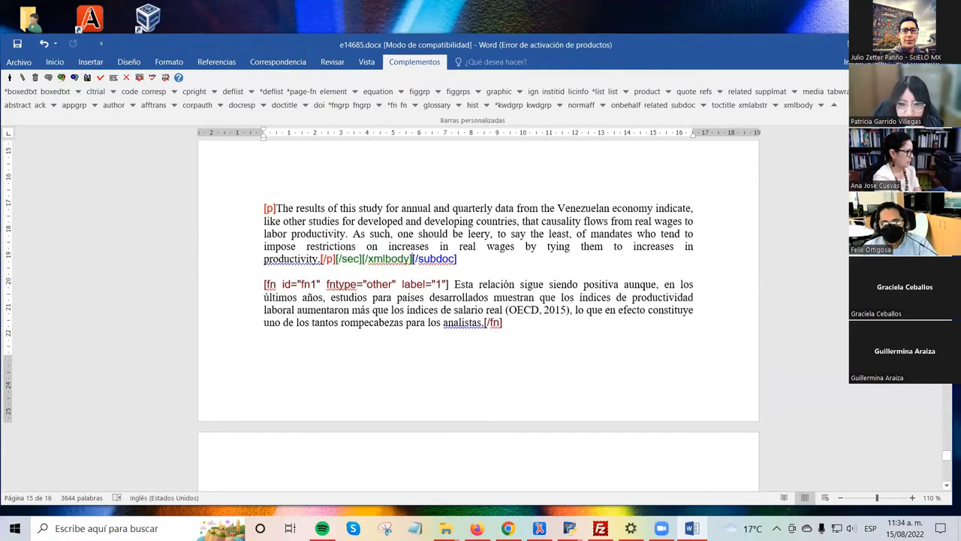
key("Return")
key("Return")
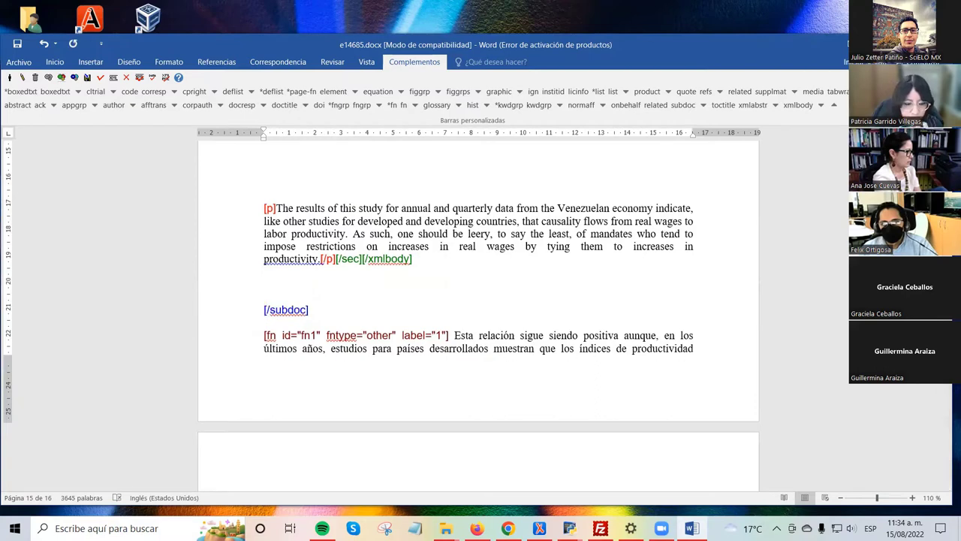
key("ctrl+v")
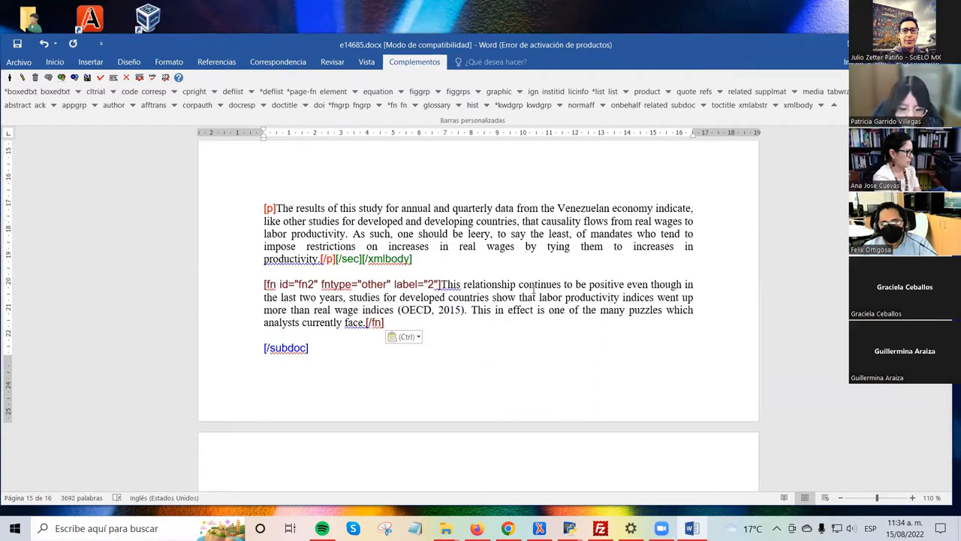
key("Escape")
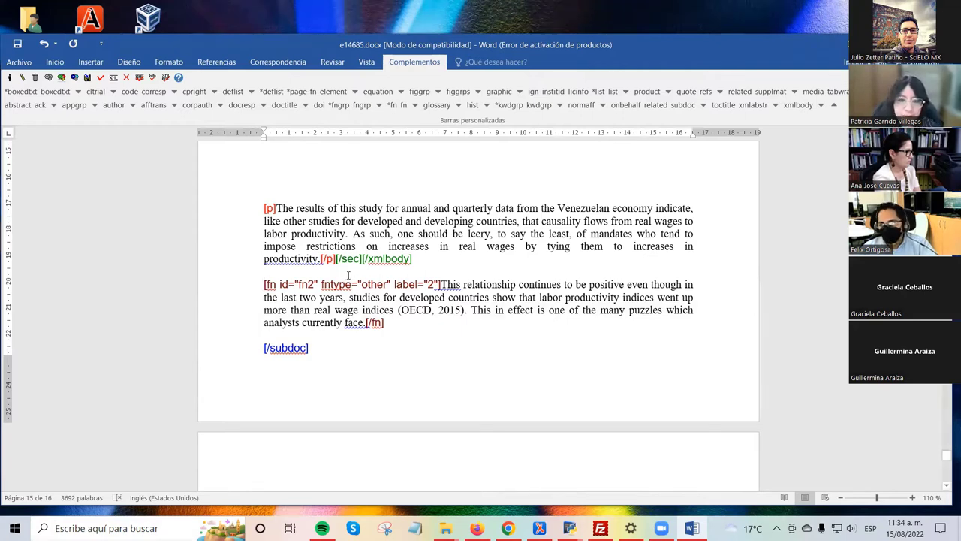
Step: Check the placement of the fn2 and fn1 footnotes relative to the closing subdoc tag
scroll(350, 278, "down", 2)
scroll(350, 273, "down", 1)
scroll(350, 273, "up", 2)
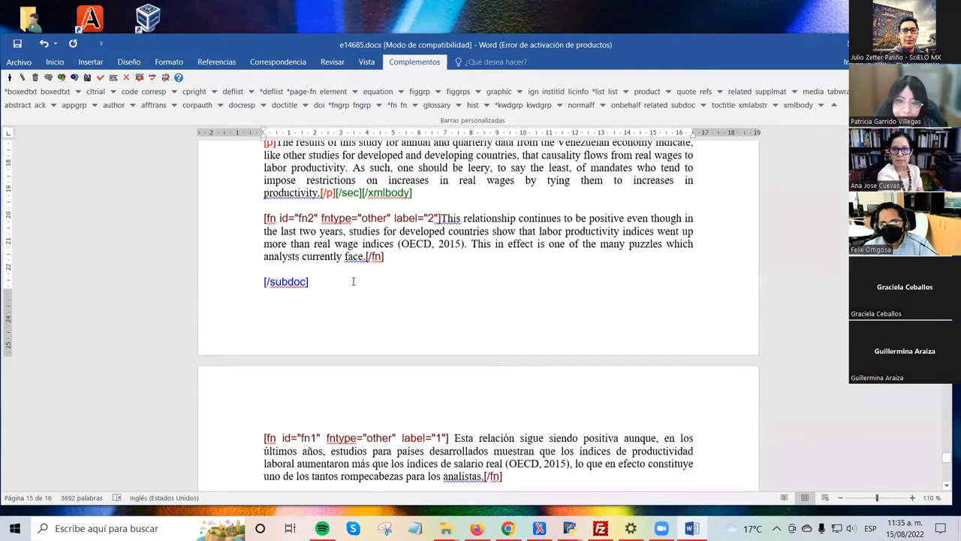
scroll(352, 281, "up", 1)
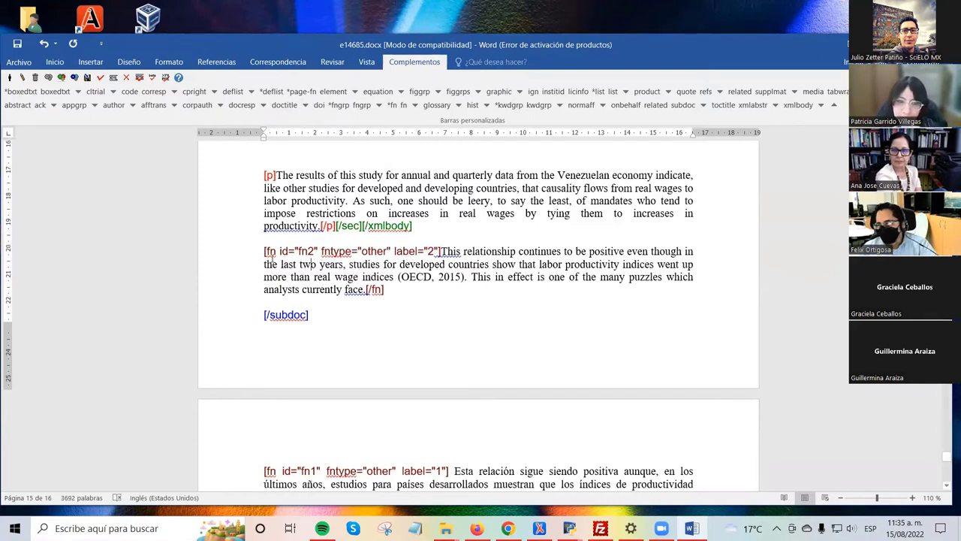
left_click(312, 265, "shift")
key("ctrl+shift+Down")
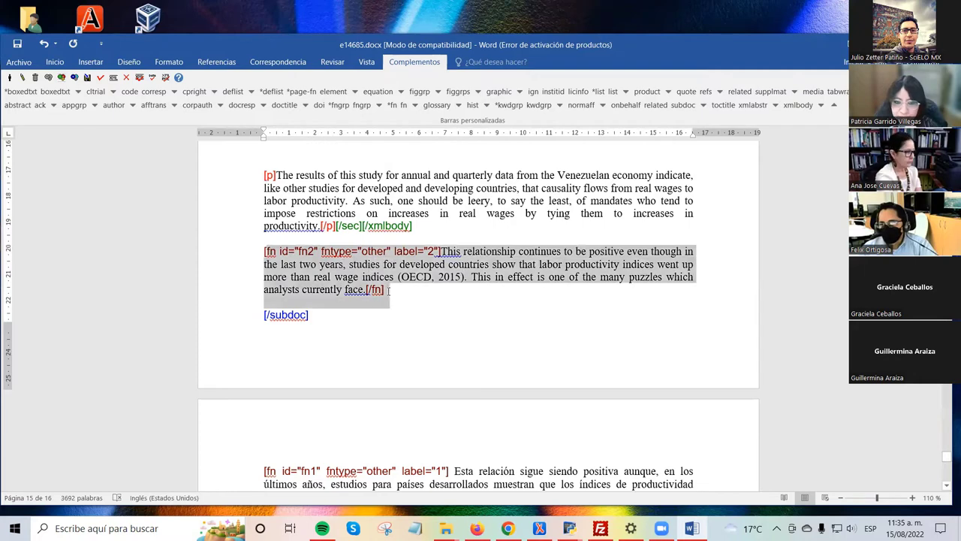
left_click(301, 275)
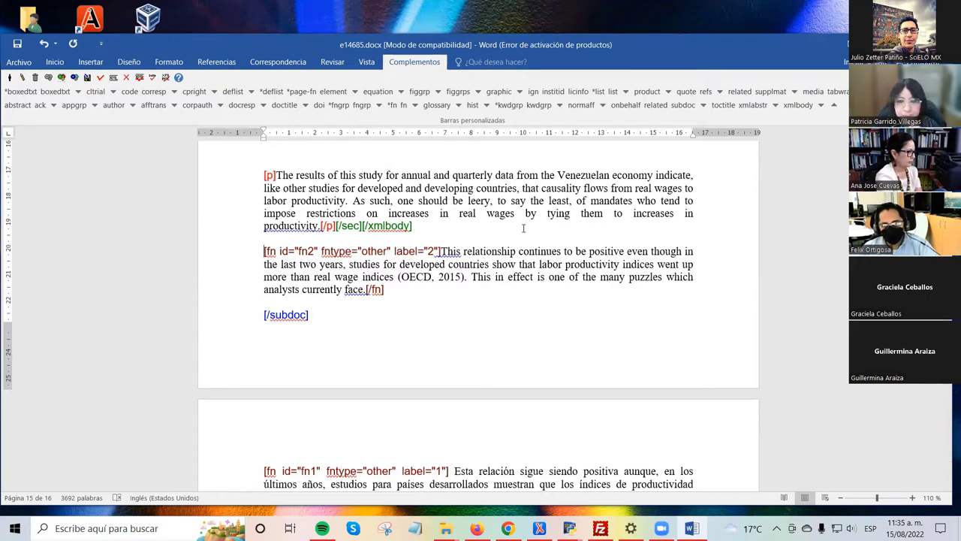
Step: Wrap the complete English fn2 footnote in a fngrp tag and return to the main set of markup tags
key("shift+Down")
key("shift+Down")
key("shift+Down")
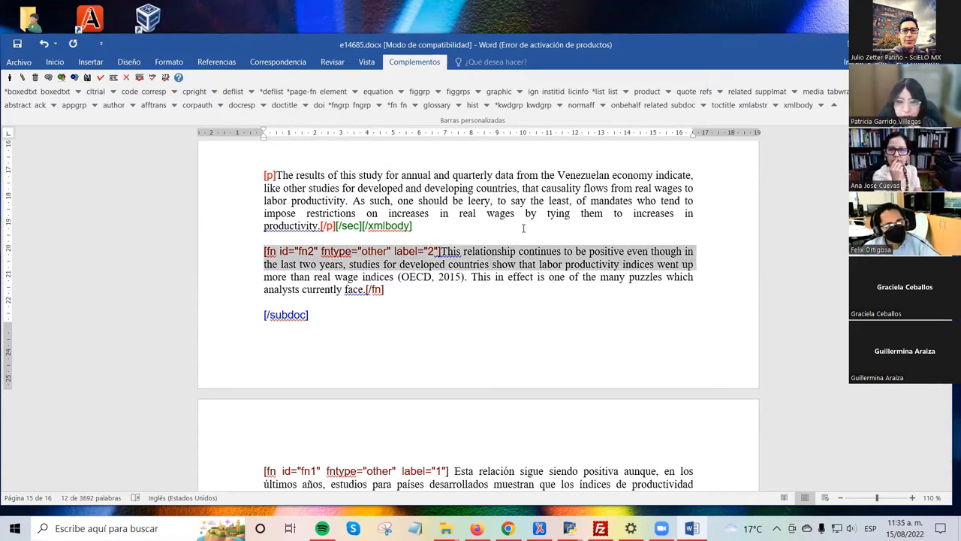
key("shift+Down")
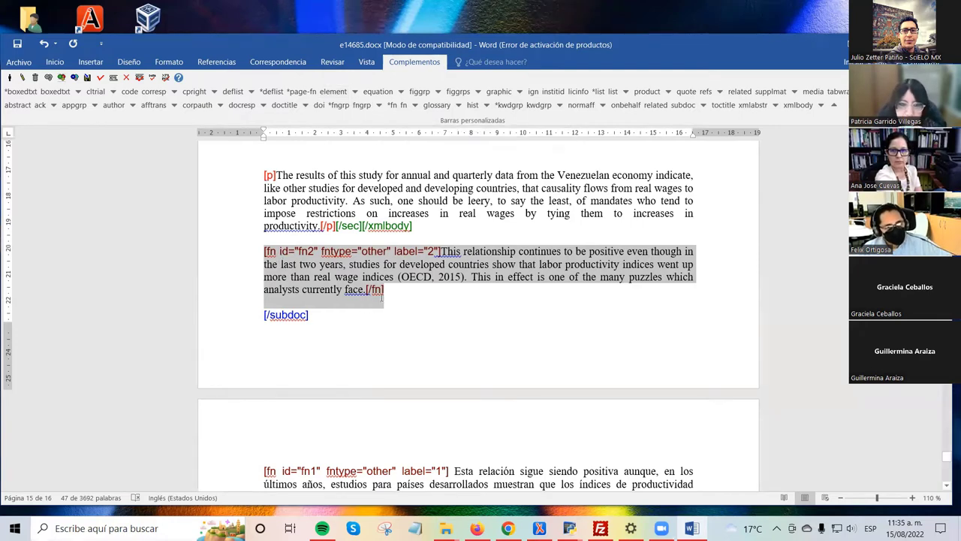
left_click(361, 105)
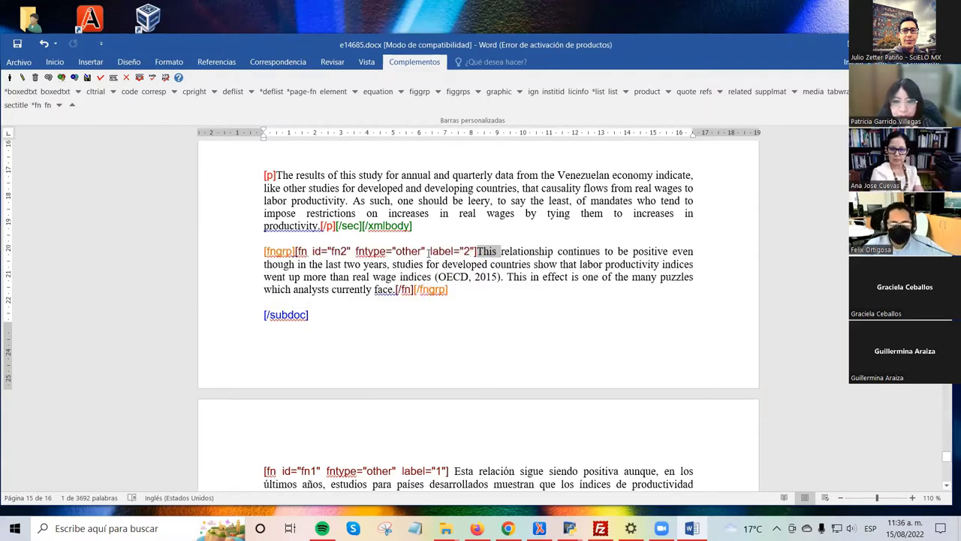
left_click(449, 288)
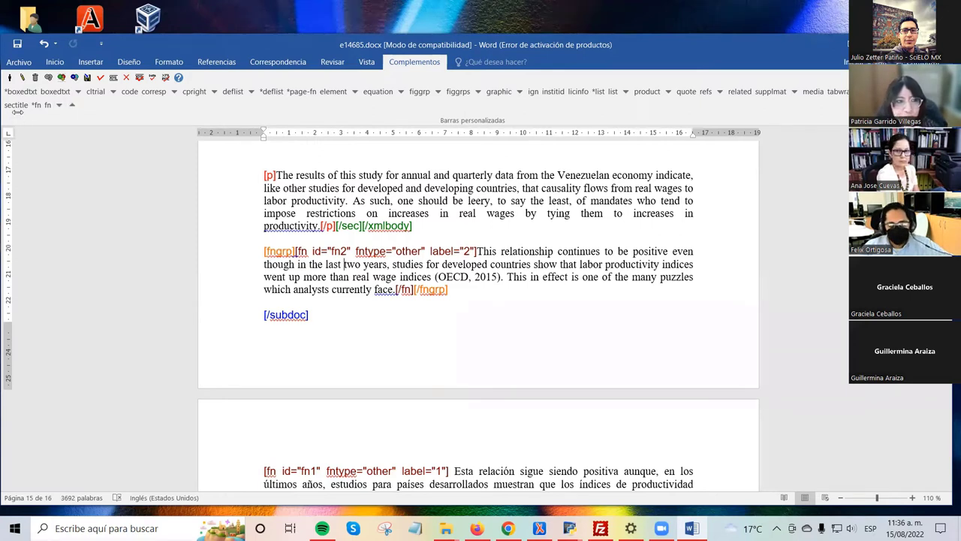
left_click(72, 109)
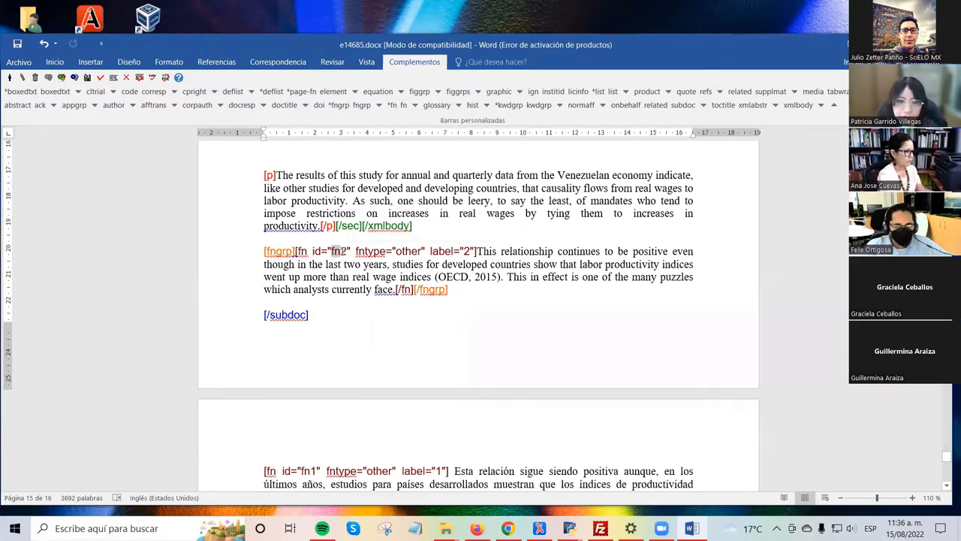
Step: Check the id of the English footnote and set its label attribute to 1
double_click(344, 251)
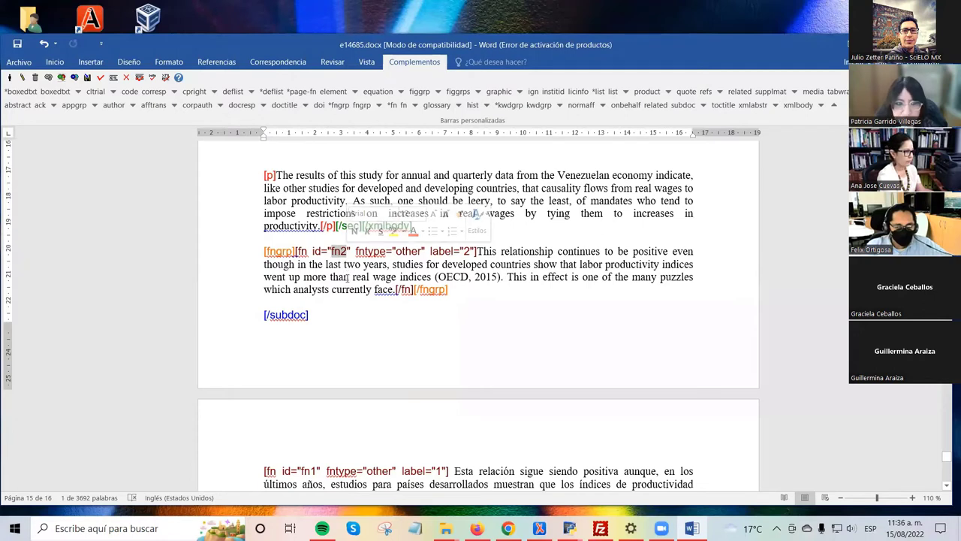
left_click(344, 264)
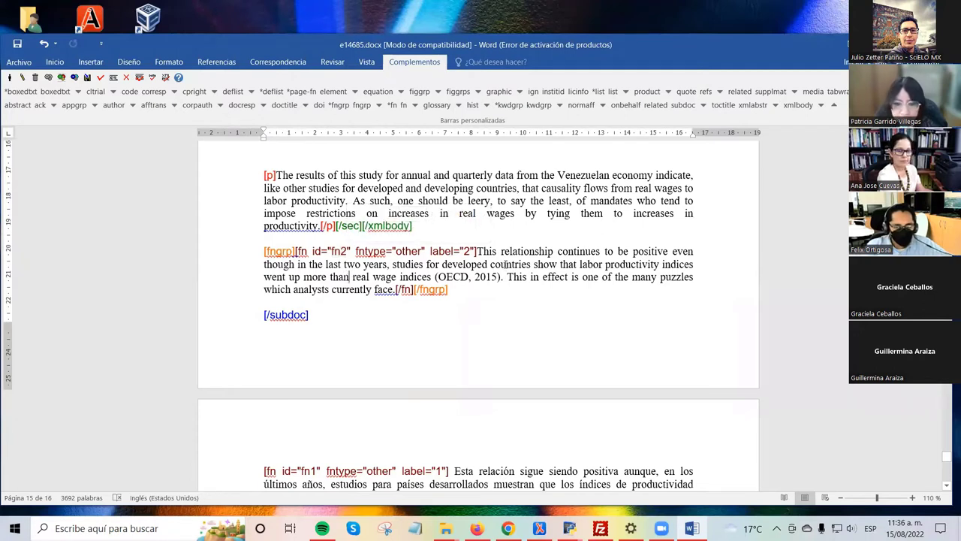
double_click(337, 250)
left_click(344, 270)
double_click(337, 251)
left_click(345, 277)
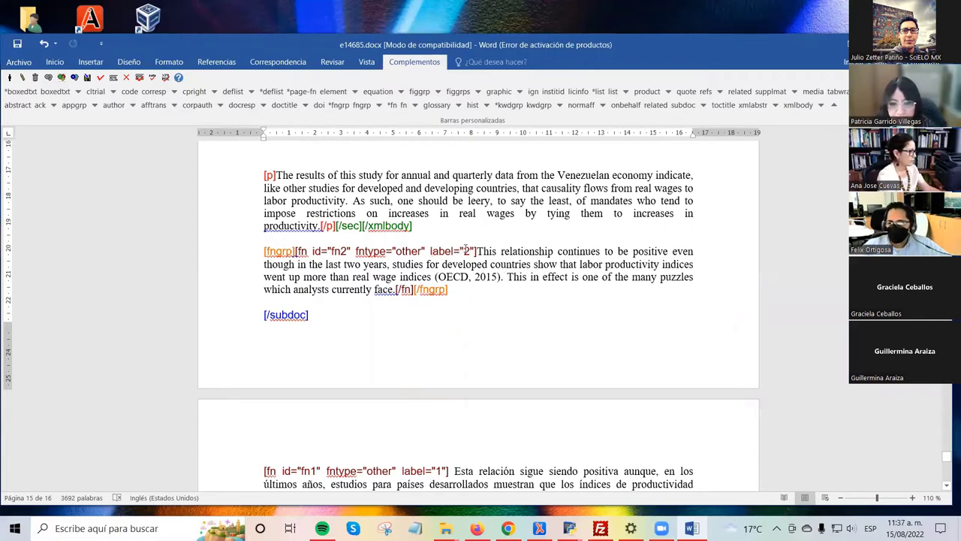
key("shift+Left")
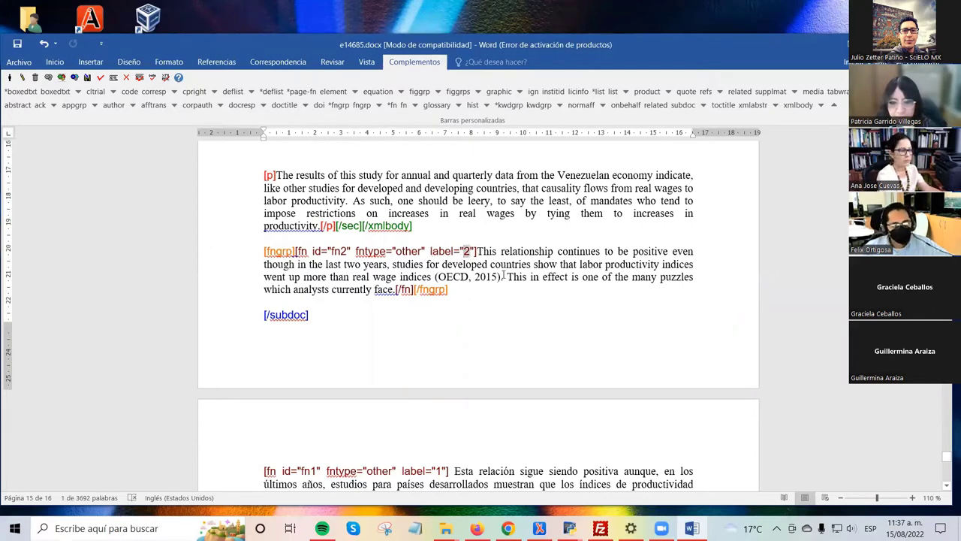
type("1")
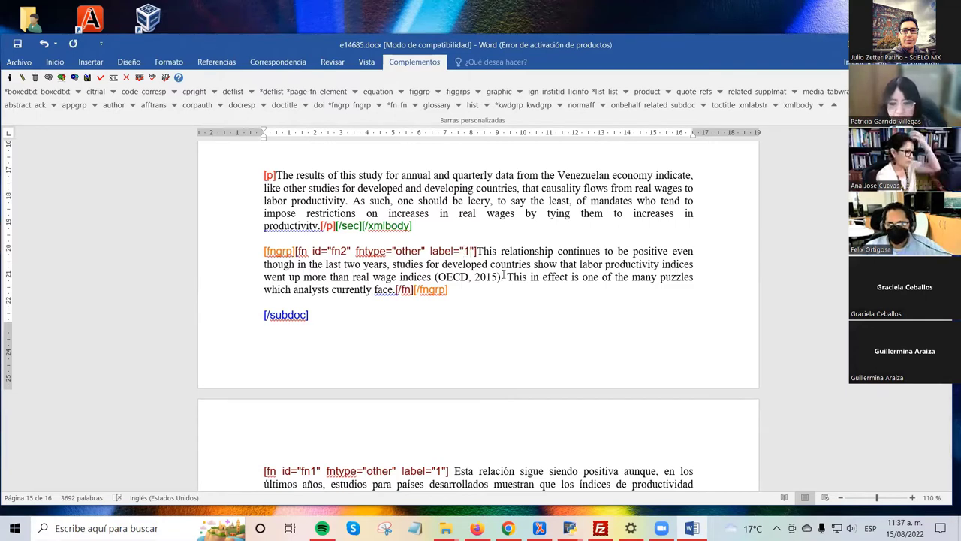
key("shift+Left")
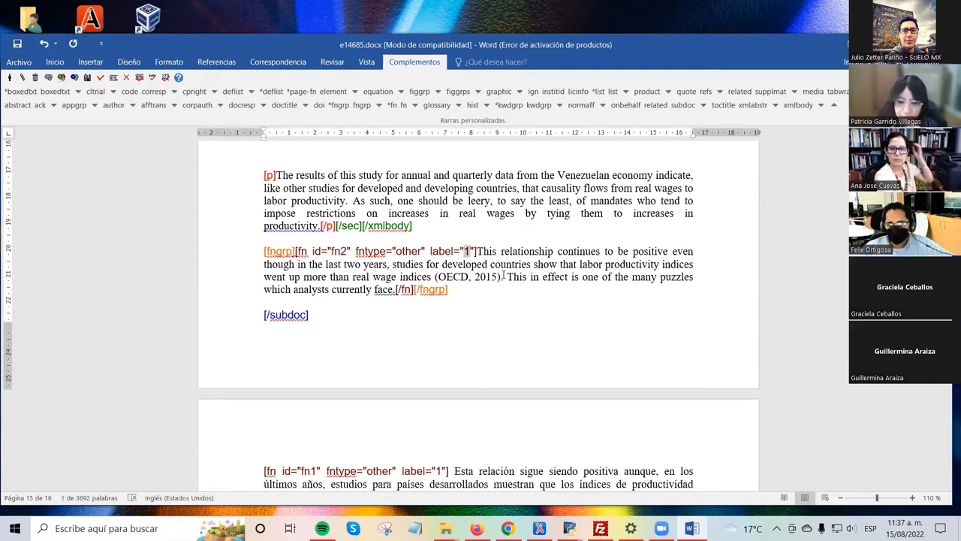
Step: Recheck the English footnote's id, switch its label to 2 and set it back to 1
left_click(334, 251)
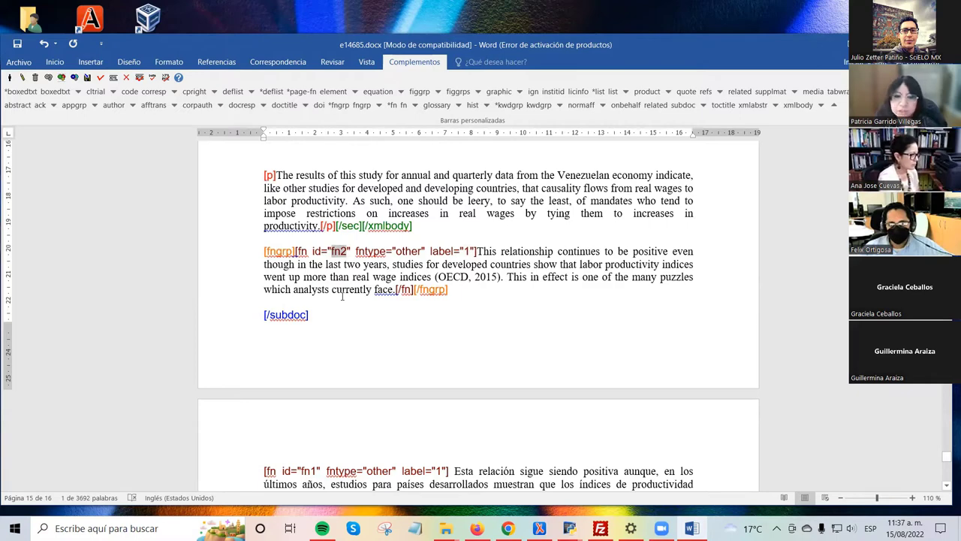
left_click(366, 264)
double_click(340, 251)
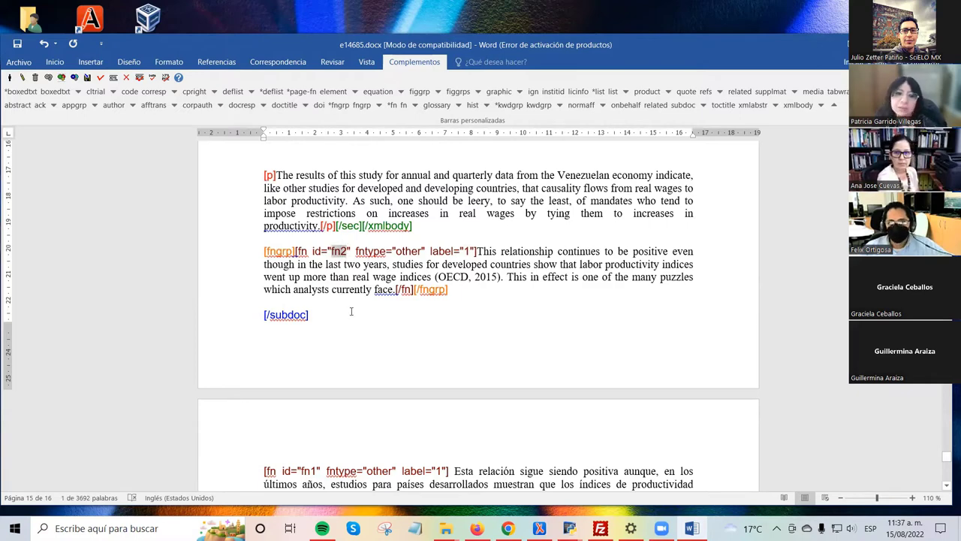
double_click(465, 250)
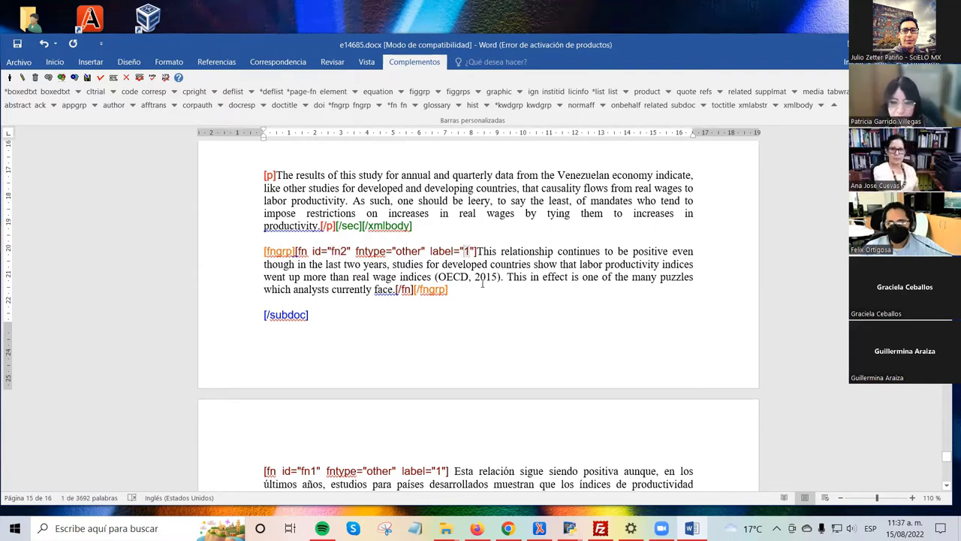
type("2")
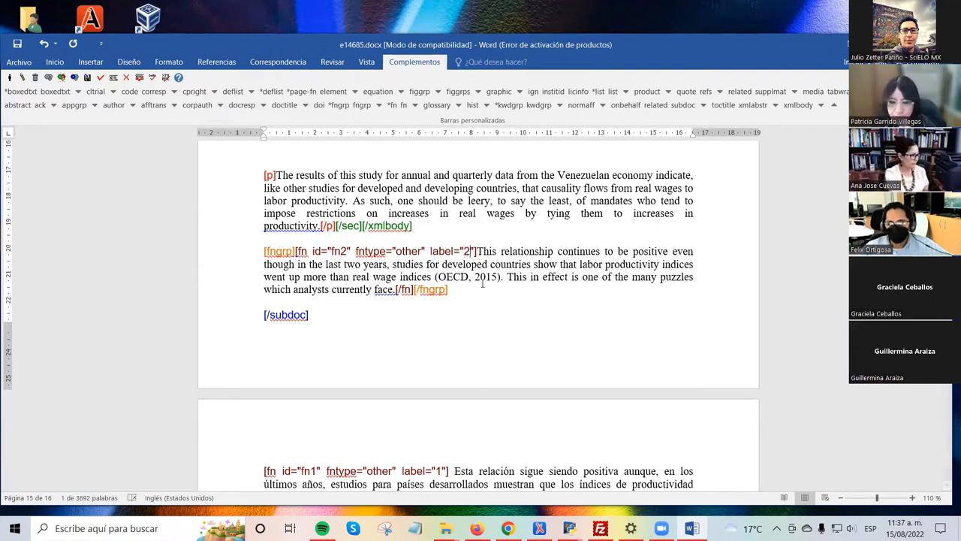
key("shift+Left")
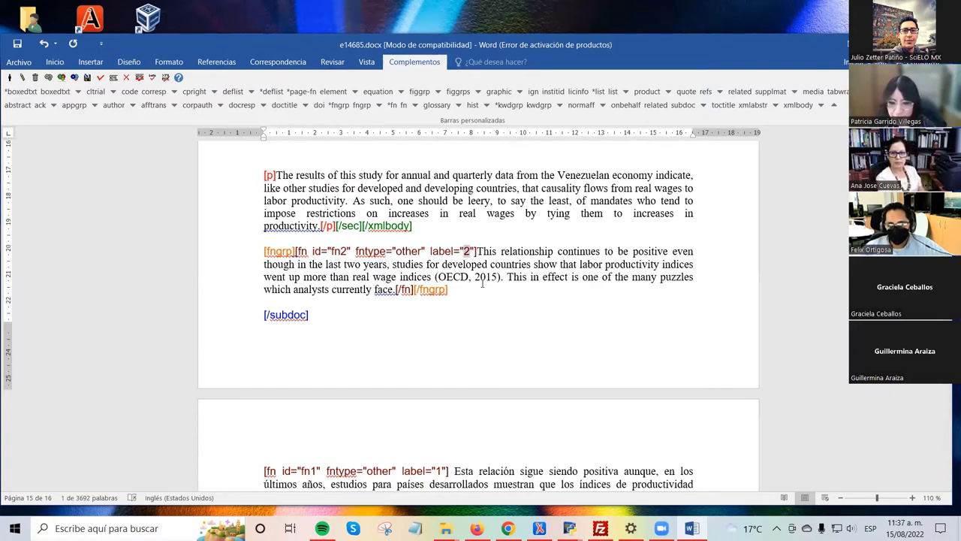
type("1")
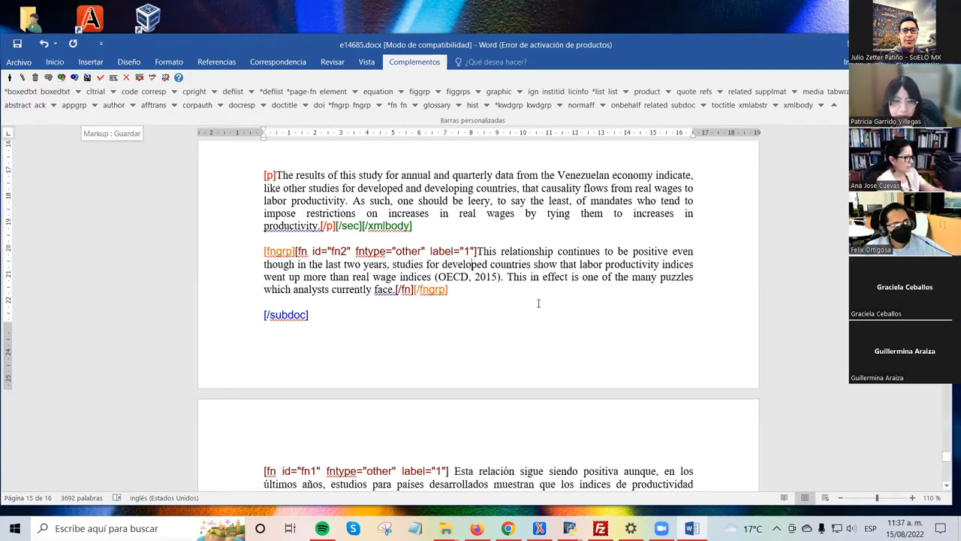
Step: Examine the label value and the surrounding attributes in the English footnote's opening fn tag
key("shift+Right")
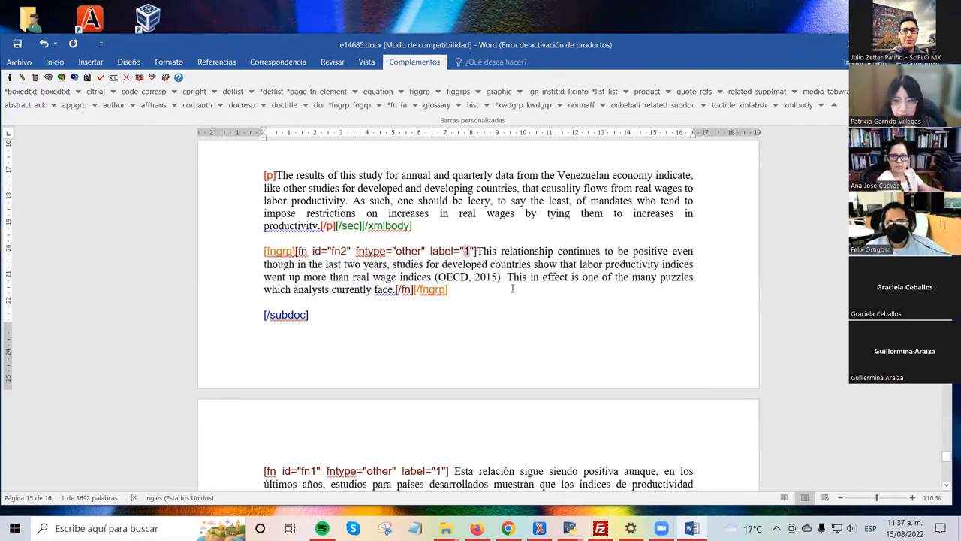
key("Left")
key("shift+Right")
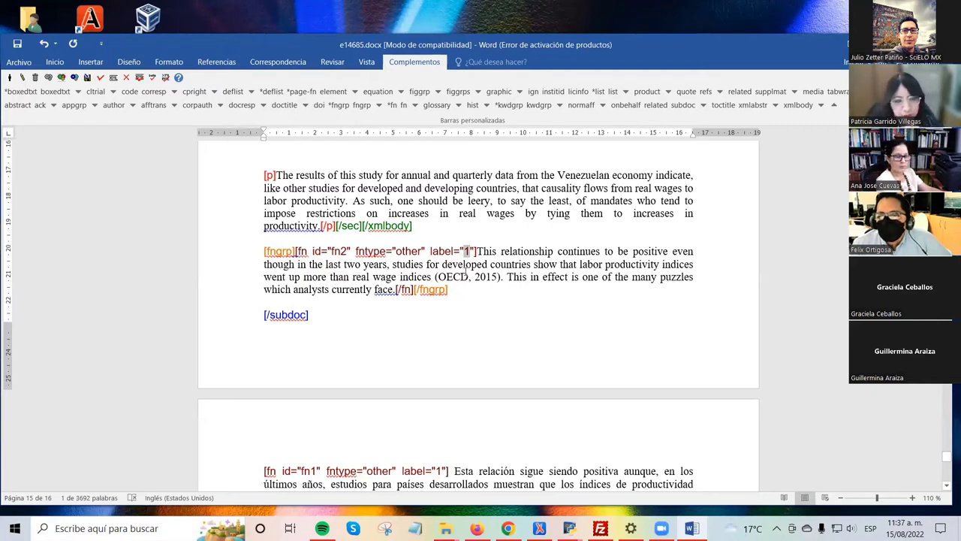
left_click(423, 252)
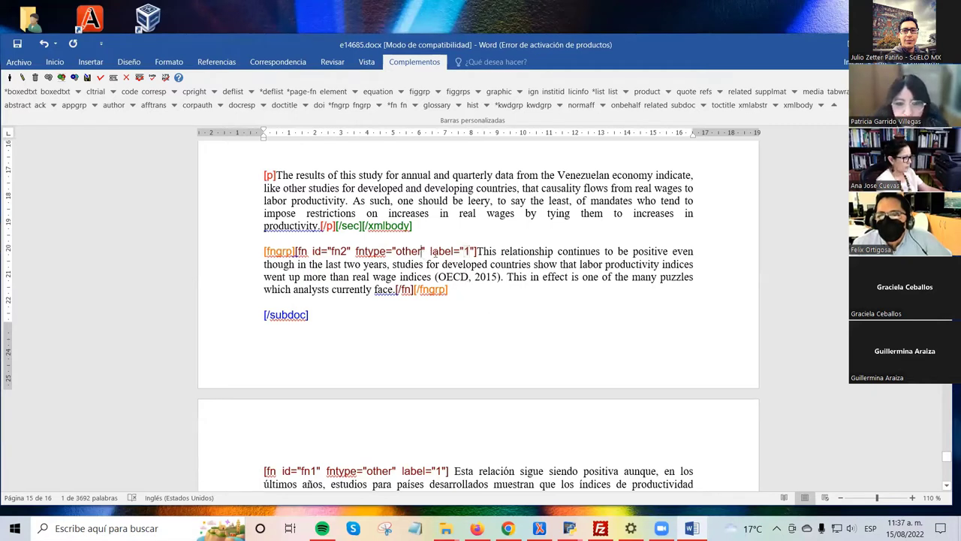
left_click(470, 252)
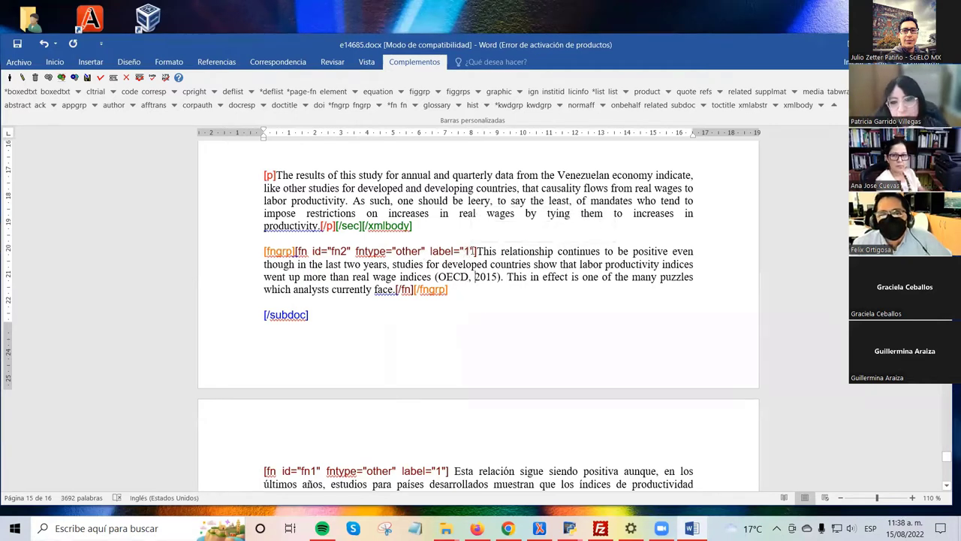
key("shift+Left")
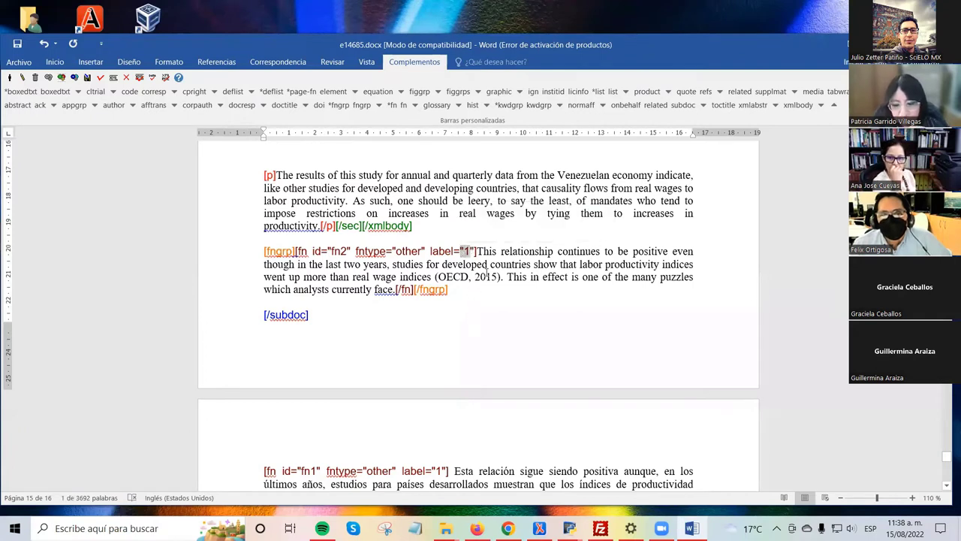
key("Left")
key("shift+Right")
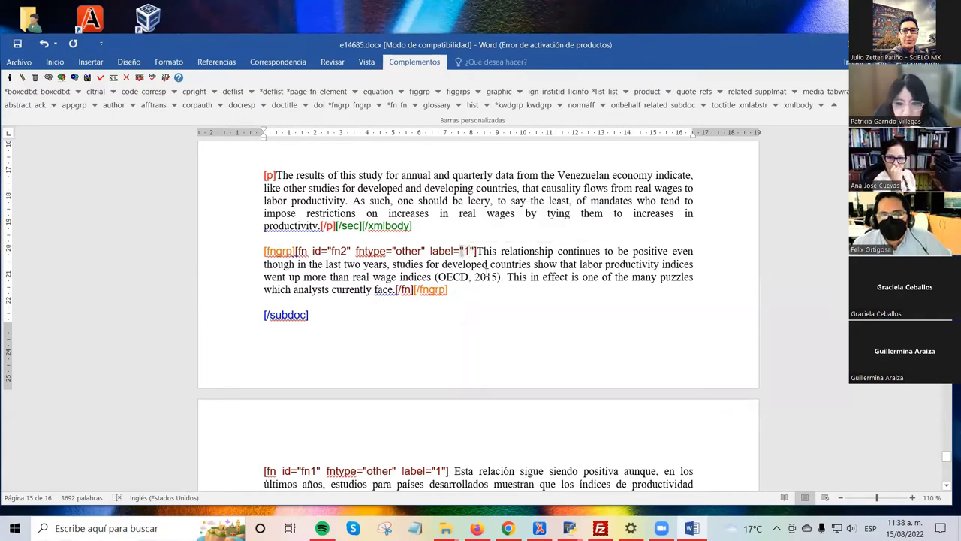
key("Left")
key("Down")
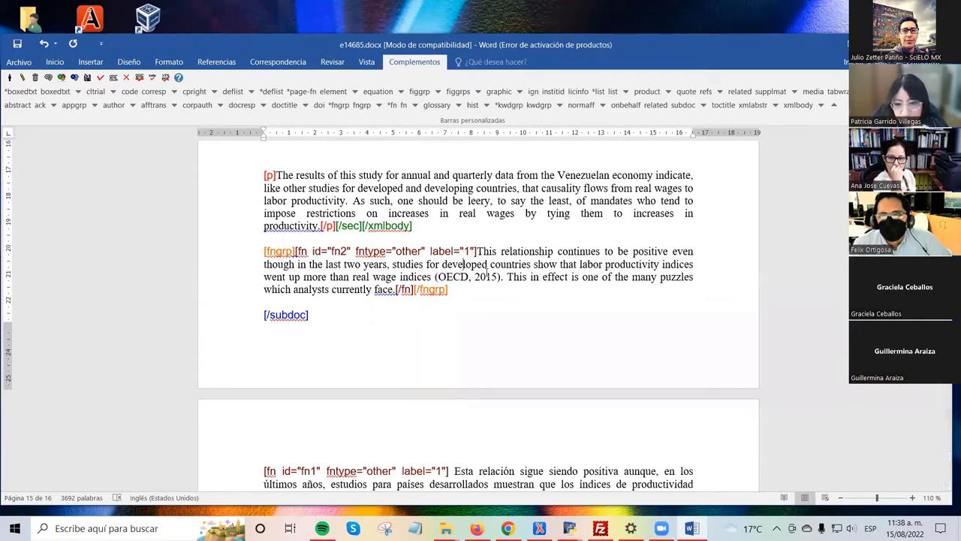
left_click(399, 263)
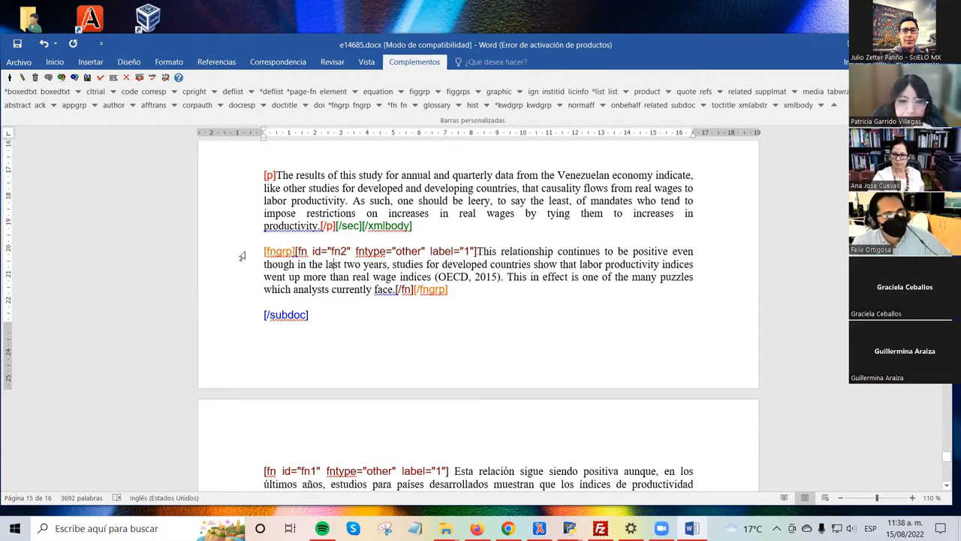
Step: Examine the opening and closing fngrp and fn tags around the English footnote and their position between the xmlbody and subdoc closing tags
left_click_drag(244, 253, 473, 294)
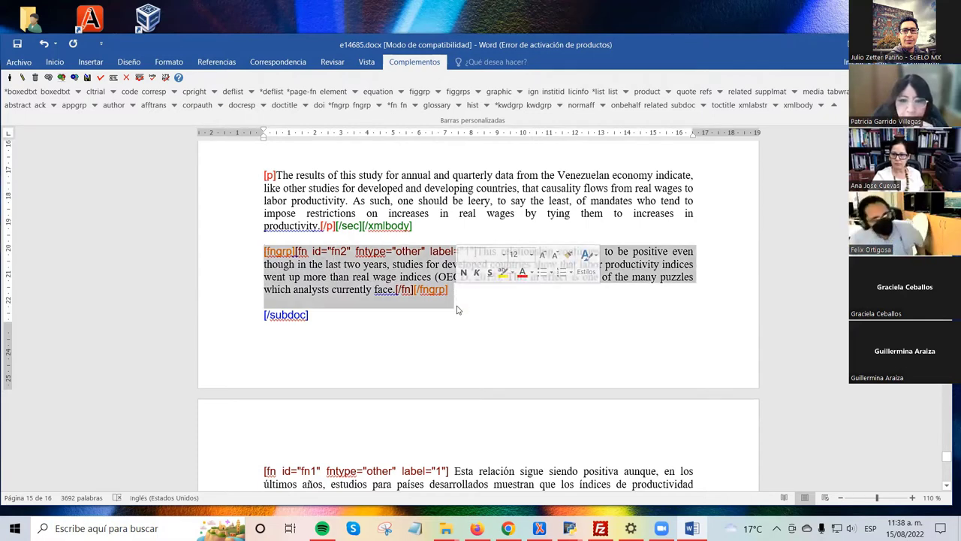
left_click(458, 306)
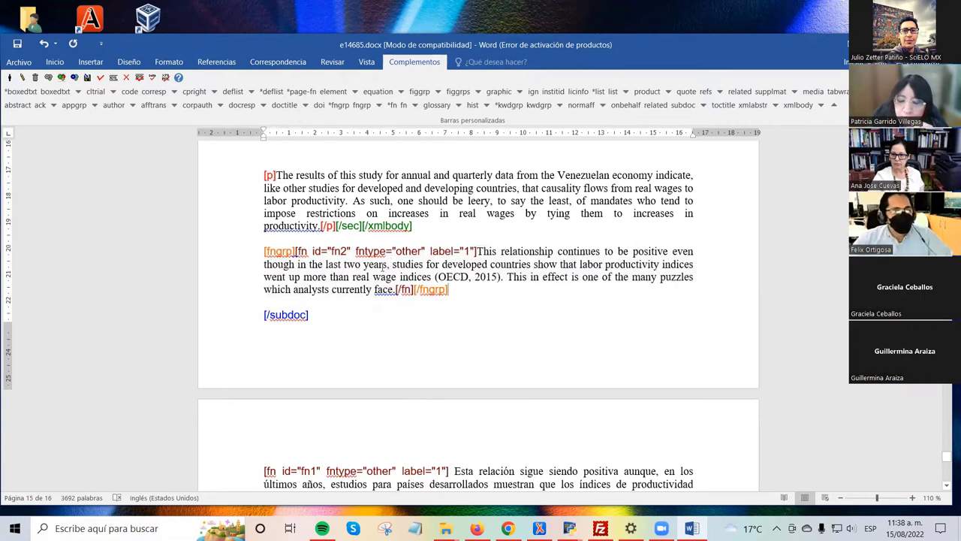
scroll(363, 267, "up", 2)
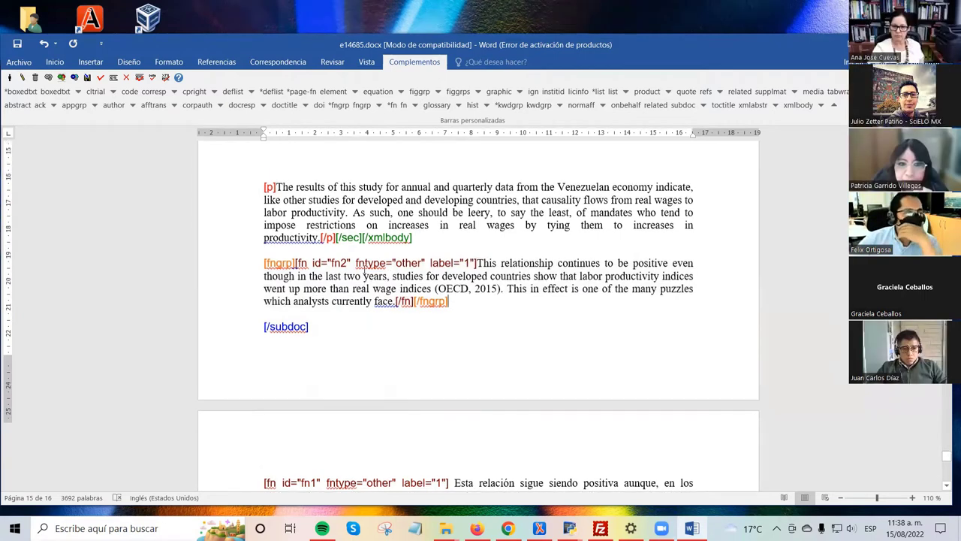
scroll(478, 301, "up", 1)
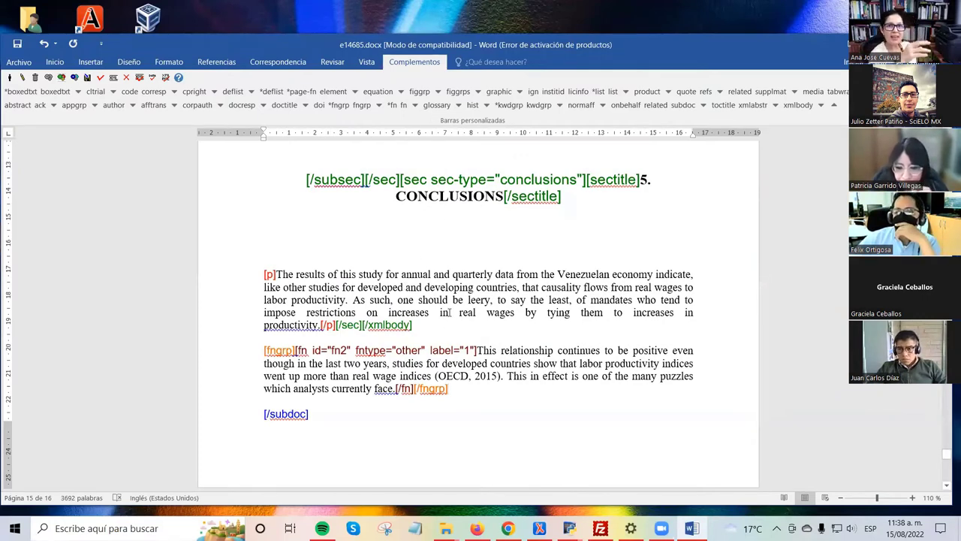
scroll(453, 314, "down", 2)
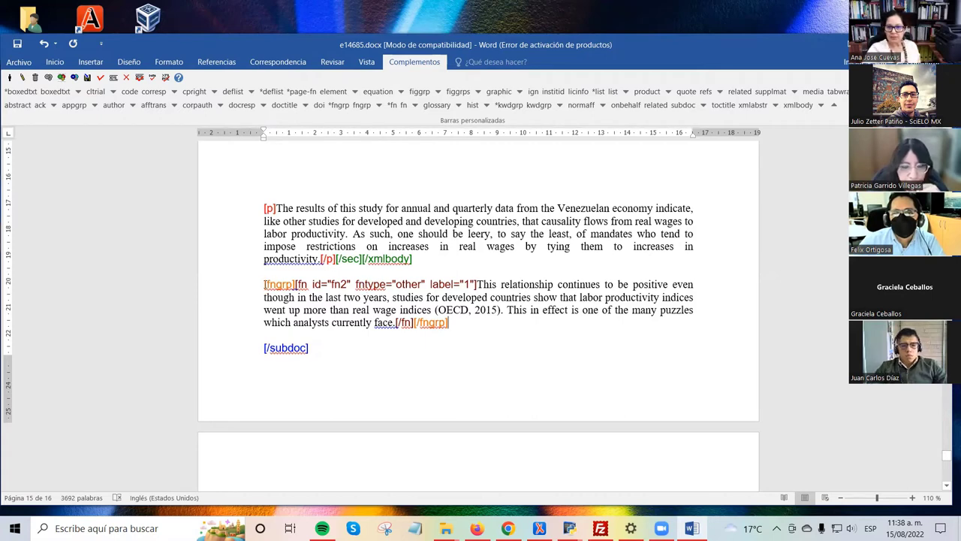
left_click_drag(266, 284, 350, 285)
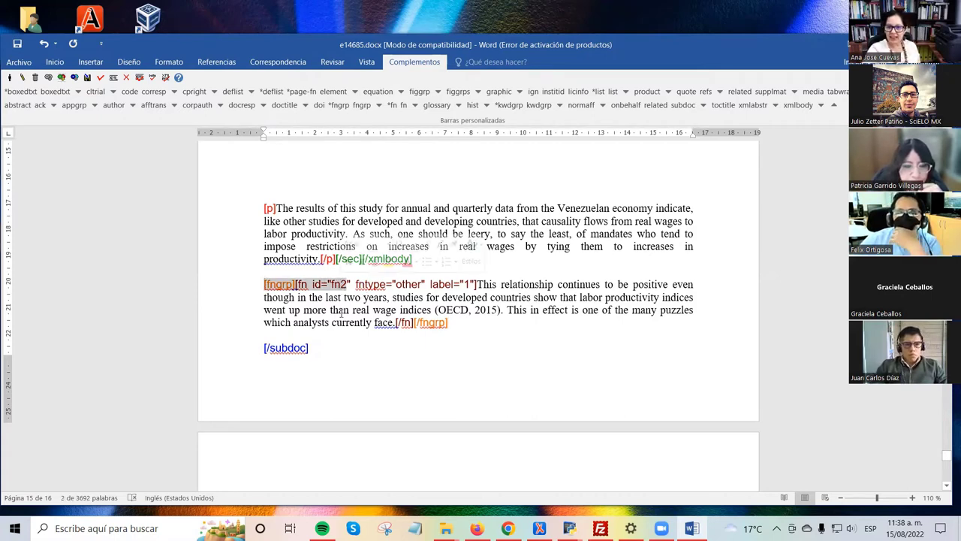
left_click(344, 310)
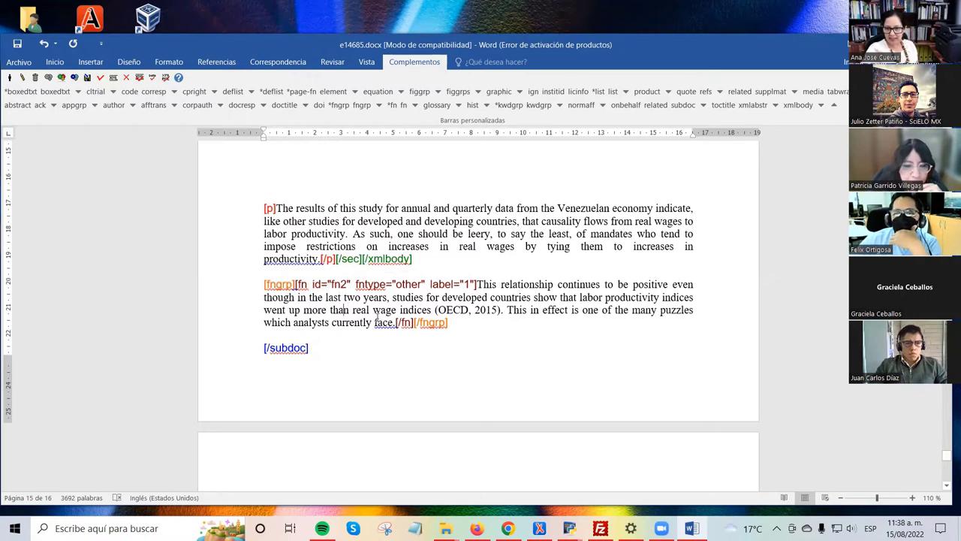
left_click_drag(393, 322, 475, 325)
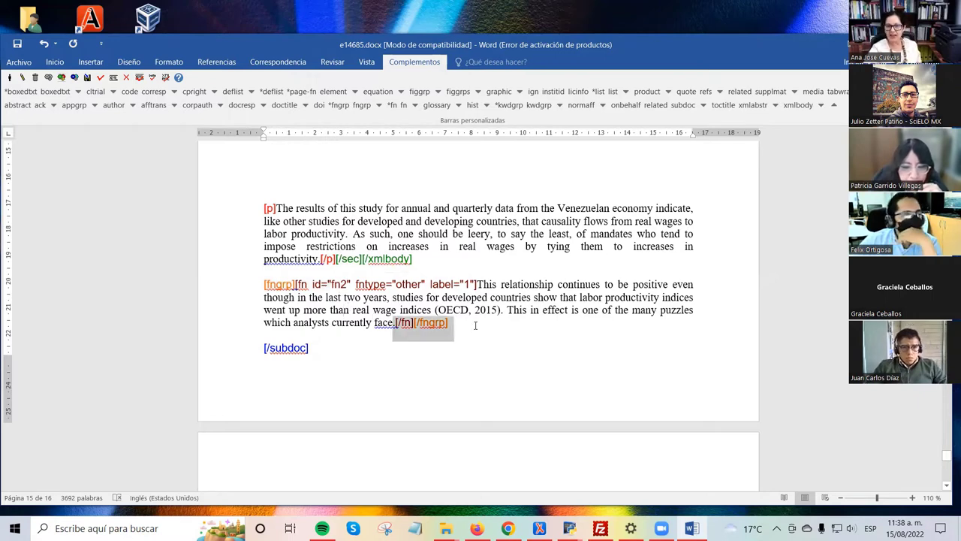
left_click(462, 335)
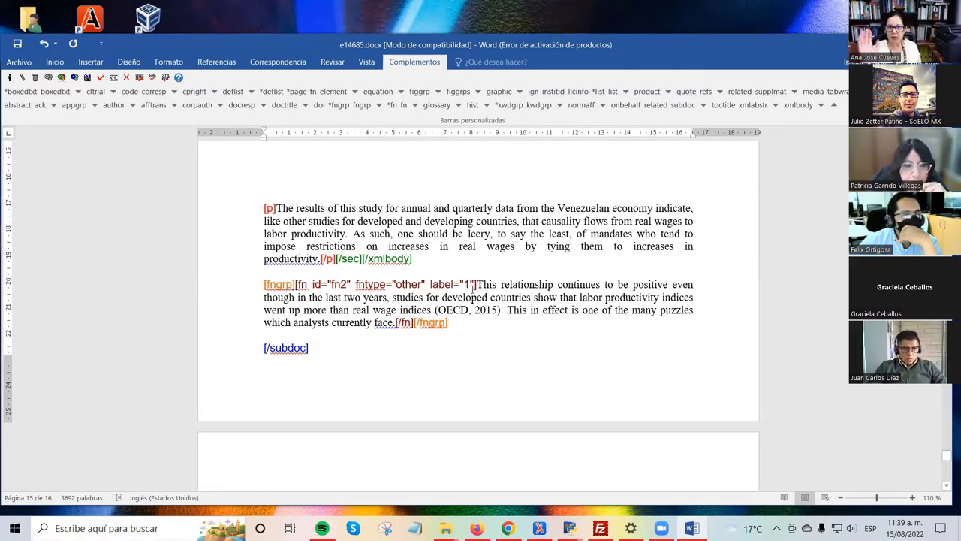
scroll(427, 314, "down", 1)
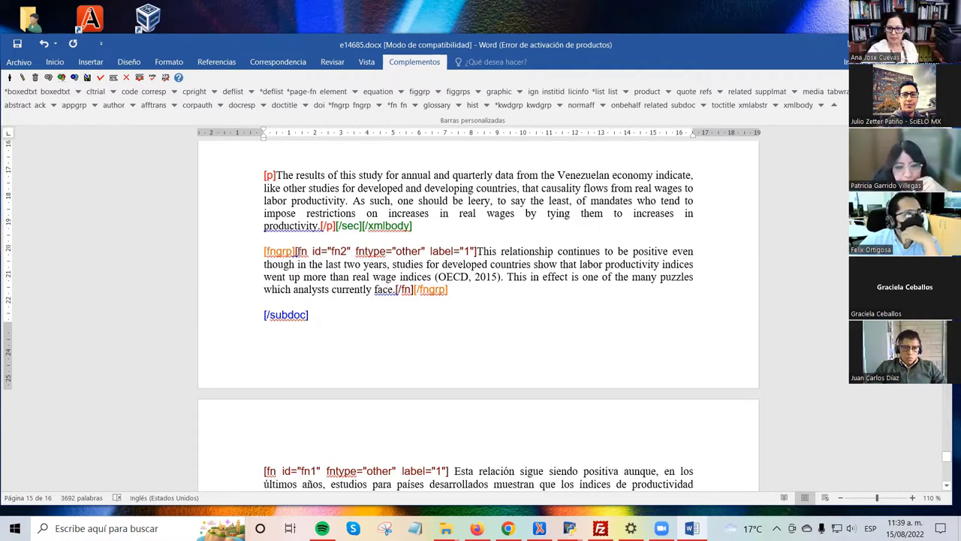
left_click_drag(419, 297, 455, 295)
left_click(455, 295)
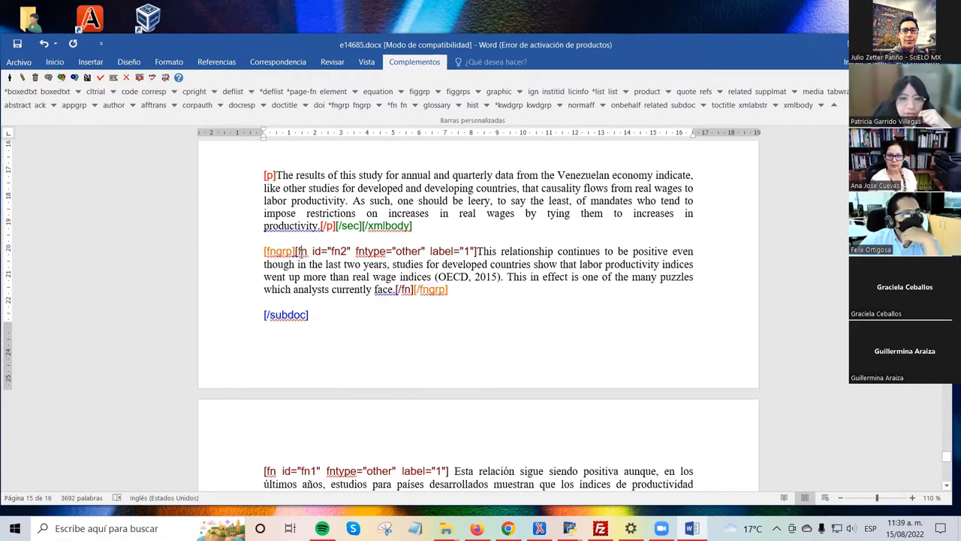
left_click(35, 77)
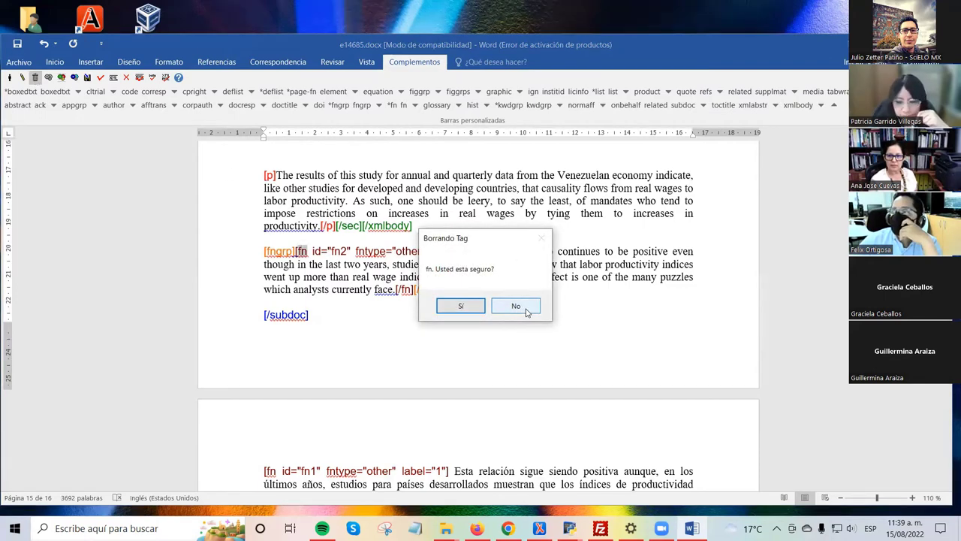
left_click(532, 307)
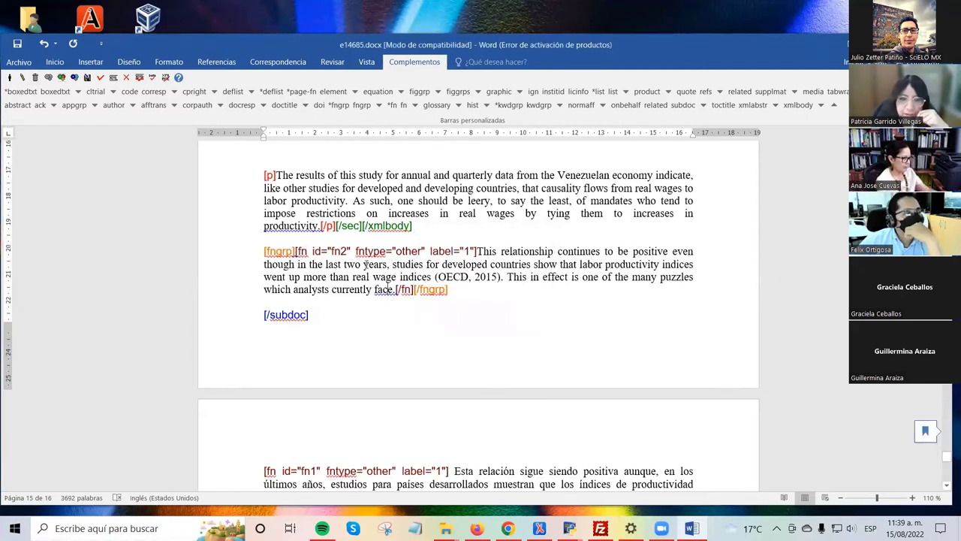
Step: Inspect how the fngrp tag encloses the English footnote, checking its opening fngrp tag, the fn tag's attributes and both closing tags
left_click_drag(396, 290, 461, 296)
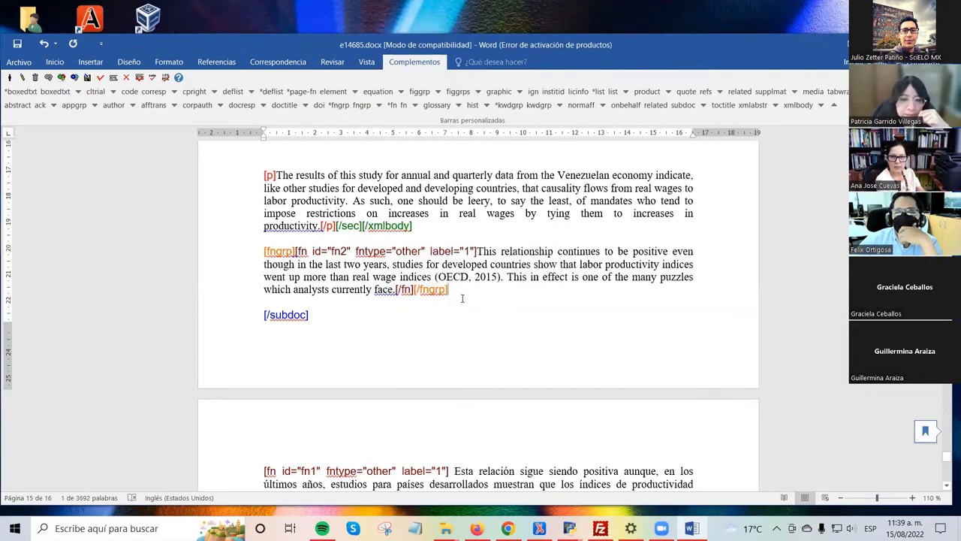
left_click(298, 250)
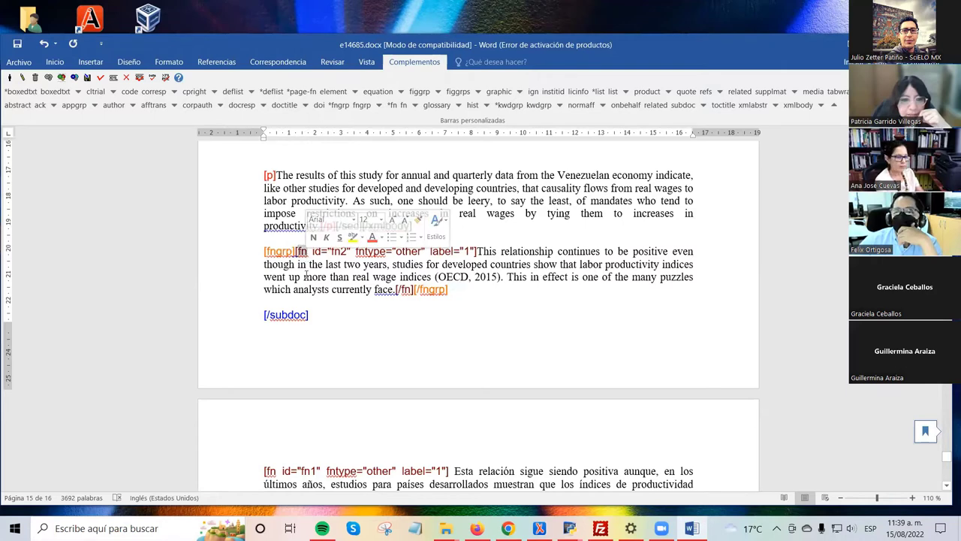
left_click_drag(319, 259, 410, 297)
left_click(368, 292)
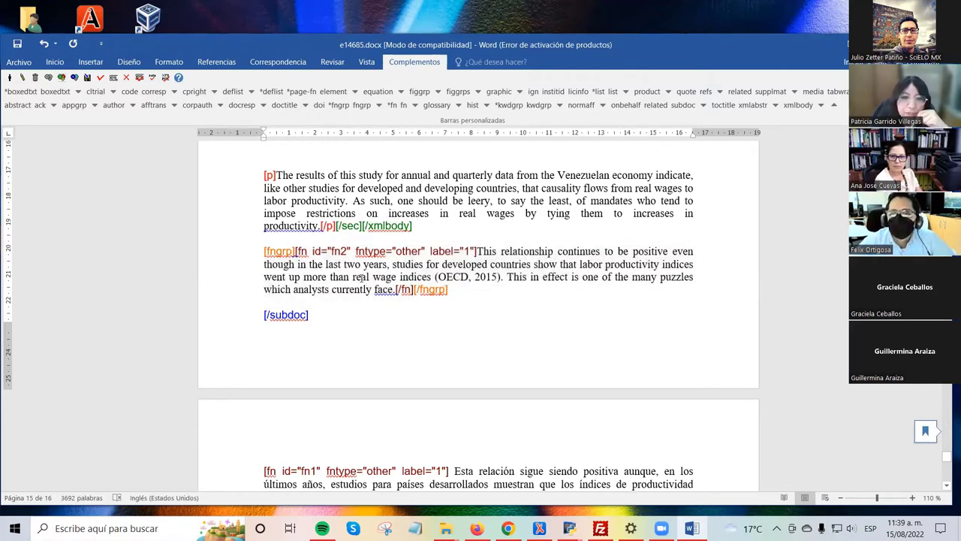
left_click_drag(265, 252, 294, 253)
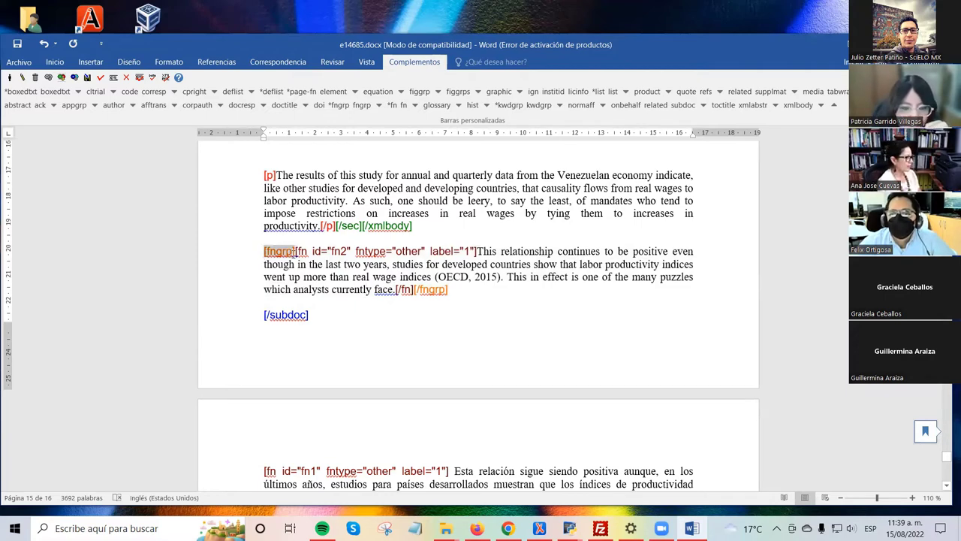
left_click(389, 278)
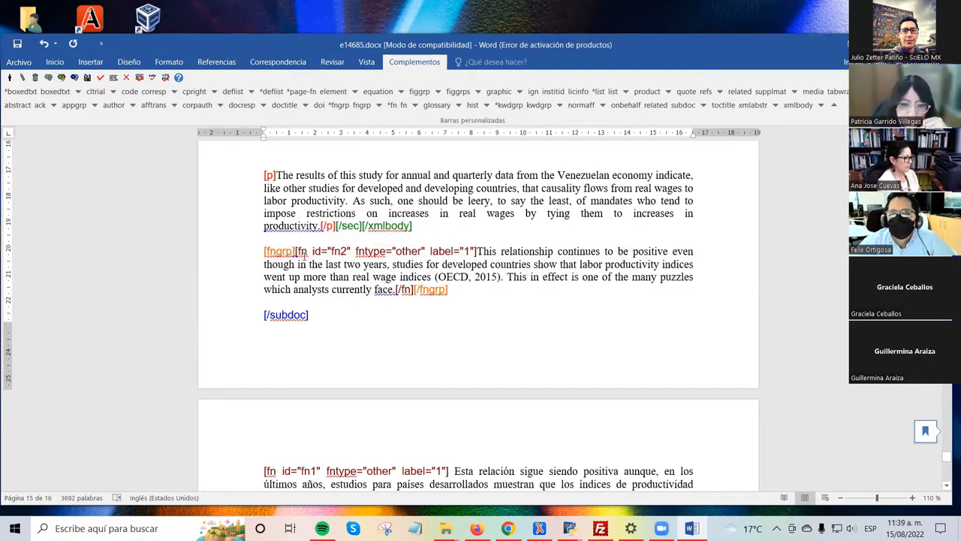
left_click_drag(294, 251, 477, 252)
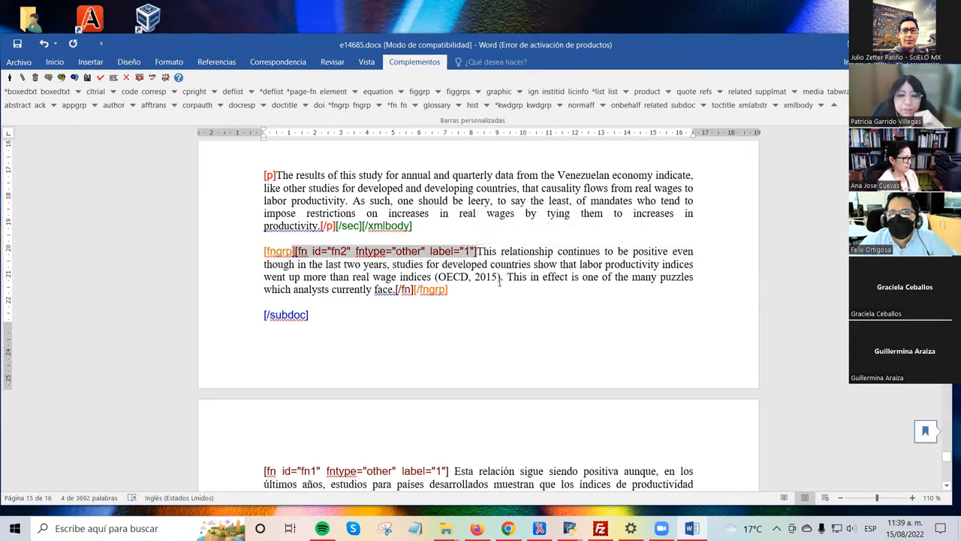
left_click(383, 276)
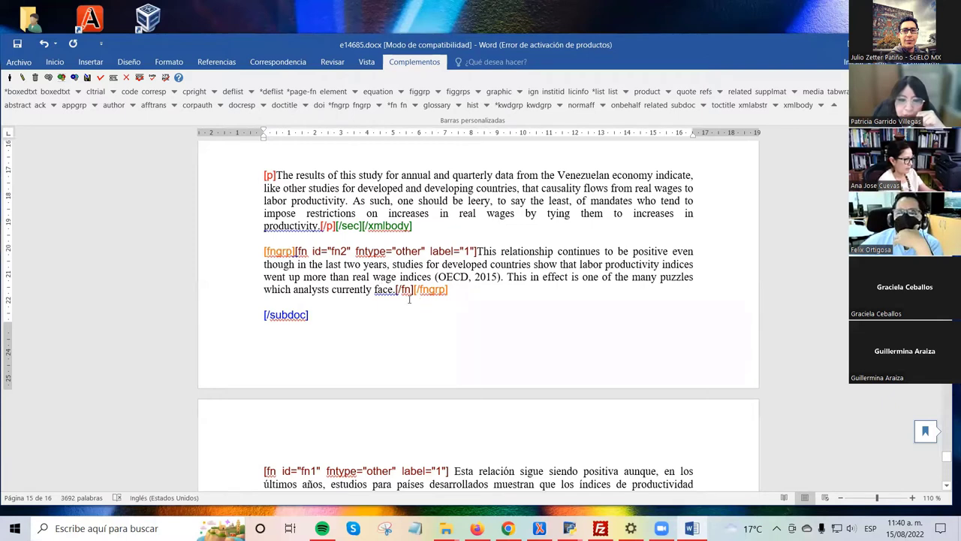
left_click_drag(410, 292, 420, 300)
key("Left")
key("Up")
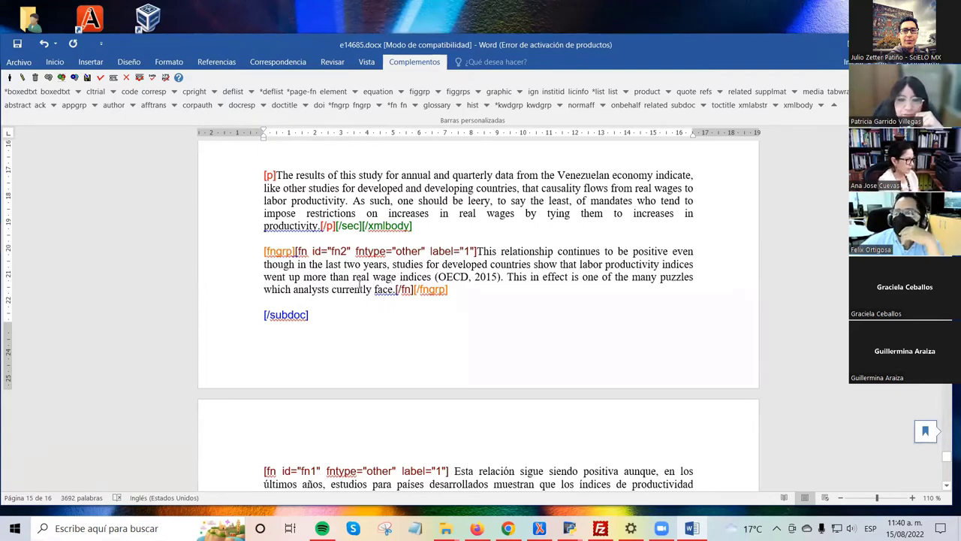
left_click(328, 288)
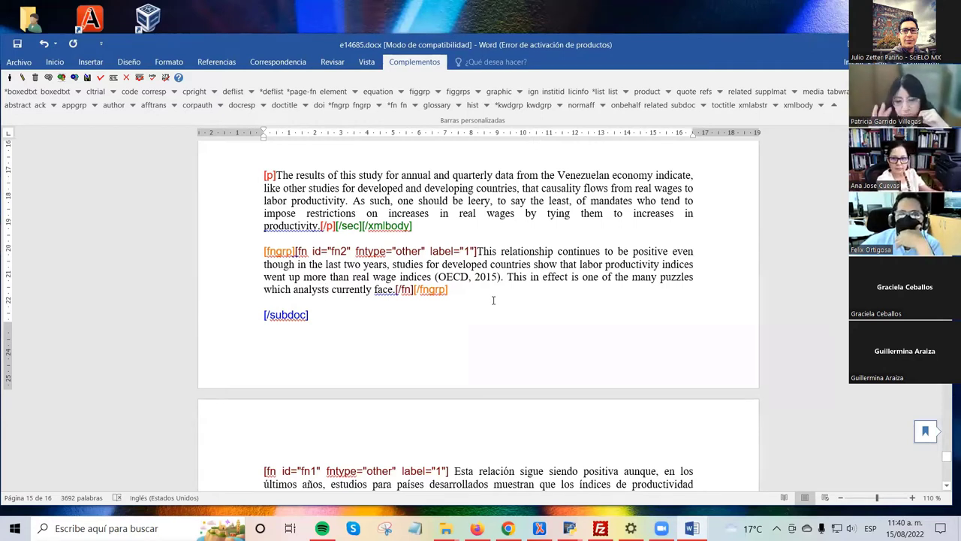
scroll(430, 253, "down", 1)
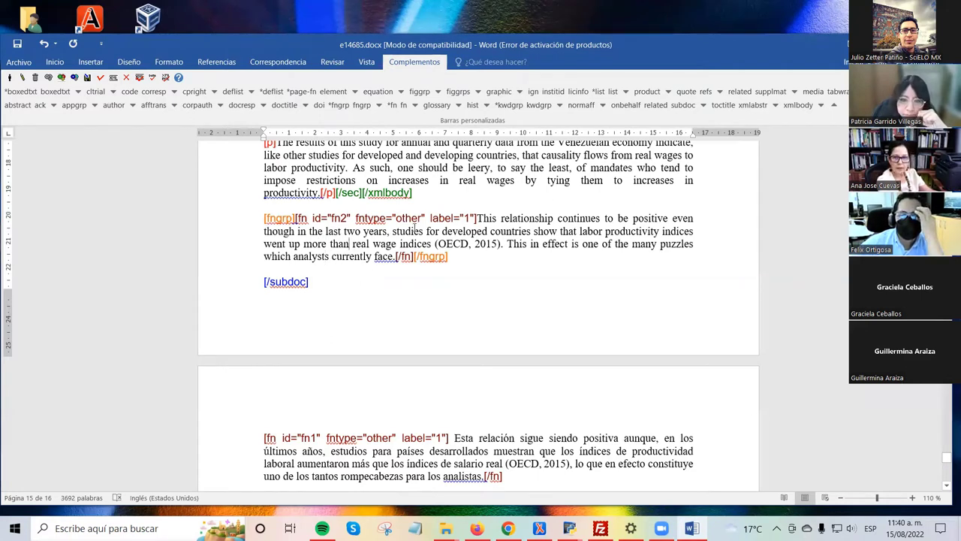
left_click(350, 245)
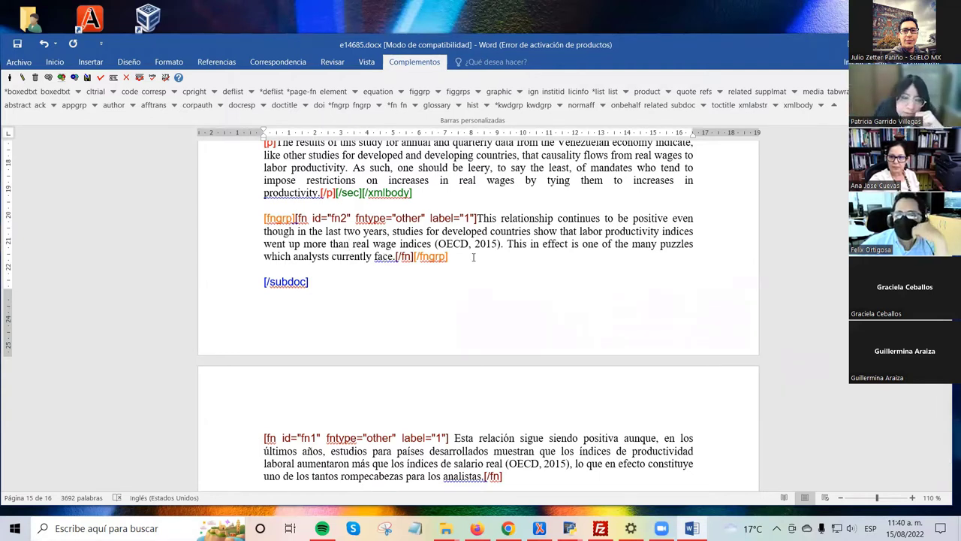
Step: Try to apply the fngrp tag to the English footnote from its opening fn tag through its closing fn tag
left_click(478, 219)
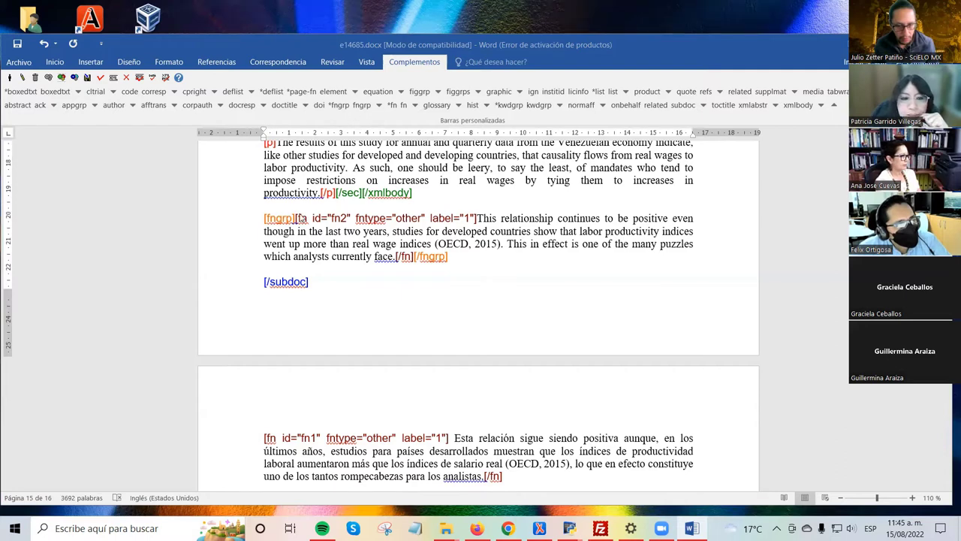
left_click(386, 231)
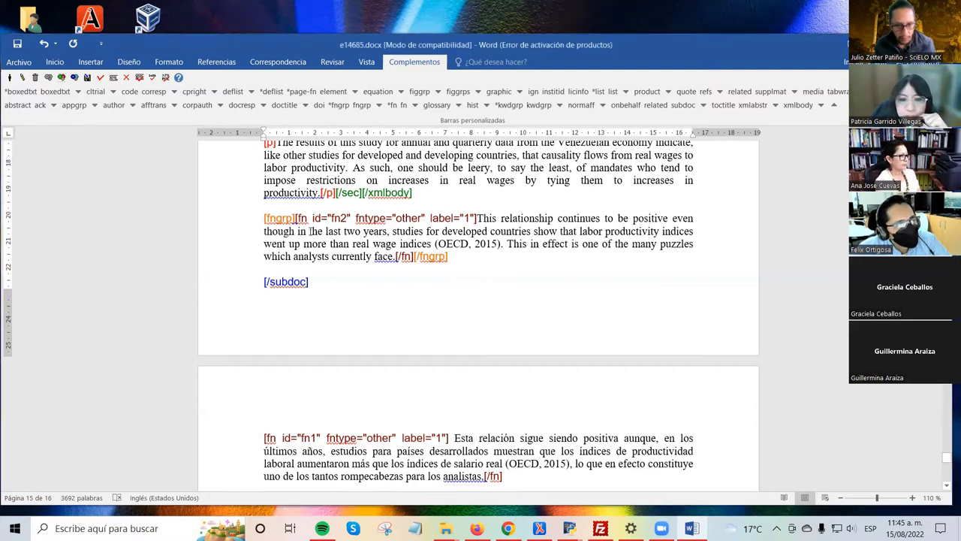
left_click_drag(297, 218, 409, 259)
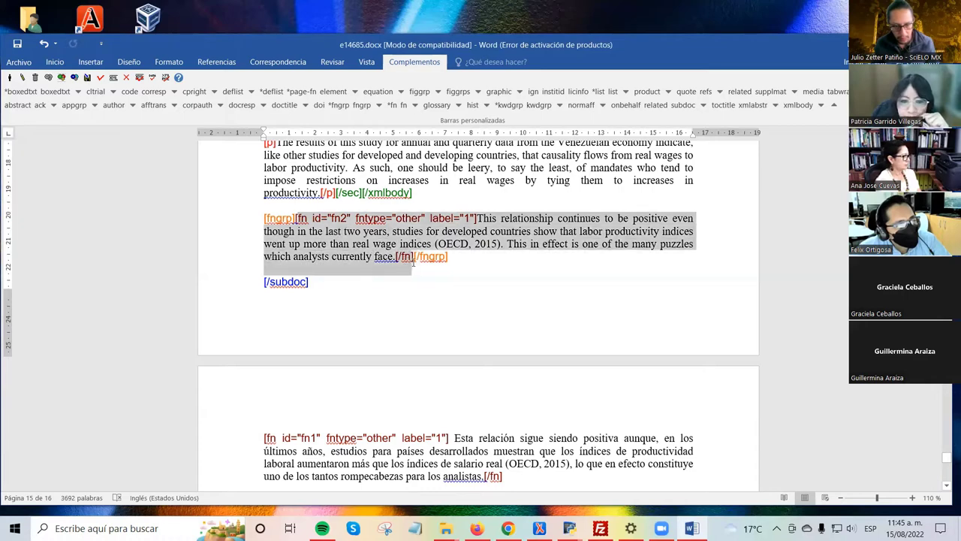
left_click(362, 104)
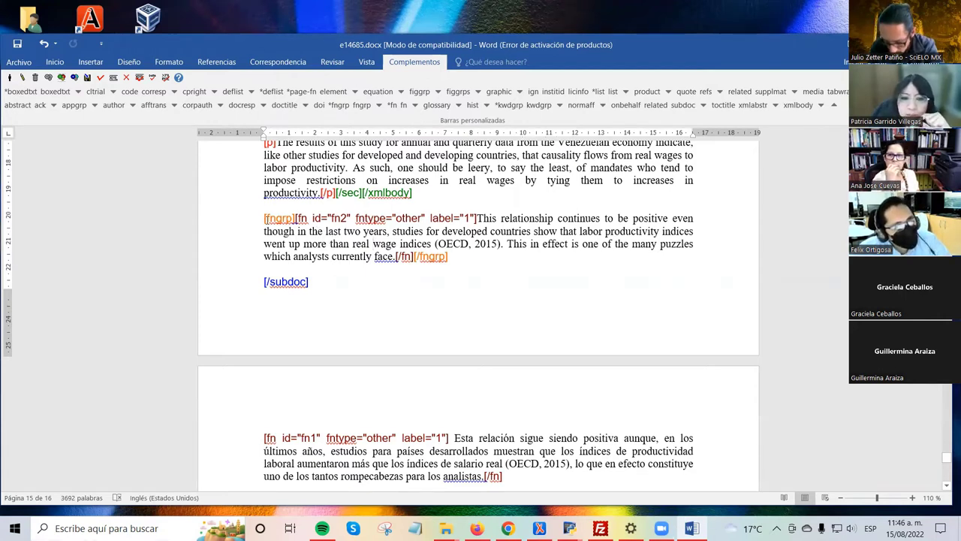
Step: Compare the English footnote group before the closing subdoc tag with the Spanish fn1 footnote before the closing doc tag
left_click_drag(298, 218, 325, 218)
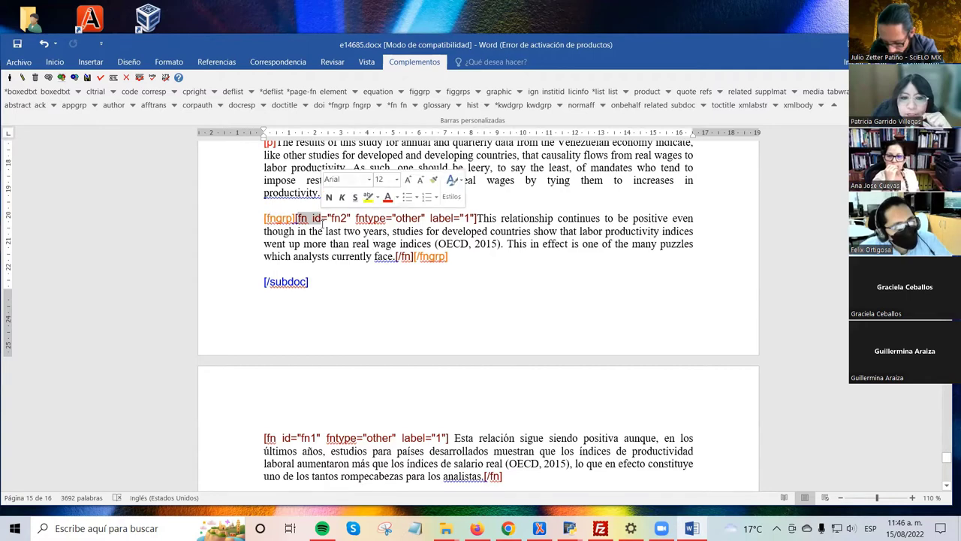
left_click(323, 233)
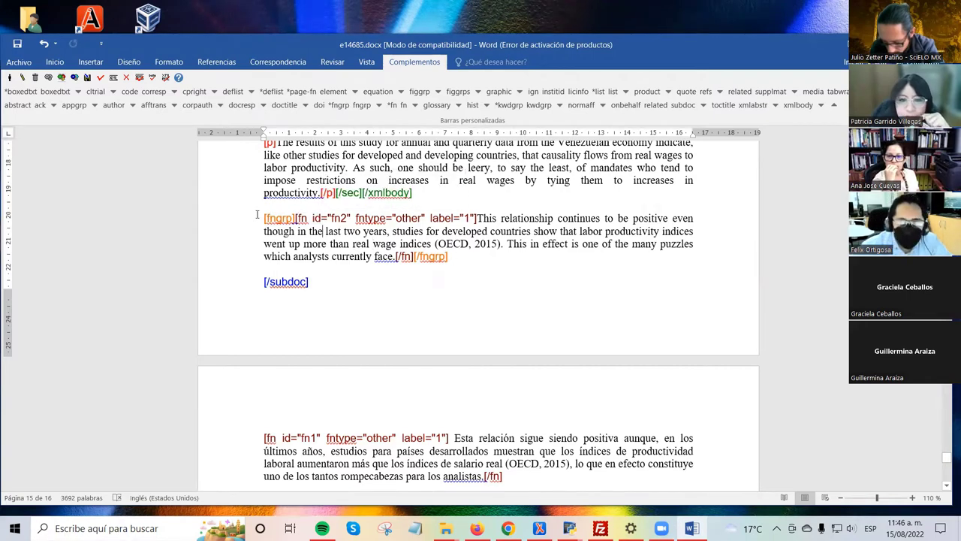
left_click_drag(264, 217, 449, 256)
left_click(422, 223)
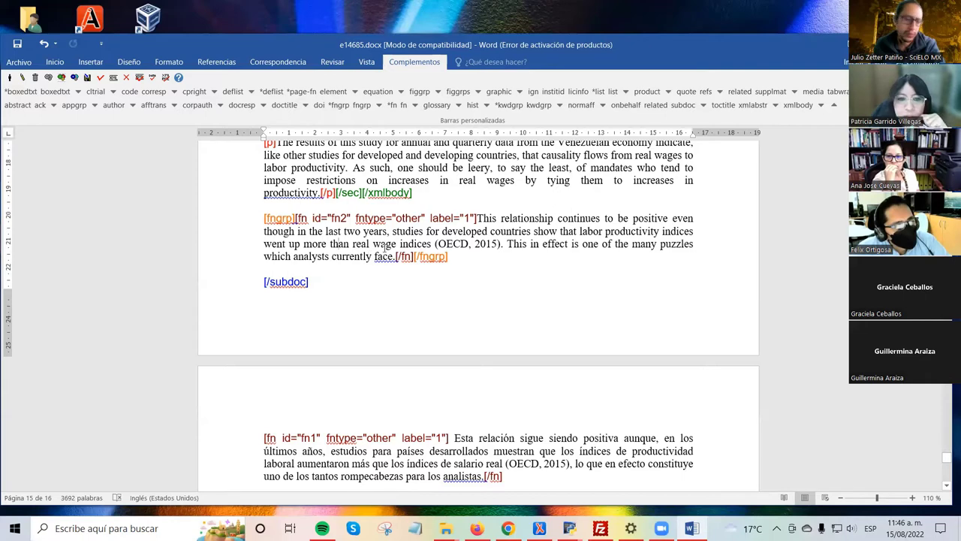
scroll(376, 281, "down", 1)
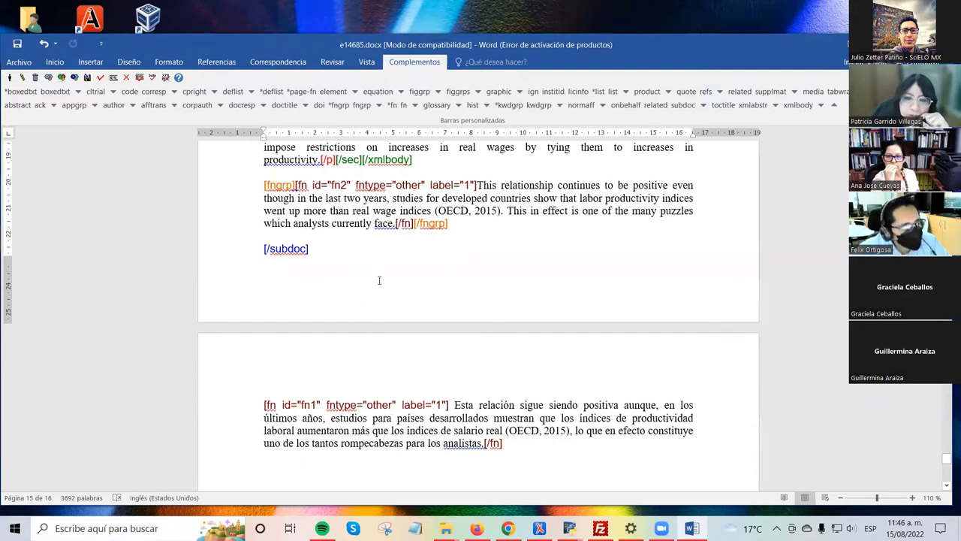
scroll(379, 280, "up", 1)
left_click_drag(272, 220, 449, 256)
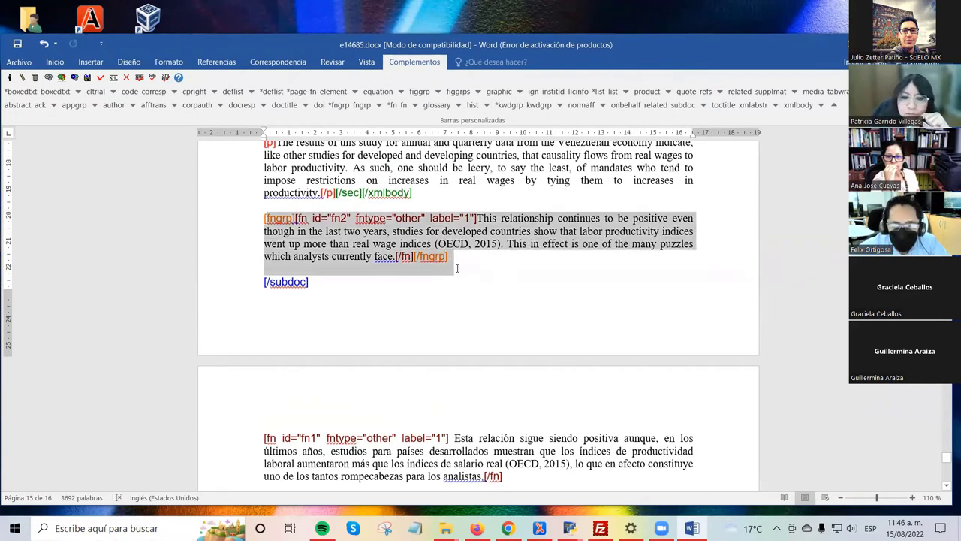
left_click(350, 244)
scroll(361, 247, "down", 2)
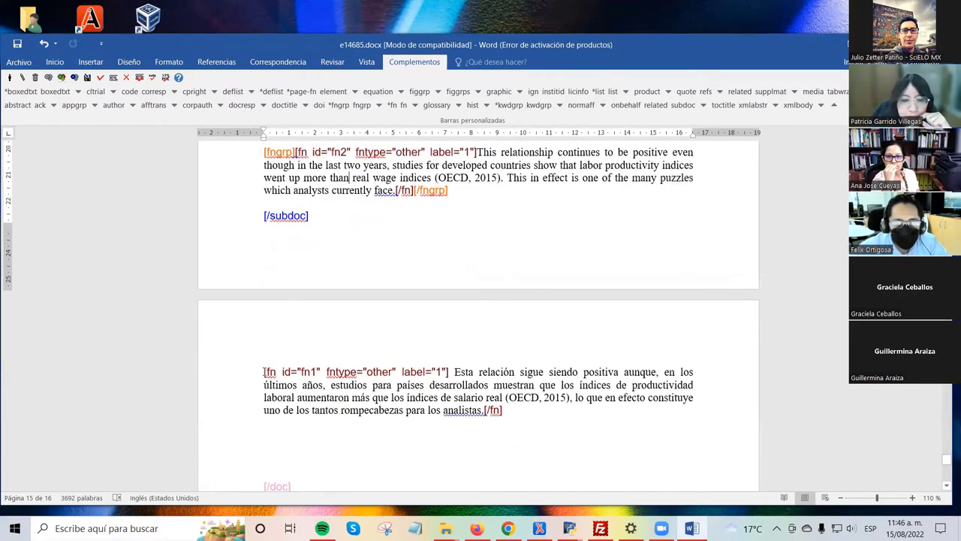
left_click_drag(264, 372, 505, 416)
left_click(415, 447)
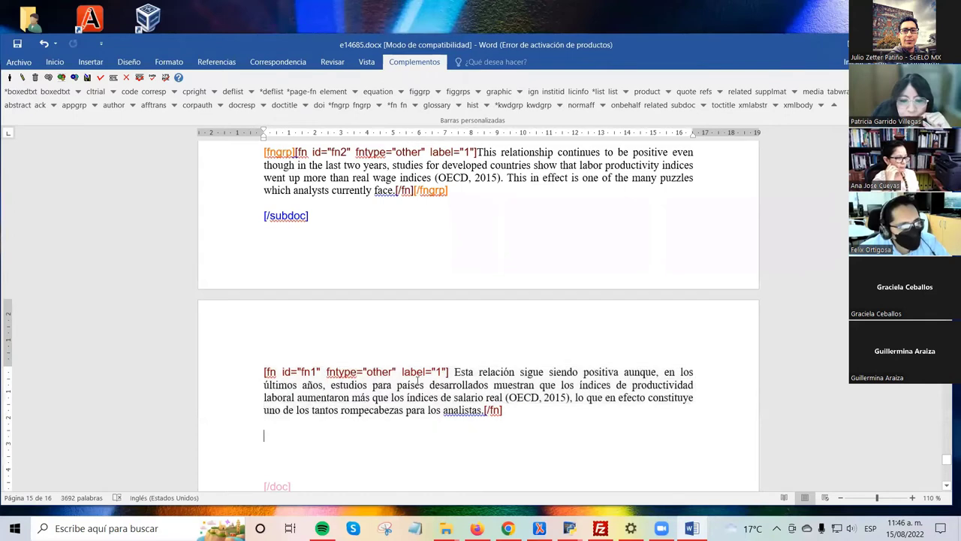
Step: Examine the Spanish fn1 footnote from its opening to its closing fn tag and its position after the closing subdoc tag
scroll(418, 381, "down", 1)
left_click(281, 343)
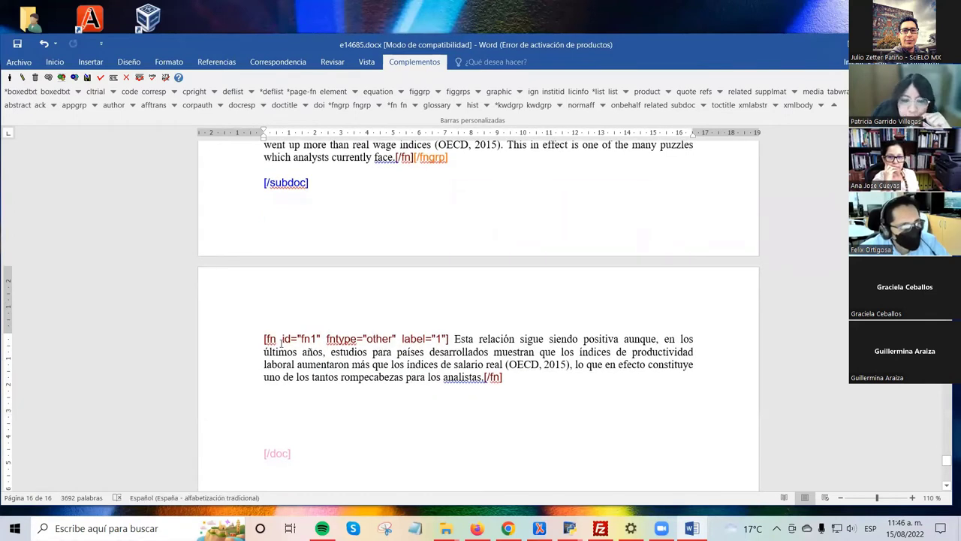
left_click_drag(265, 339, 517, 389)
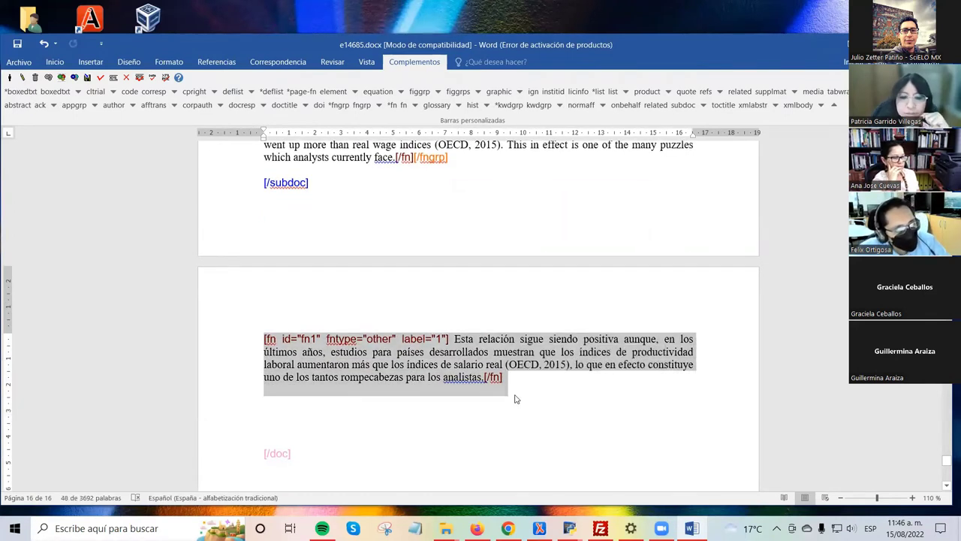
left_click(515, 394)
left_click_drag(321, 184, 263, 184)
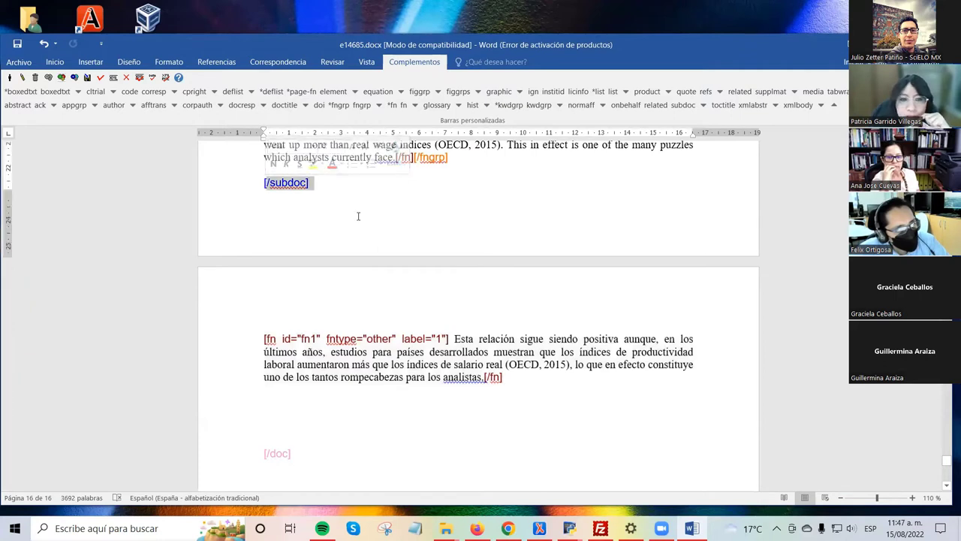
left_click(360, 218)
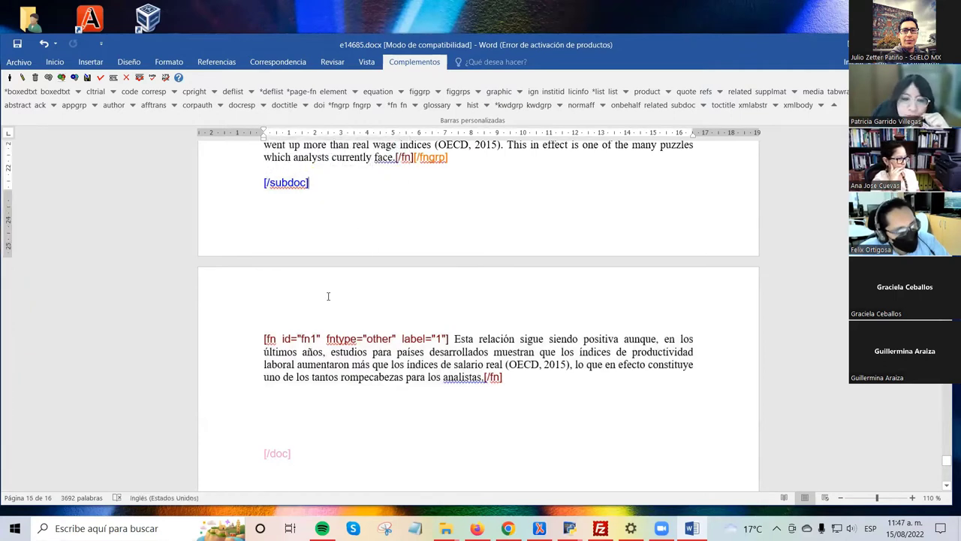
left_click_drag(261, 335, 506, 387)
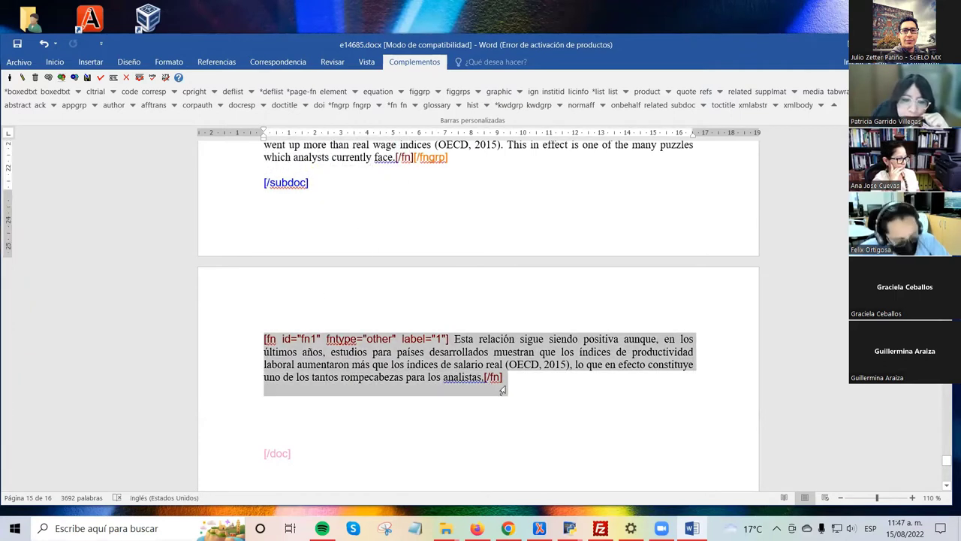
left_click(414, 385)
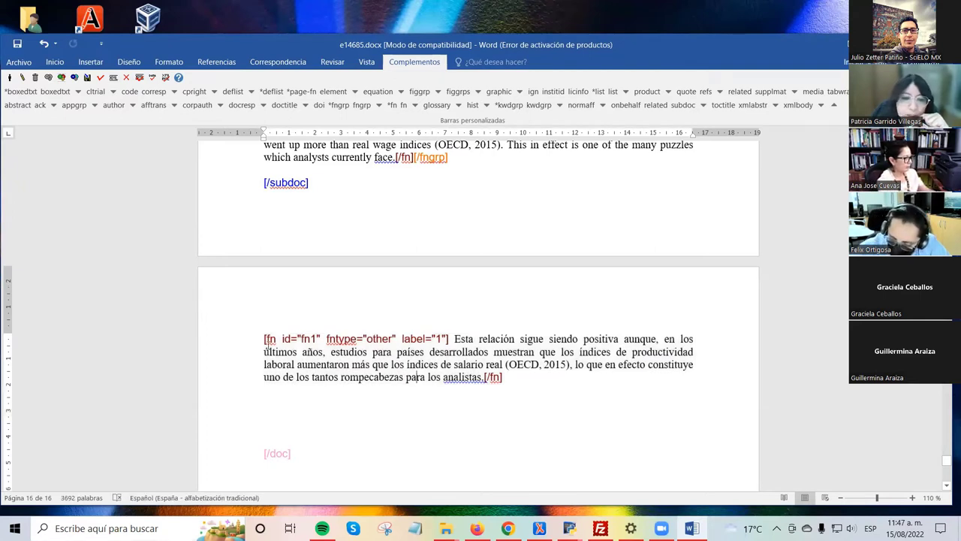
left_click_drag(262, 330, 487, 412)
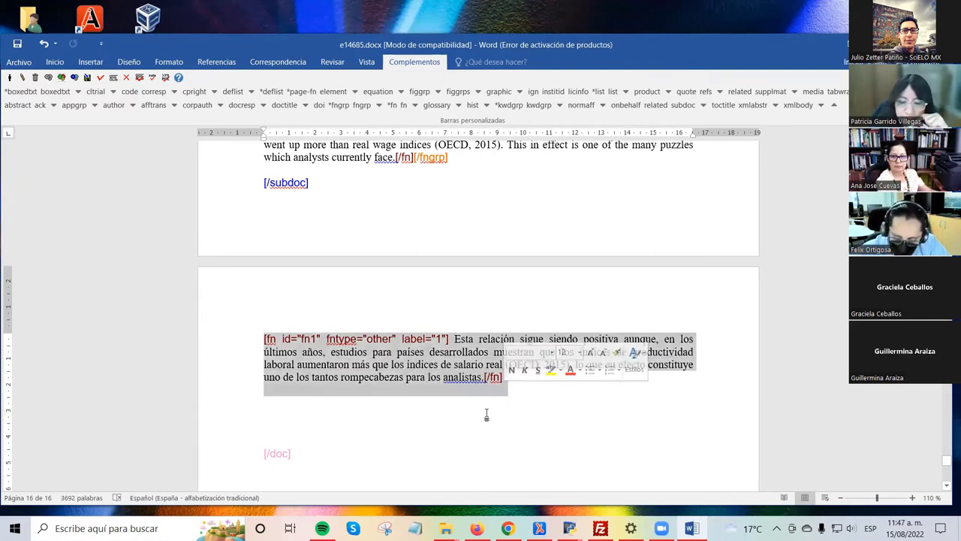
Step: Examine the English fn2 footnote inside the subdoc, checking its enclosing fngrp tags, its fn tag and its text
scroll(390, 317, "up", 3)
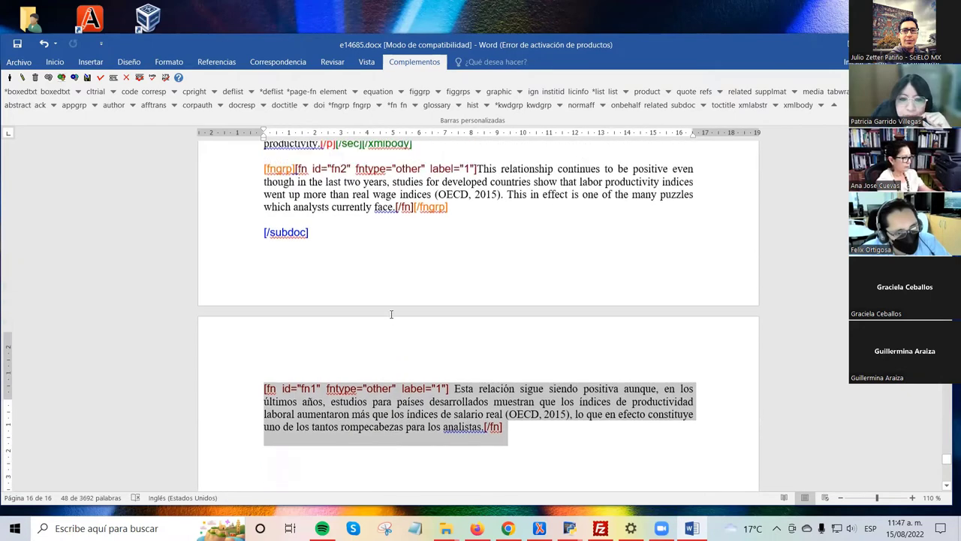
double_click(345, 255)
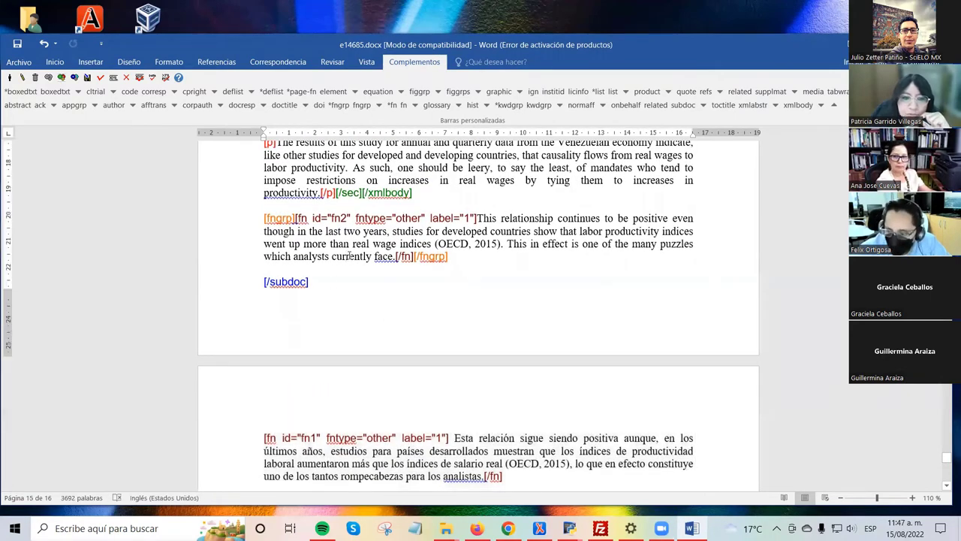
key("End")
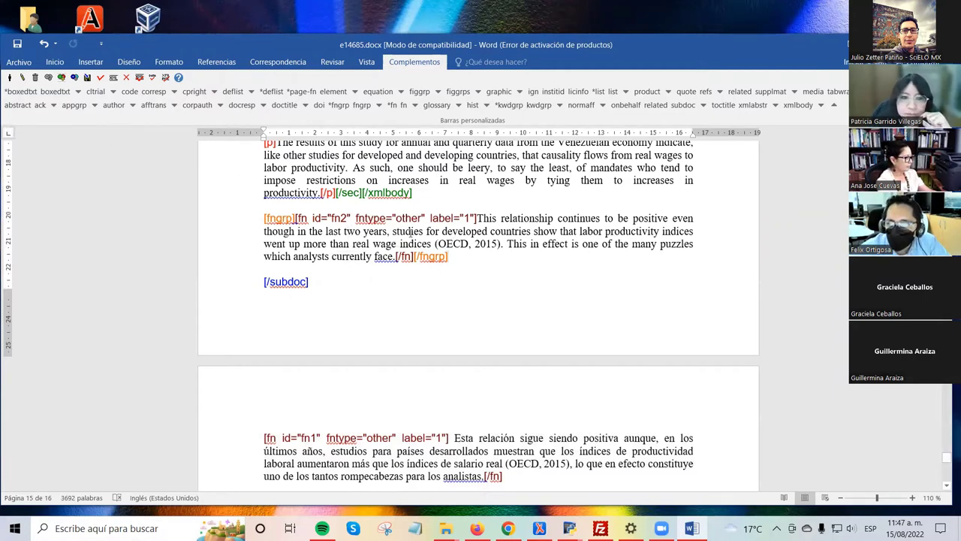
left_click_drag(264, 218, 478, 259)
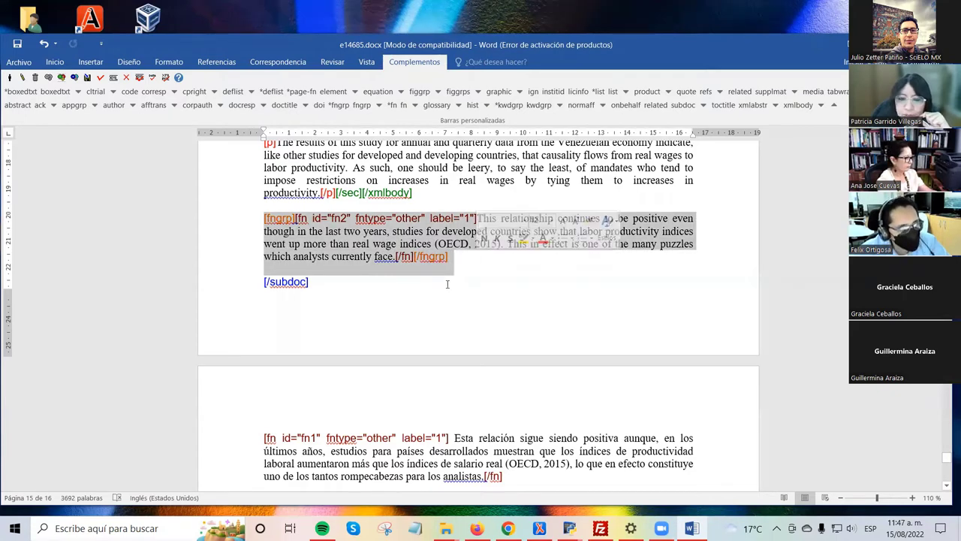
left_click(457, 285)
left_click_drag(478, 217, 504, 244)
left_click(346, 232)
double_click(280, 218)
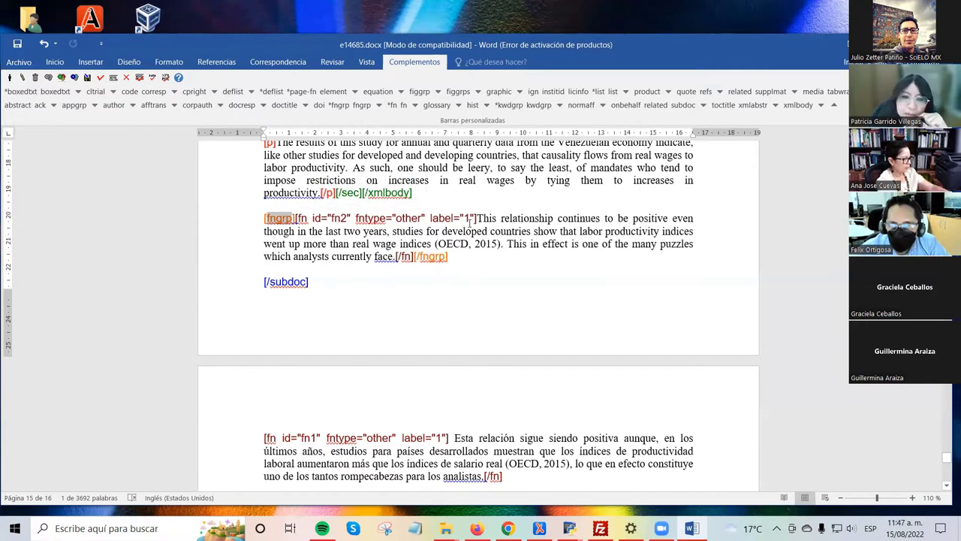
left_click(429, 231)
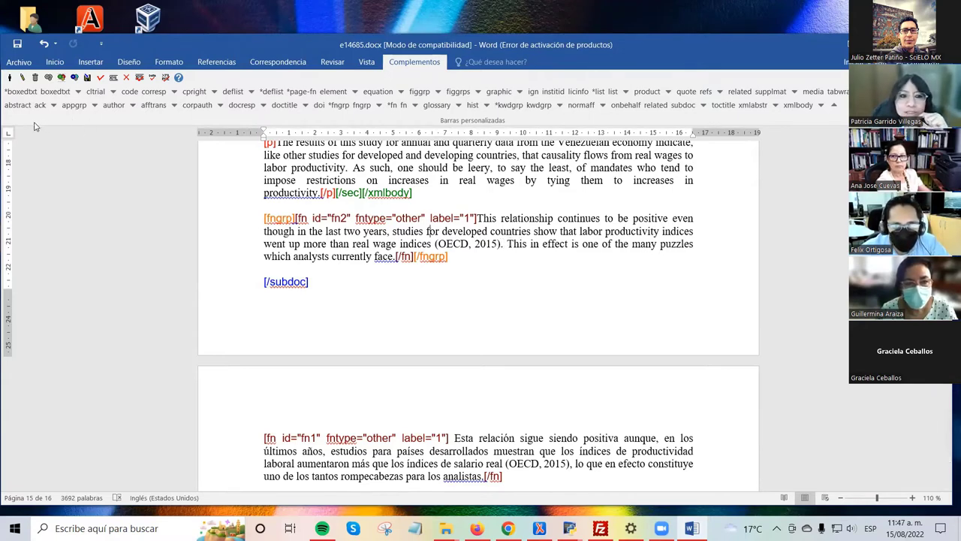
double_click(343, 244)
left_click(345, 247)
Step: Set the label of the fn2 footnote cross-reference in the English Introduction's first paragraph to 1
scroll(353, 248, "up", 5)
scroll(357, 250, "up", 3)
scroll(357, 252, "up", 6)
scroll(358, 250, "up", 10)
scroll(358, 252, "up", 15)
scroll(360, 254, "up", 15)
scroll(390, 281, "up", 15)
scroll(389, 281, "up", 15)
scroll(389, 281, "up", 5)
scroll(360, 286, "down", 2)
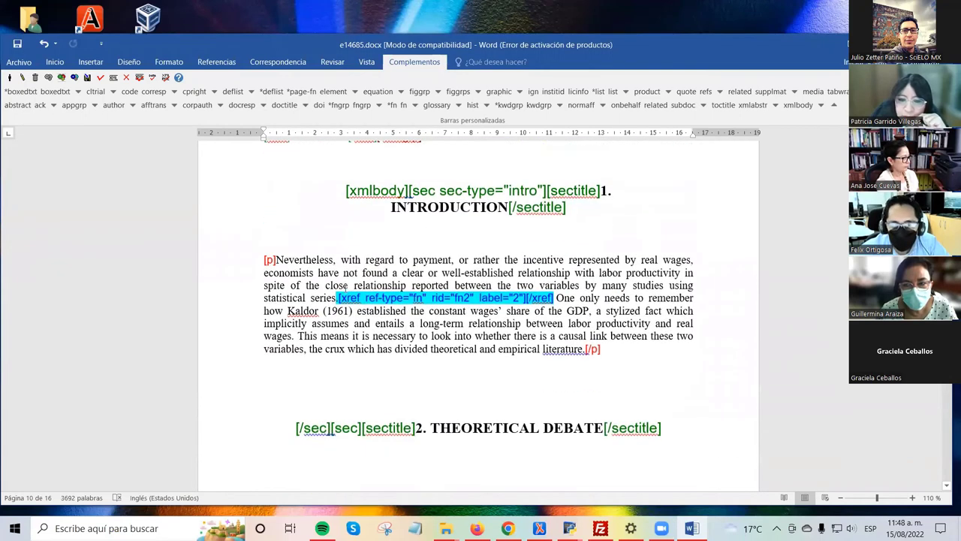
scroll(338, 262, "down", 1)
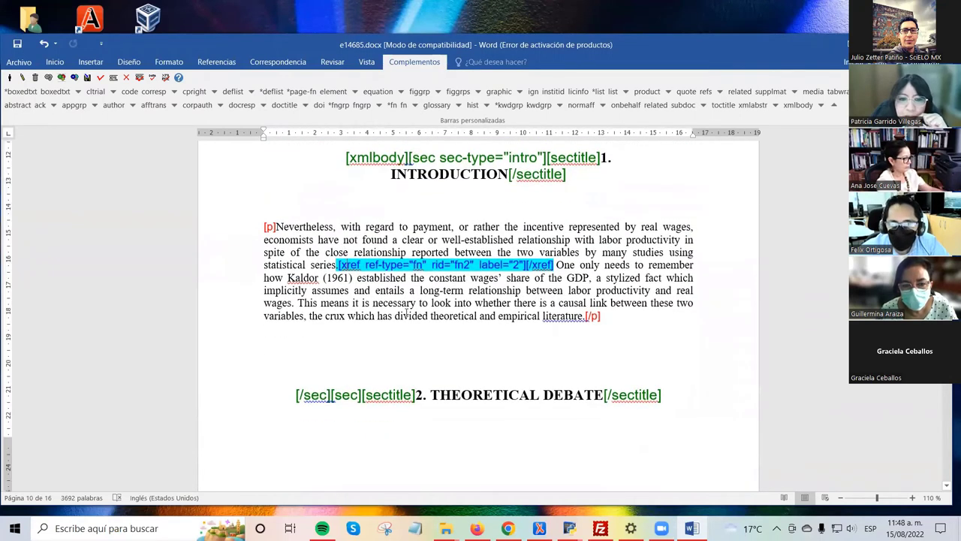
left_click_drag(453, 265, 473, 265)
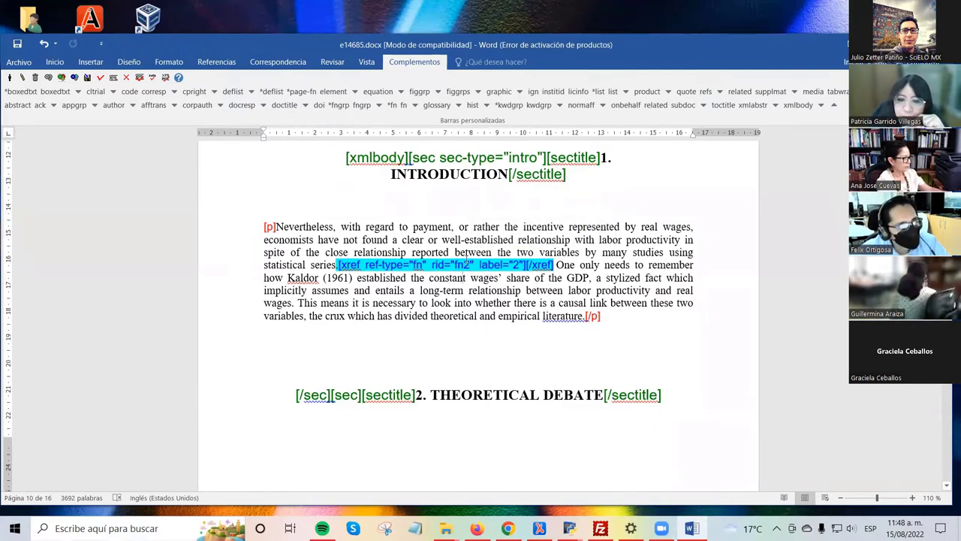
left_click_drag(455, 264, 471, 264)
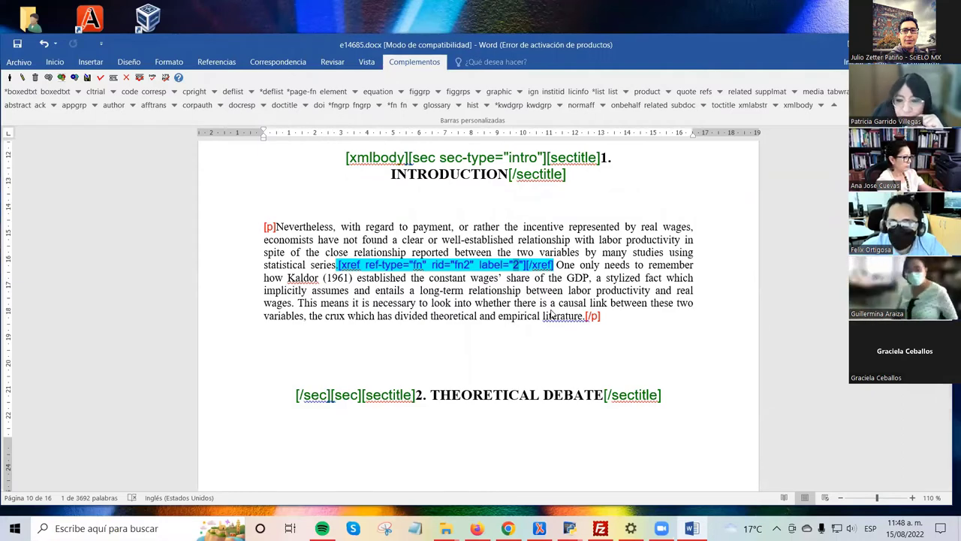
key("ctrl+z")
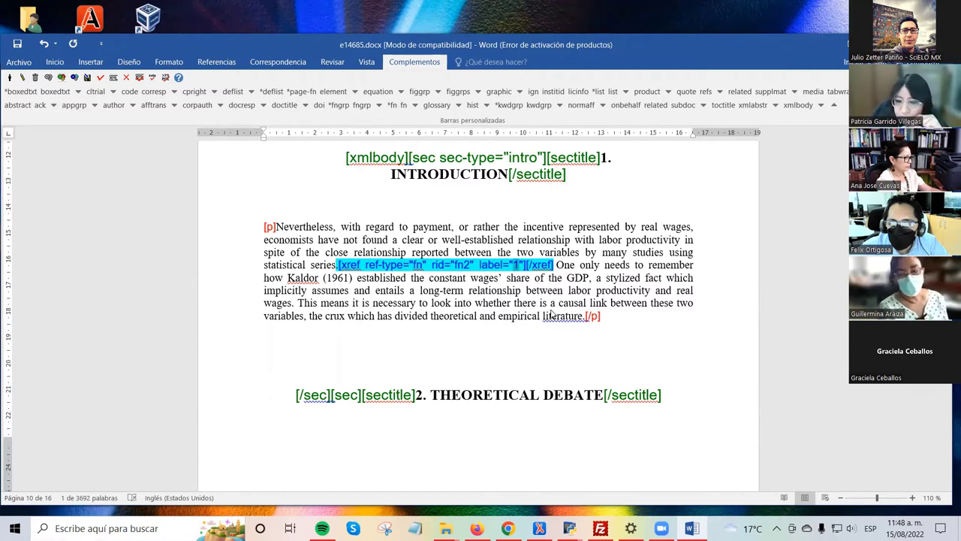
key("Up")
key("Up")
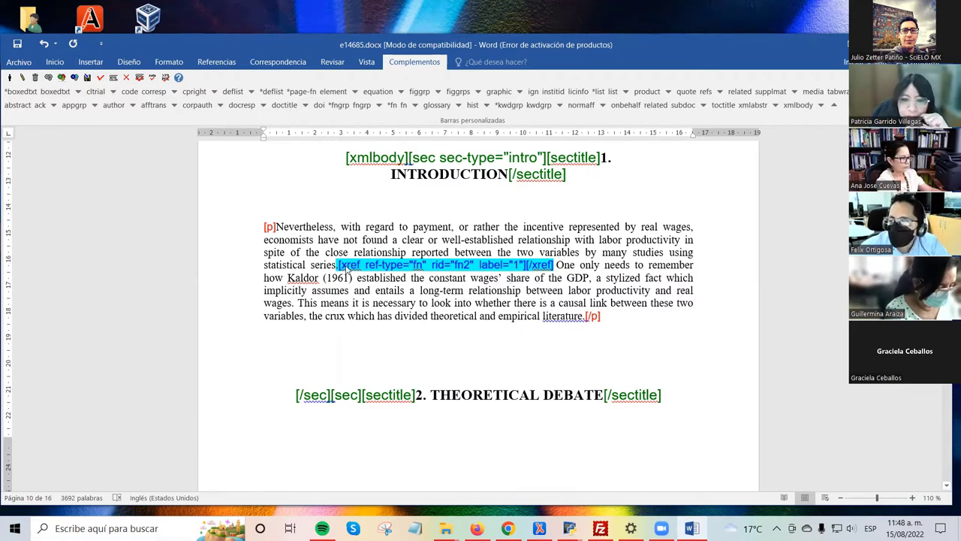
Step: Open the attributes of the English xref tag to check its label, and close them without changing anything
double_click(515, 267)
left_click(518, 274)
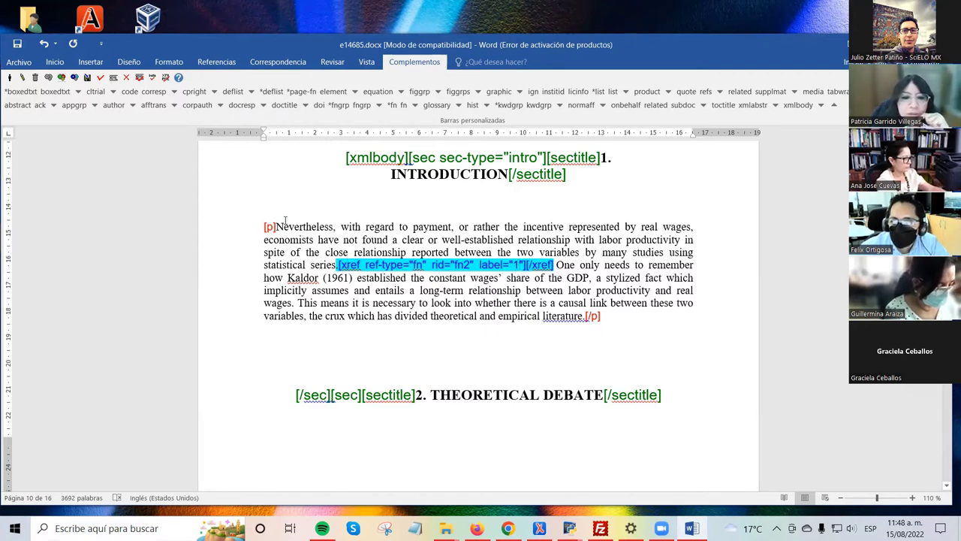
left_click(23, 78)
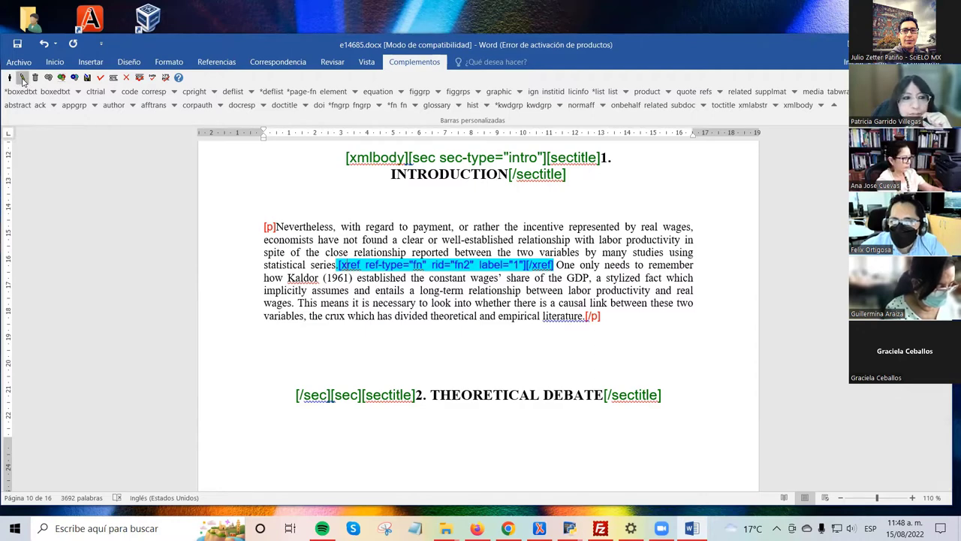
left_click(364, 332)
left_click_drag(355, 336, 304, 339)
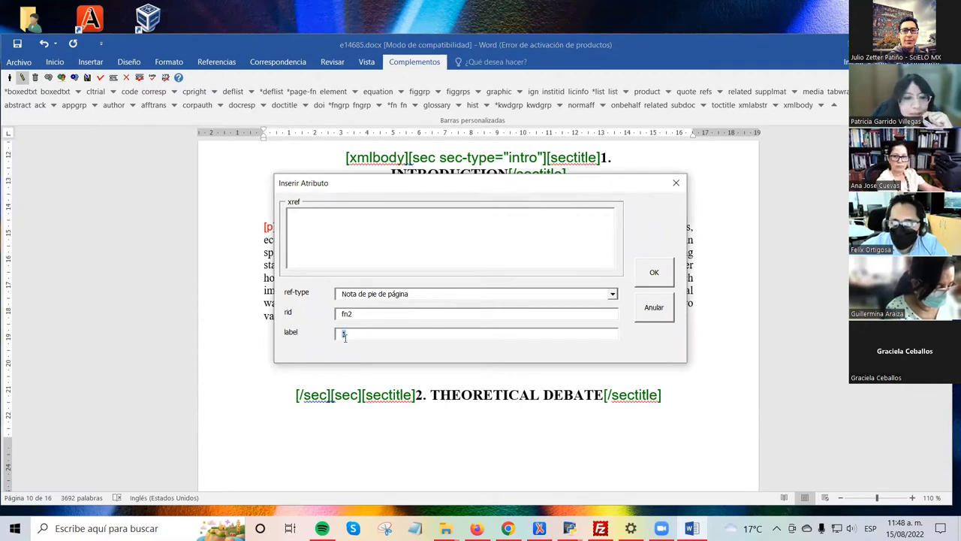
left_click(676, 182)
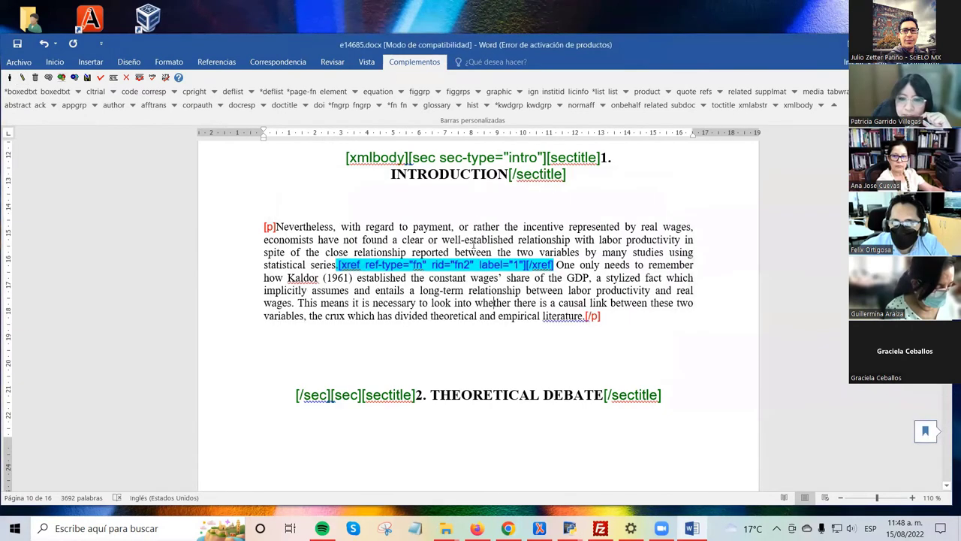
Step: Inspect the rid and label attributes of the footnote xref tag in the English Introduction
scroll(489, 231, "down", 1)
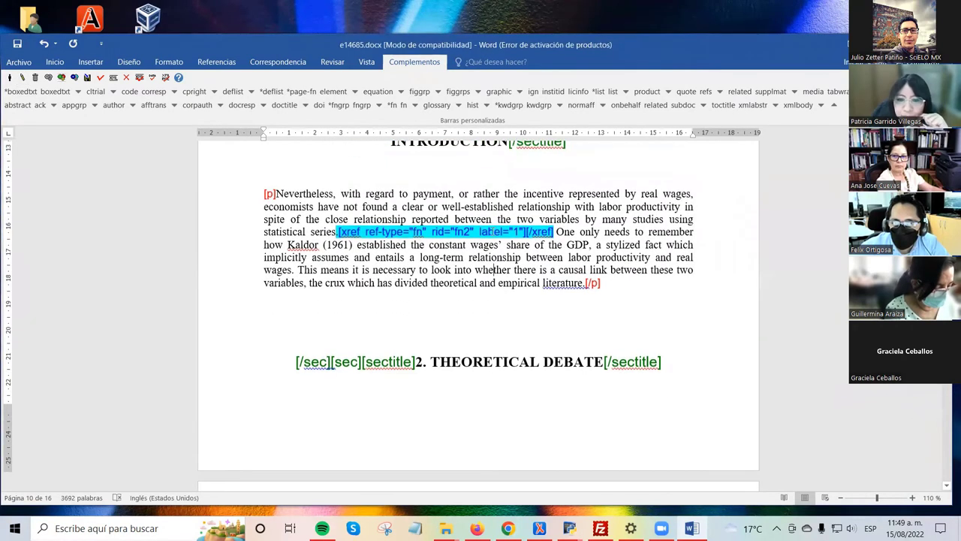
double_click(456, 232)
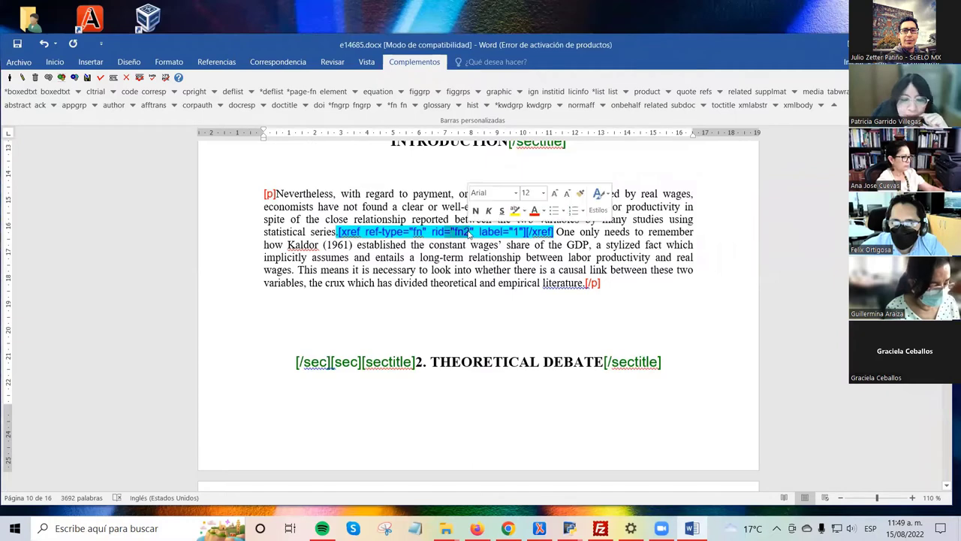
left_click(524, 233)
double_click(518, 232)
left_click(518, 233)
double_click(516, 232)
left_click(530, 244)
double_click(517, 232)
left_click(518, 248)
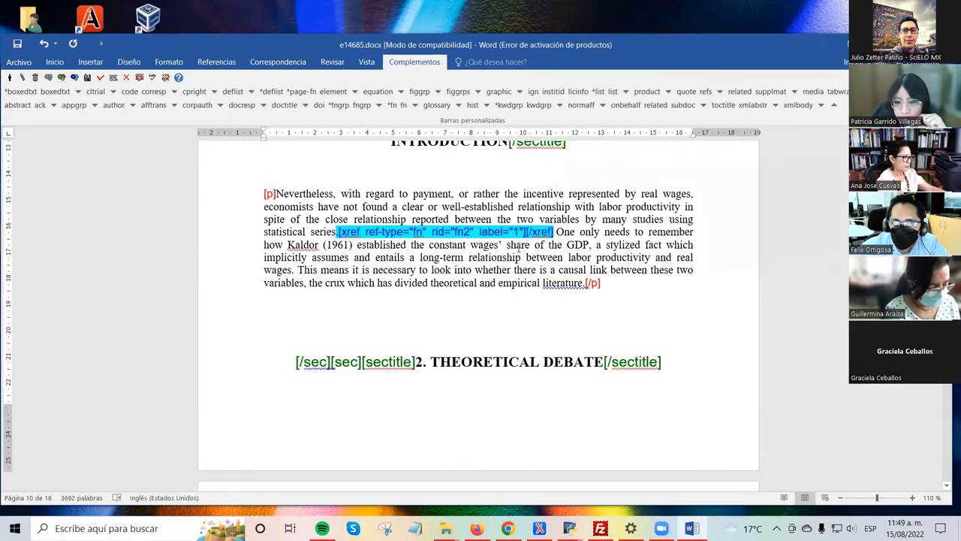
Step: Compare the fngrp tagging of the English footnote before the closing subdoc tag with the Spanish fn1 footnote before the closing doc tag
scroll(518, 248, "down", 10)
scroll(515, 252, "up", 6)
scroll(514, 252, "up", 8)
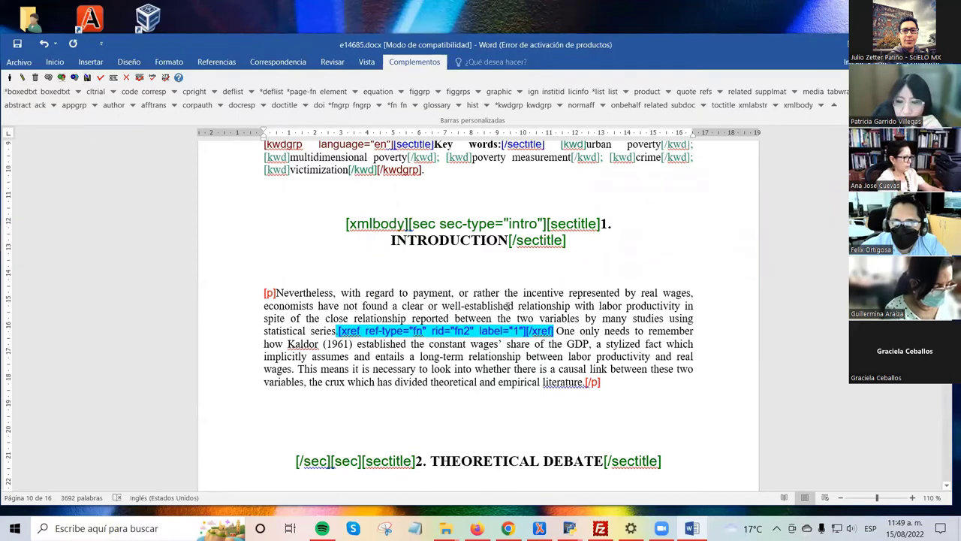
key("ctrl+End")
scroll(428, 206, "down", 2)
scroll(425, 203, "up", 4)
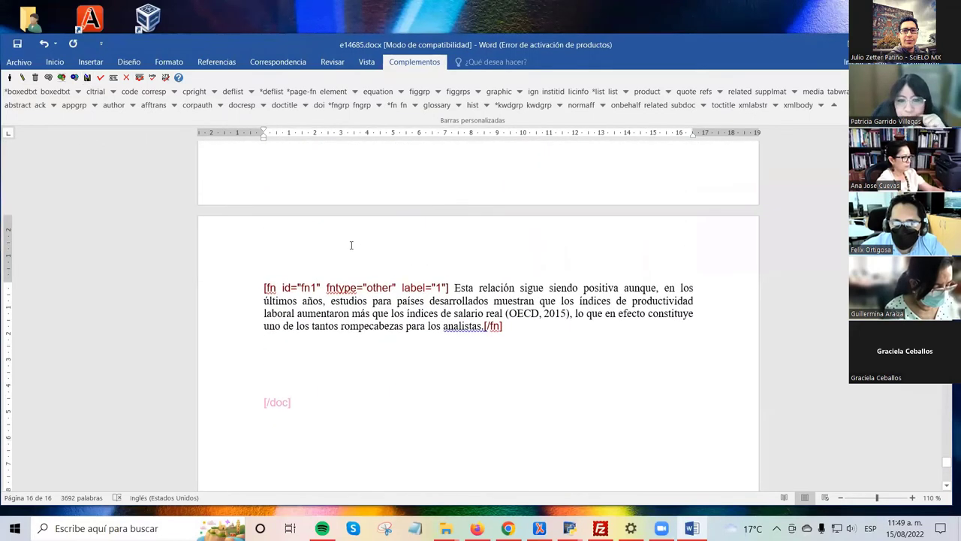
scroll(358, 241, "up", 2)
scroll(359, 241, "down", 2)
scroll(349, 225, "up", 4)
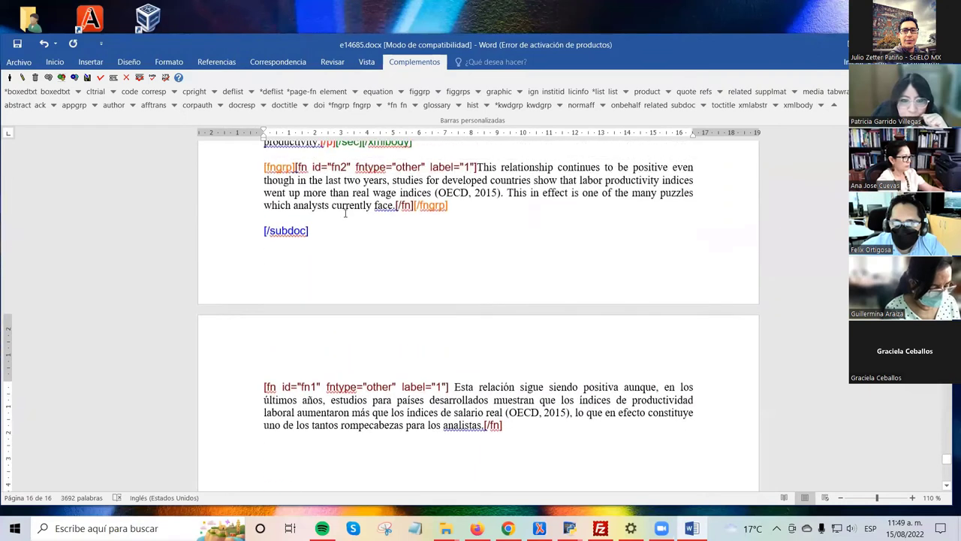
double_click(276, 168)
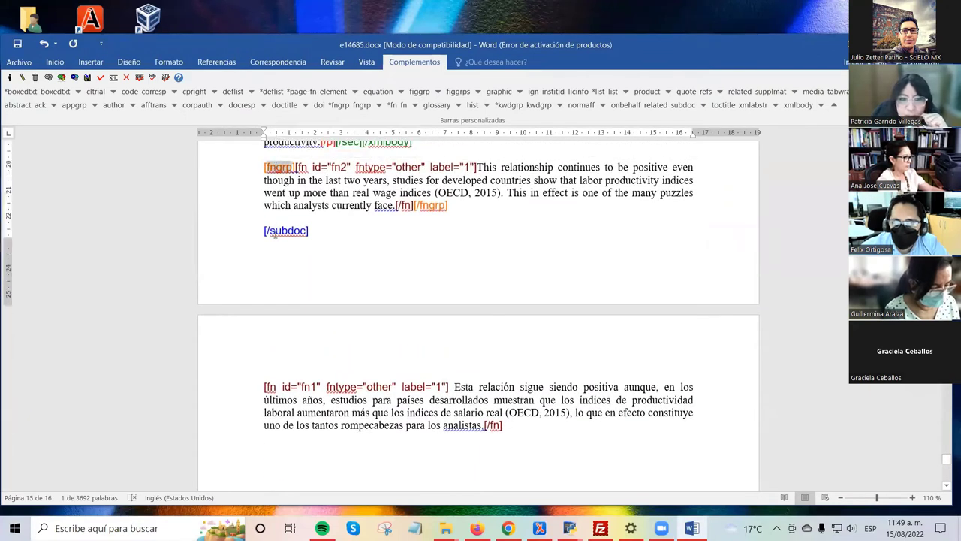
left_click(308, 203)
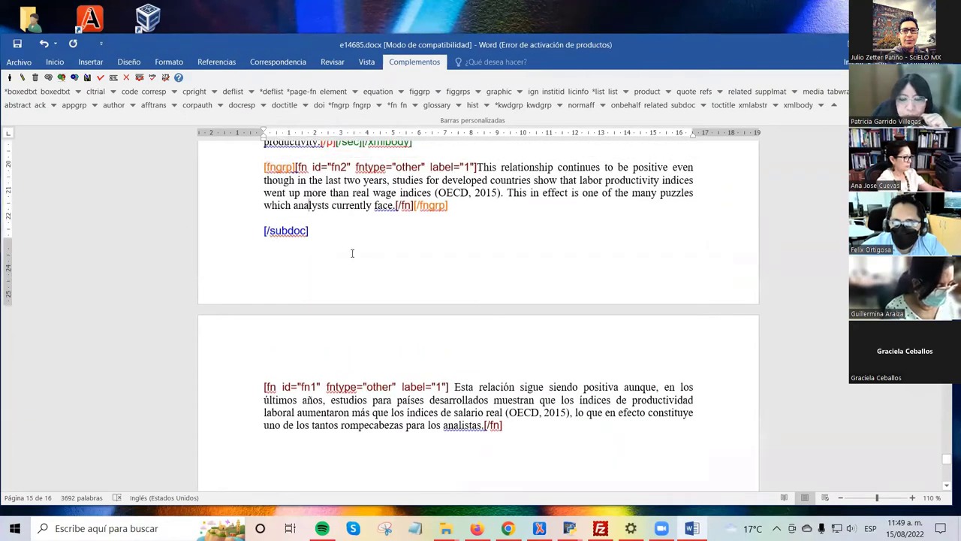
scroll(352, 300, "down", 1)
scroll(282, 333, "down", 1)
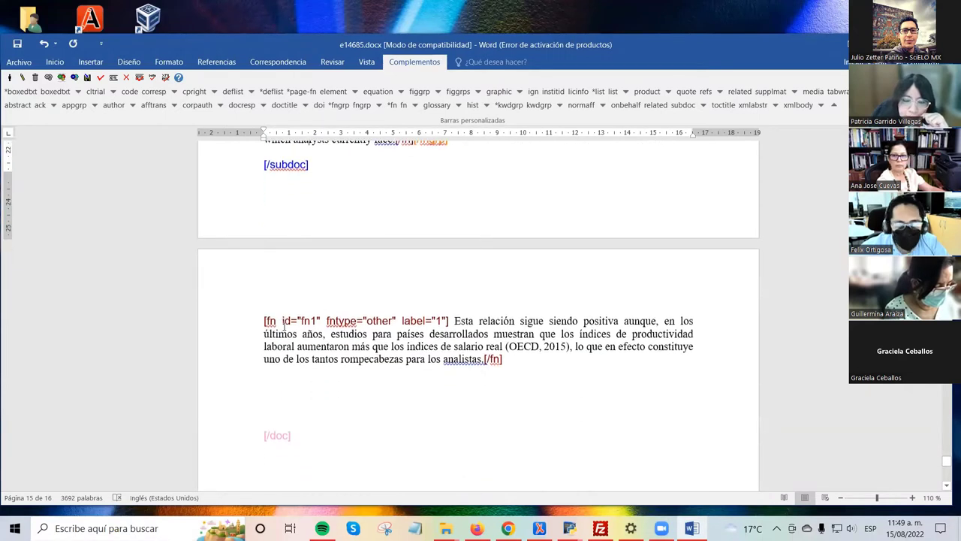
scroll(343, 275, "down", 1)
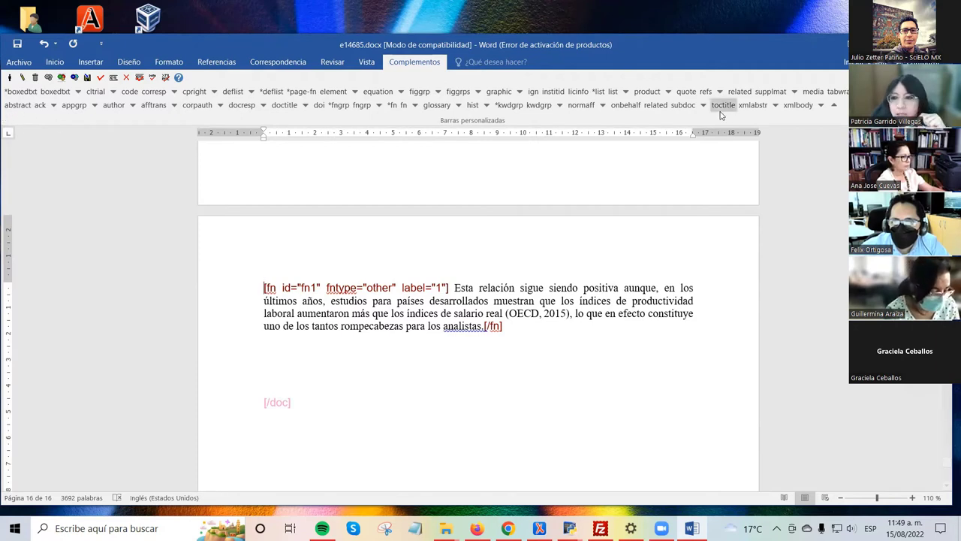
Step: Group the Spanish fn1 footnote before the closing doc tag inside an fngrp element
left_click(835, 109)
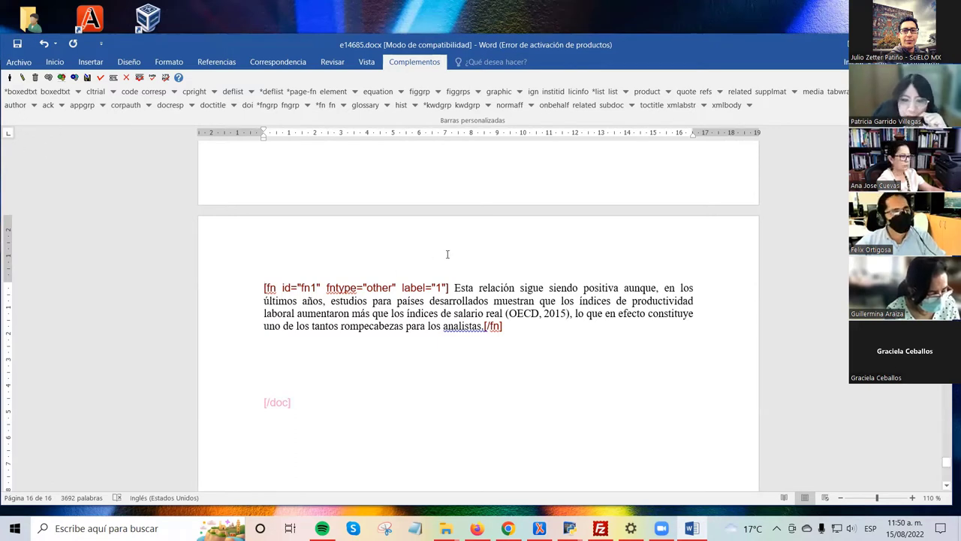
key("shift+Down")
key("shift+Down")
key("shift+Down")
key("shift+Down")
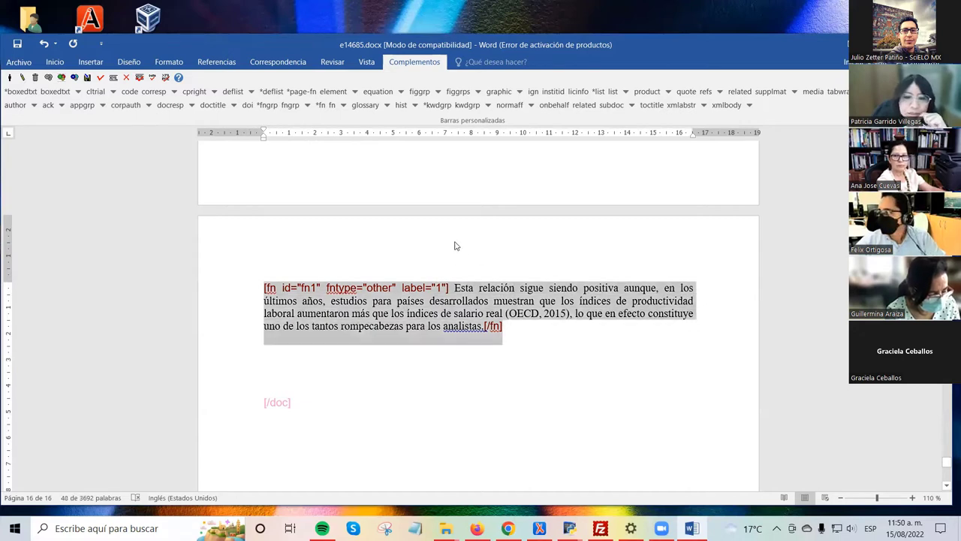
left_click(367, 304)
left_click_drag(262, 288, 505, 325)
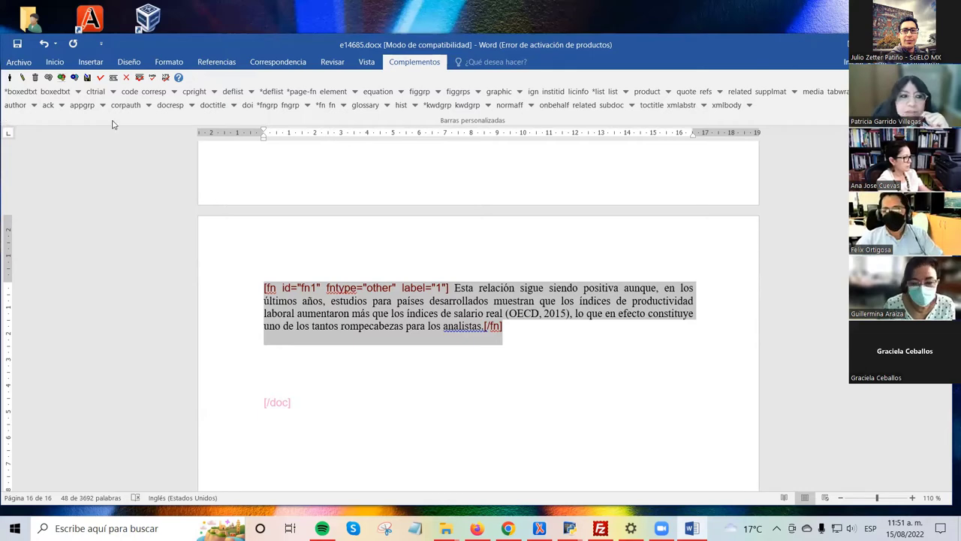
left_click(291, 105)
left_click(450, 319)
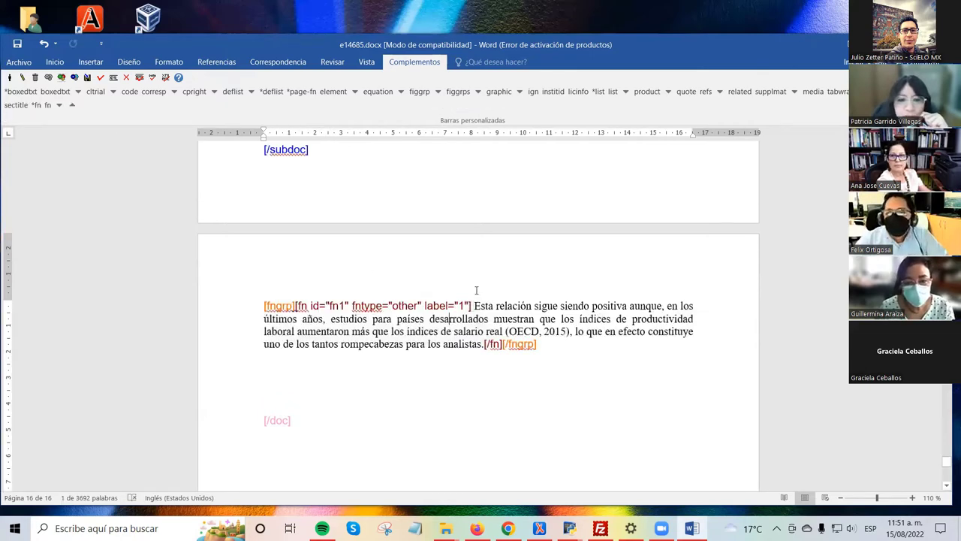
Step: Examine the fngrp and fn opening tags of the Spanish footnote, including the id, fntype and label attributes
scroll(451, 301, "down", 2)
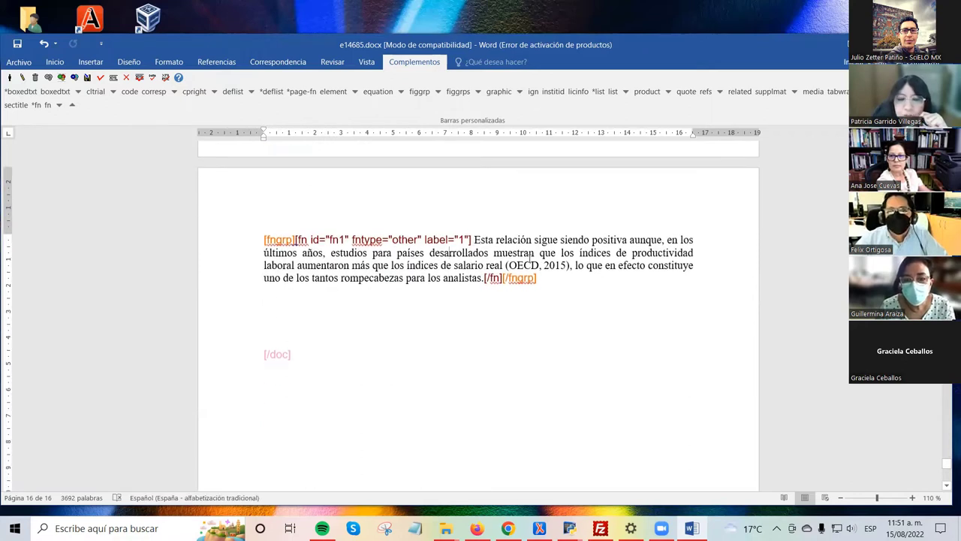
left_click_drag(262, 241, 473, 241)
left_click(346, 265)
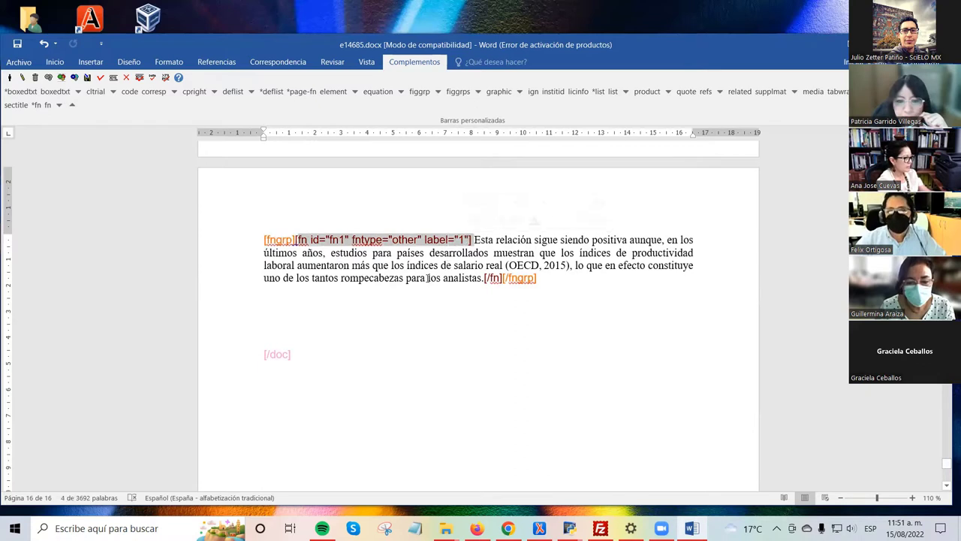
left_click(428, 278)
left_click_drag(327, 240, 472, 240)
left_click(444, 241)
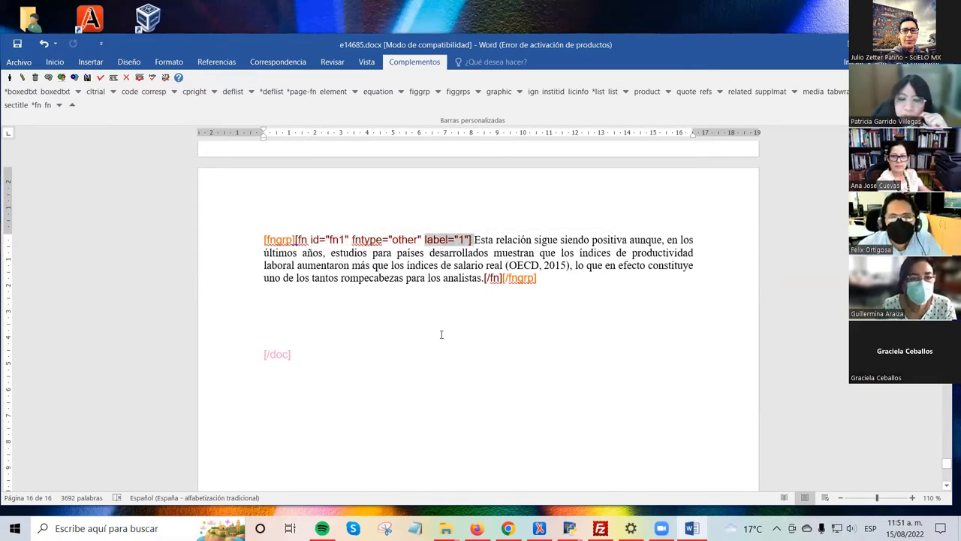
left_click(474, 306)
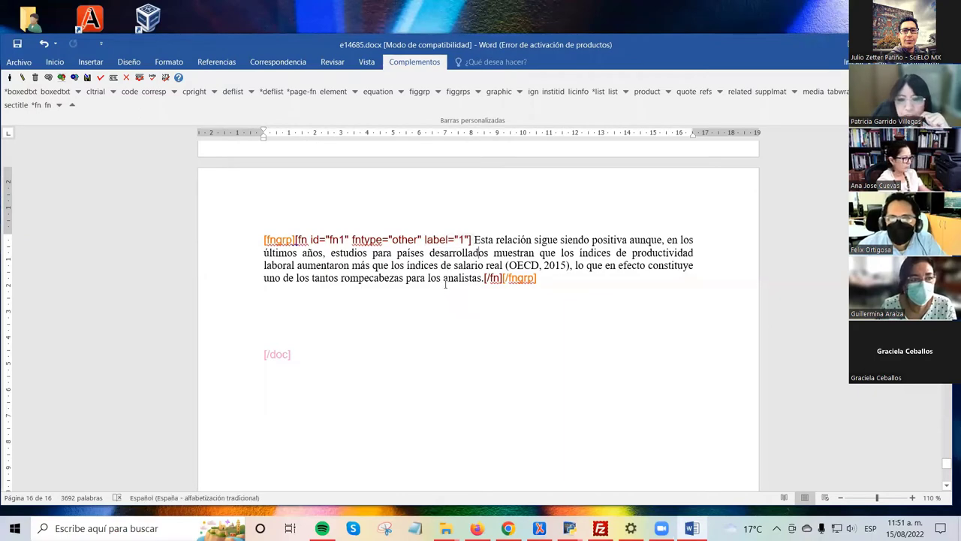
scroll(499, 274, "up", 1)
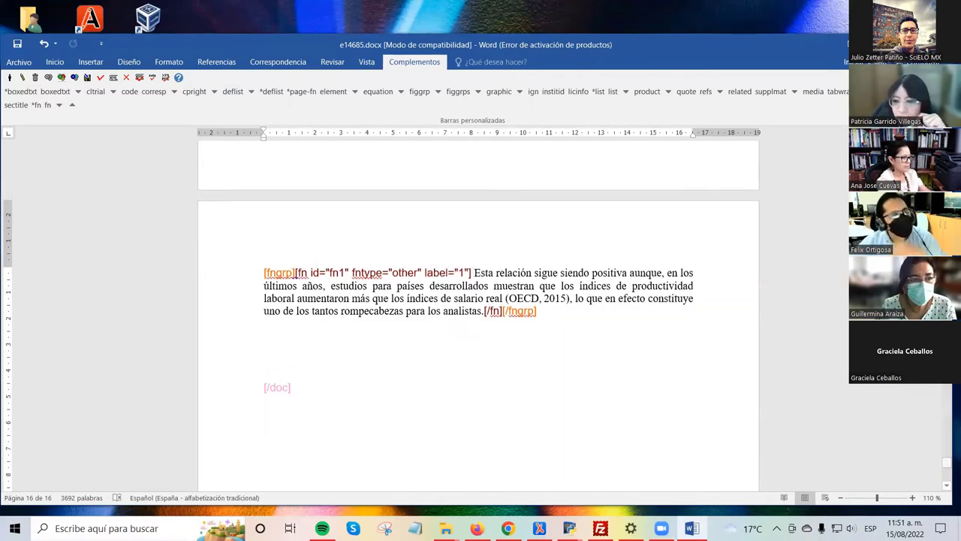
Step: Inspect the rid and label attributes of the footnote xref in the Spanish Introduction's second paragraph
left_click_drag(946, 463, 946, 451)
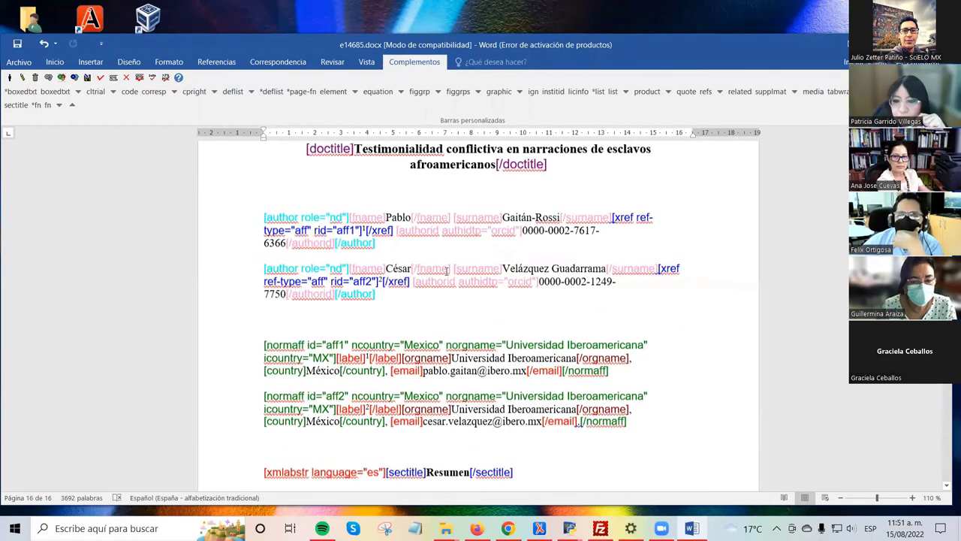
scroll(447, 272, "down", 15)
scroll(449, 275, "down", 10)
scroll(449, 274, "up", 4)
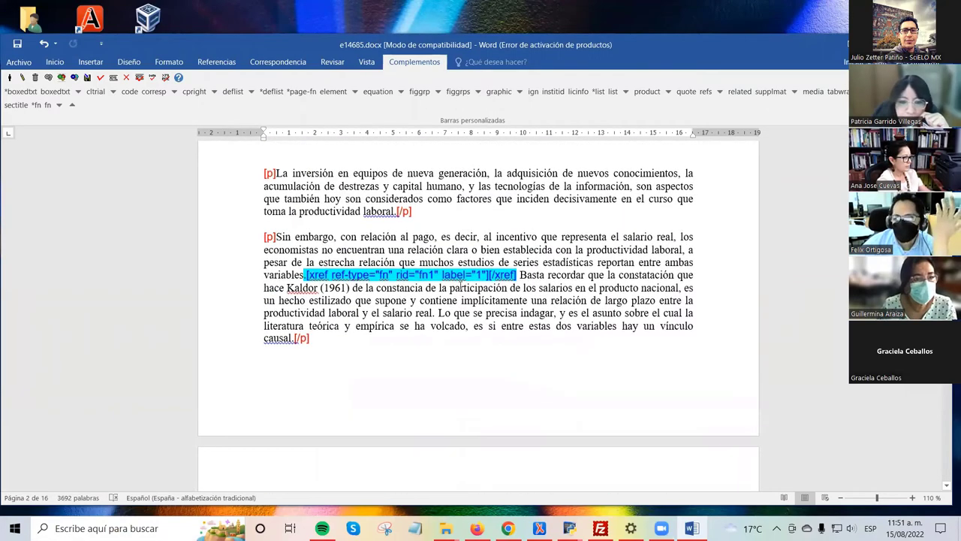
left_click_drag(461, 285, 518, 276)
left_click(523, 319)
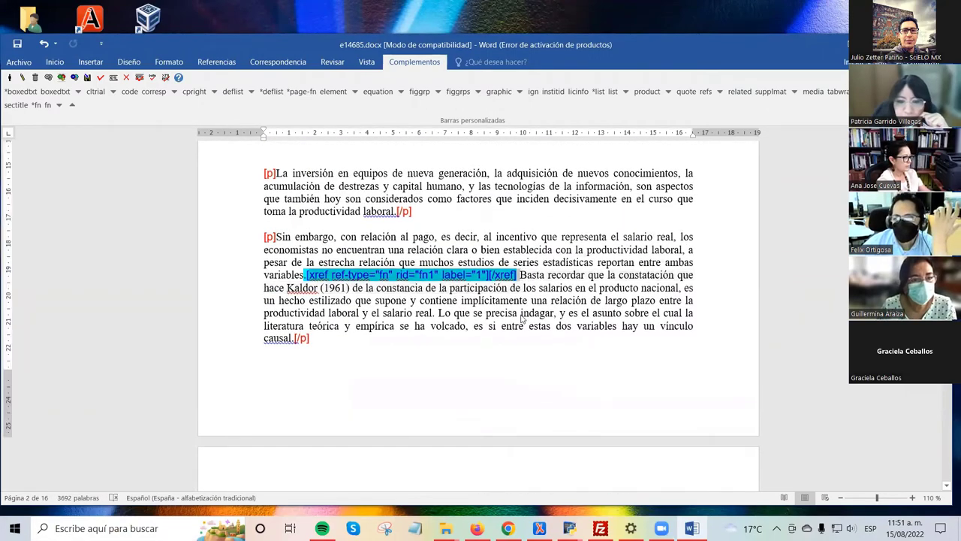
double_click(444, 282)
left_click(460, 280)
double_click(479, 275)
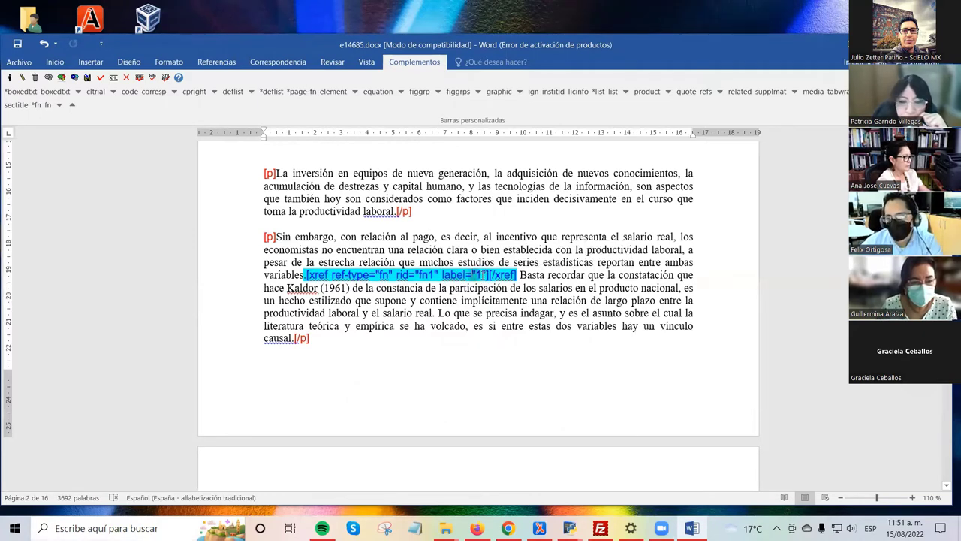
left_click(483, 286)
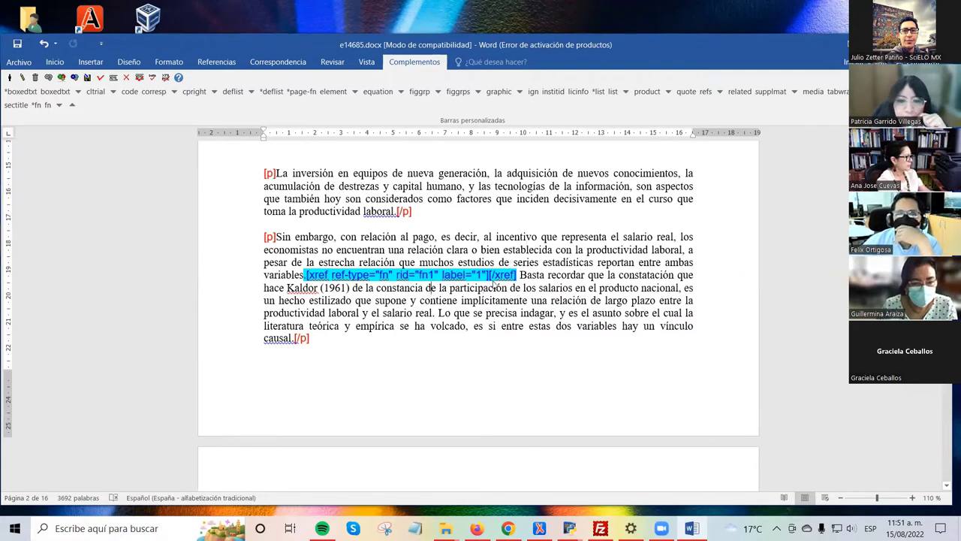
scroll(494, 282, "down", 7)
scroll(496, 288, "up", 7)
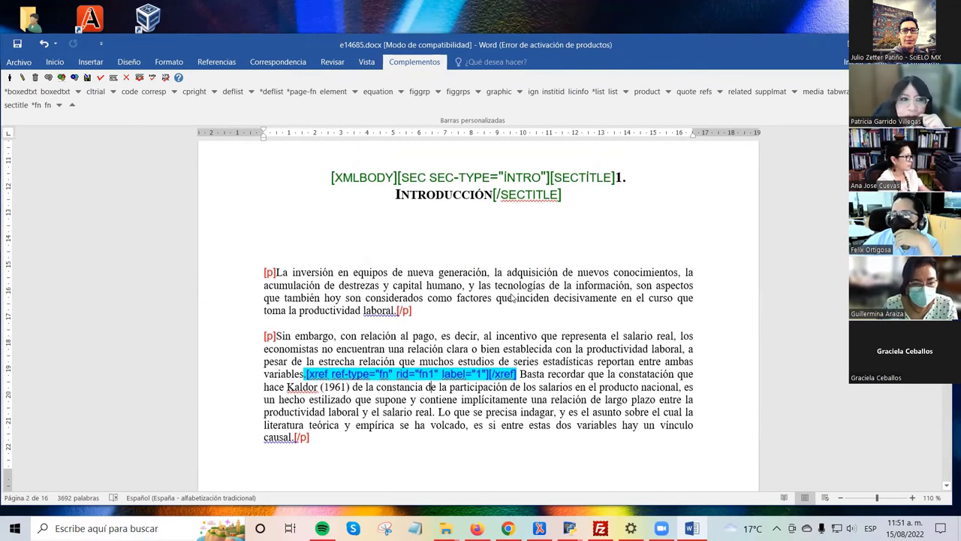
Step: Review the tagging of the Debate teórico section, the article dates, the Spanish keywords and the Resumen
scroll(603, 271, "down", 10)
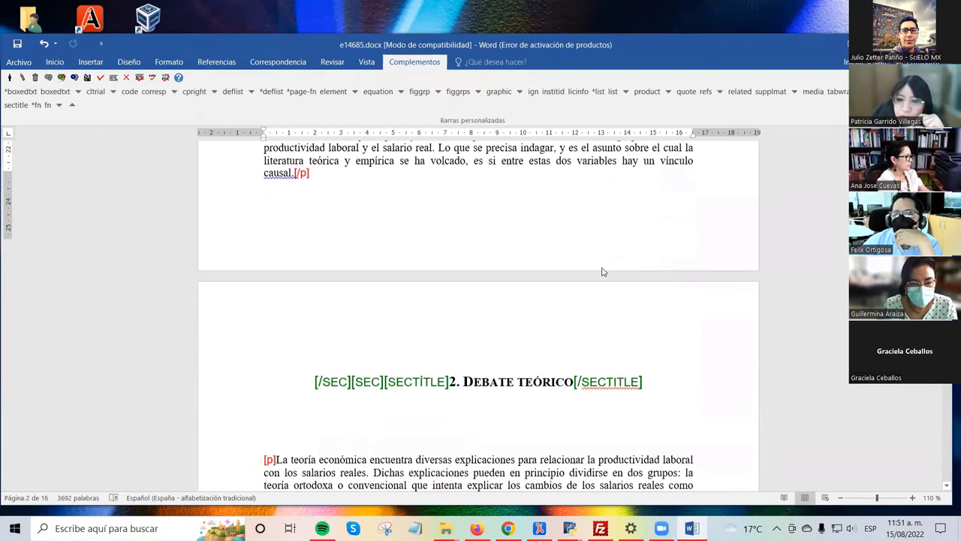
scroll(599, 271, "down", 10)
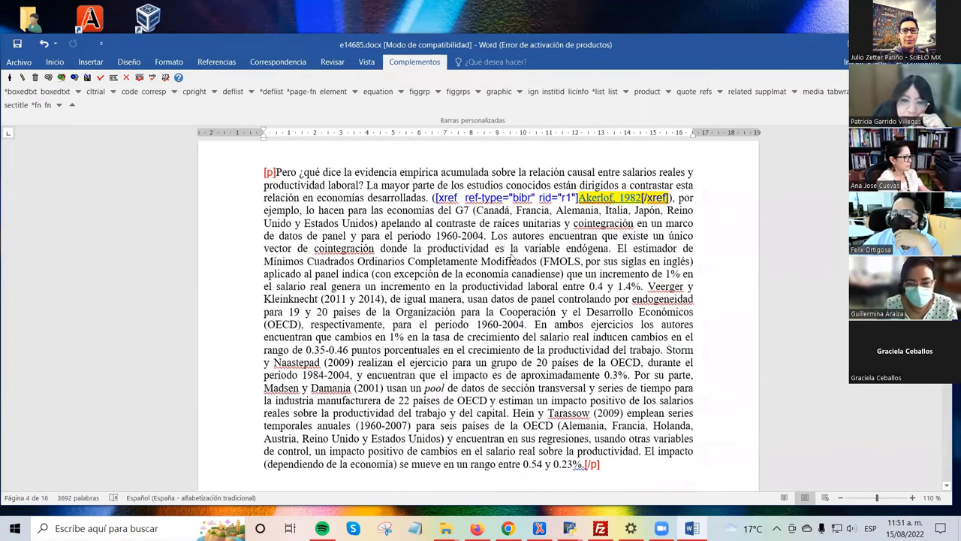
scroll(515, 285, "up", 10)
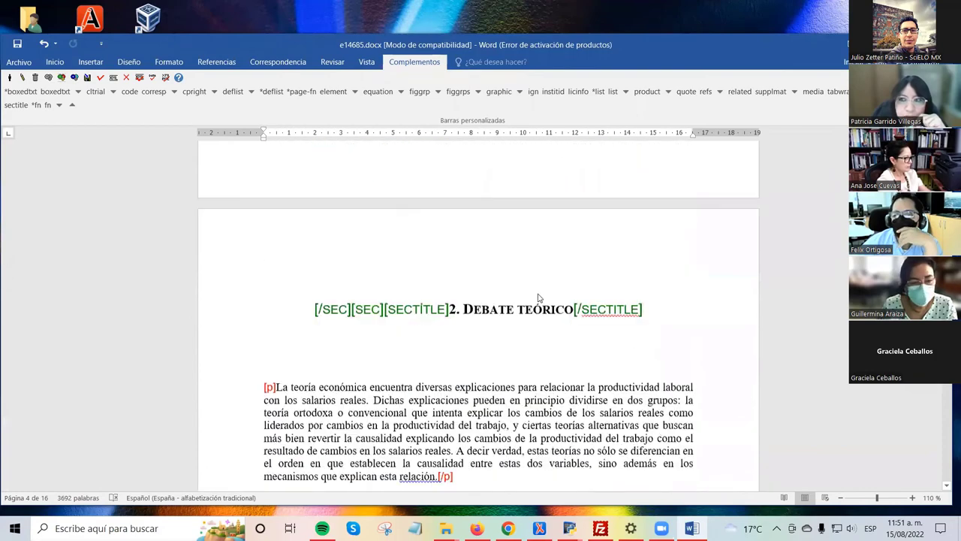
scroll(544, 302, "up", 8)
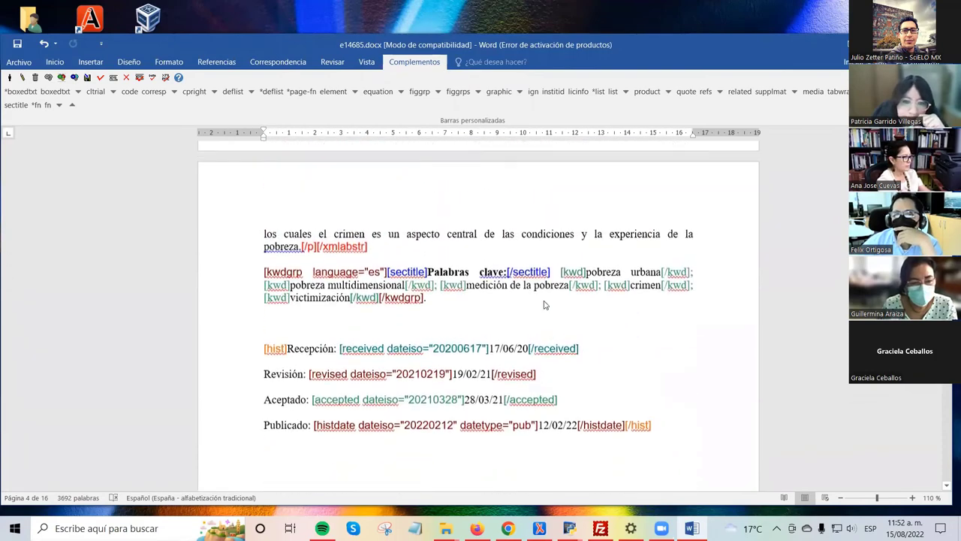
scroll(544, 306, "up", 6)
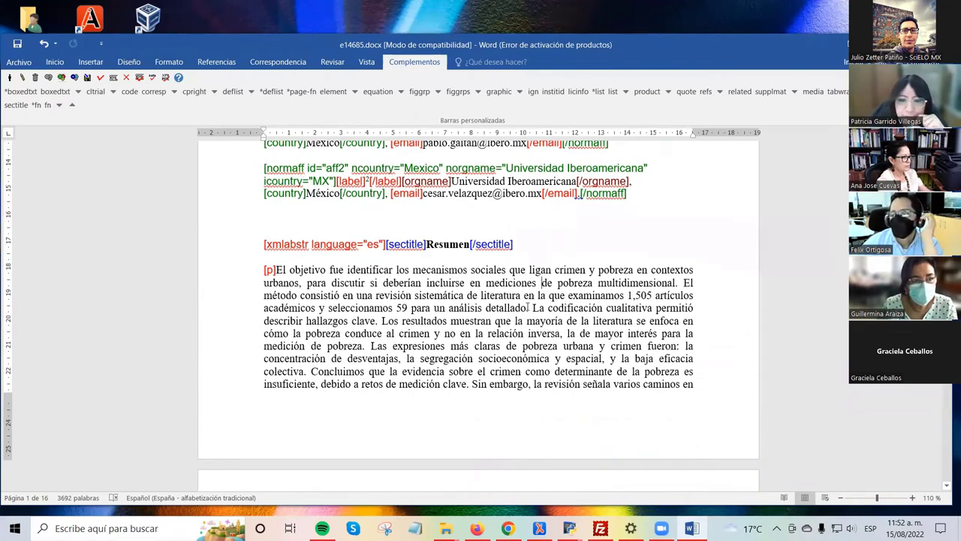
scroll(537, 271, "up", 8)
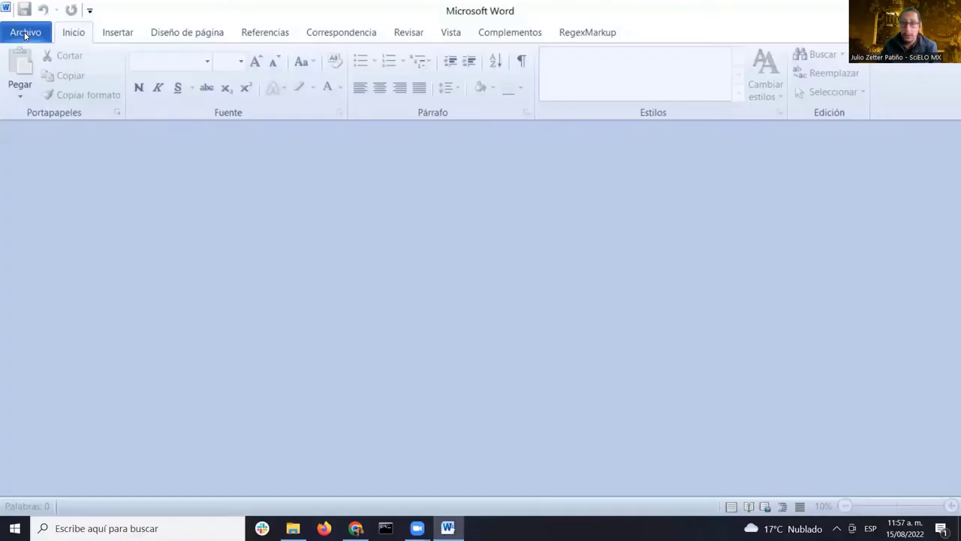
Step: Open e14538.docx from the scielo_markup folder under markup_xml
left_click(21, 33)
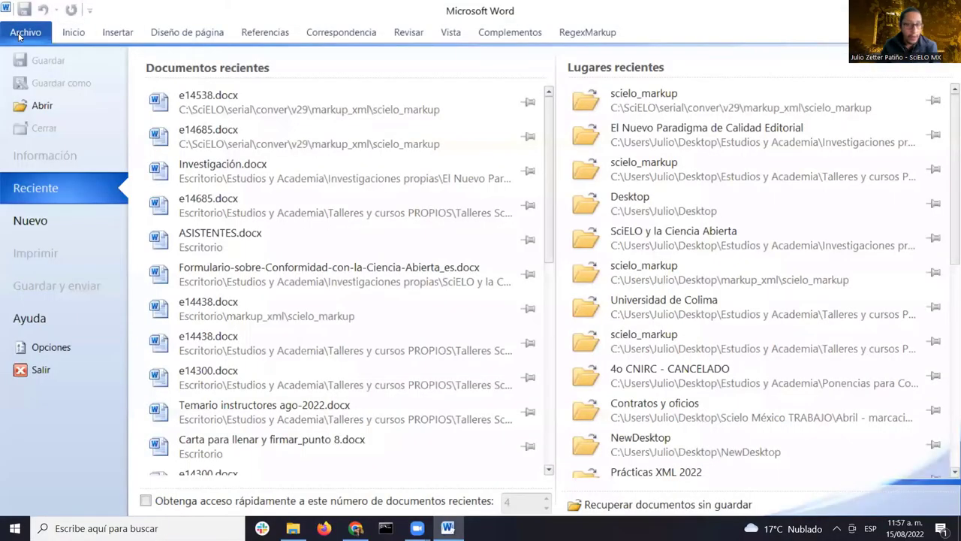
left_click(732, 105)
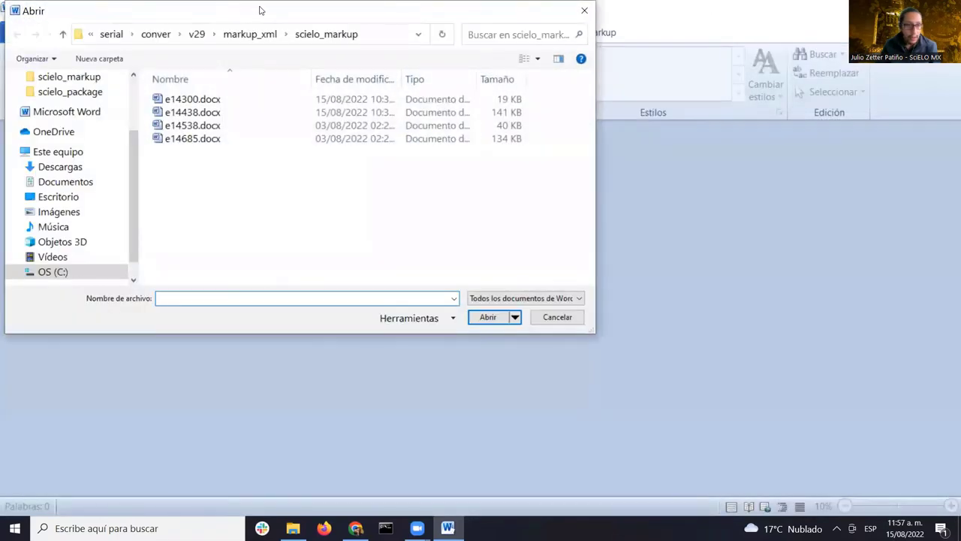
left_click_drag(260, 11, 467, 67)
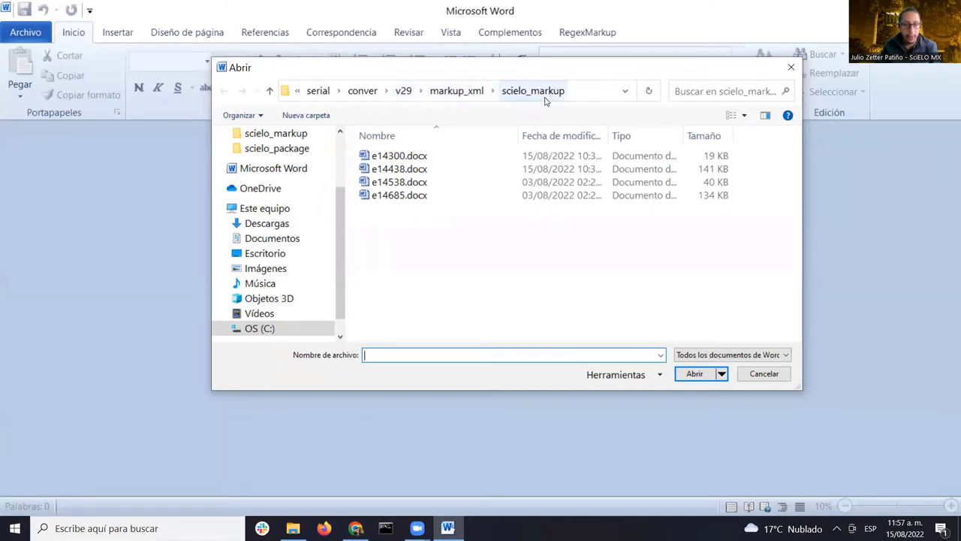
double_click(402, 182)
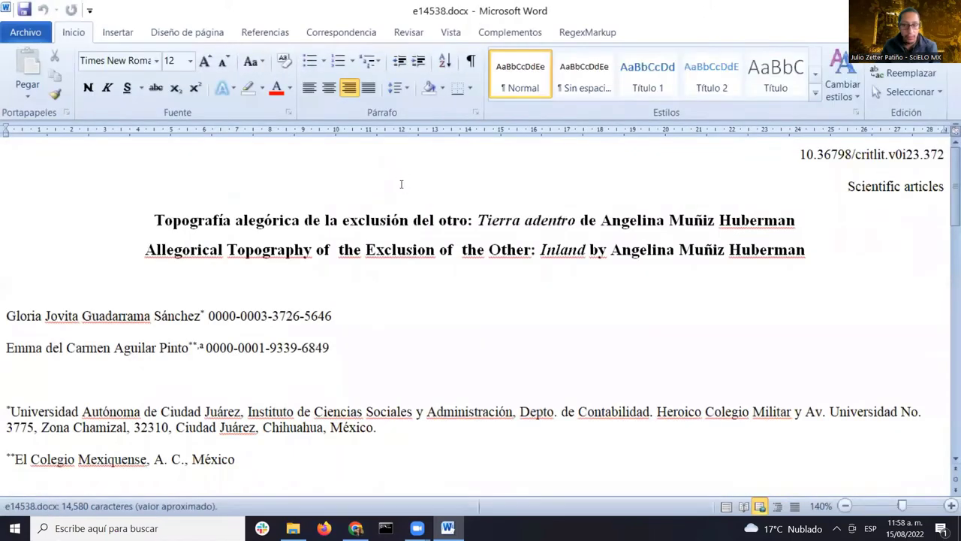
Step: Look through the article's citations, equations and tables, and return to the beginning of the document
scroll(450, 176, "down", 8)
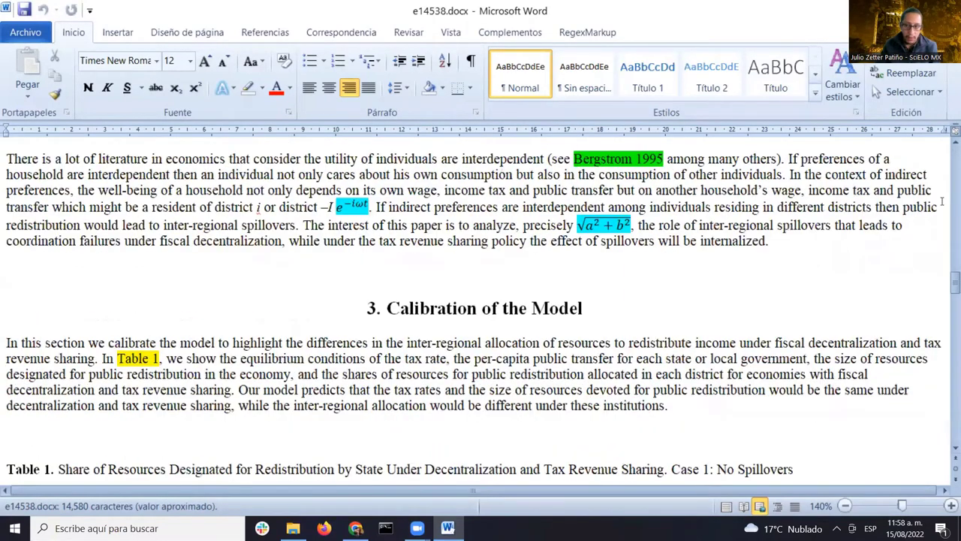
scroll(936, 285, "down", 15)
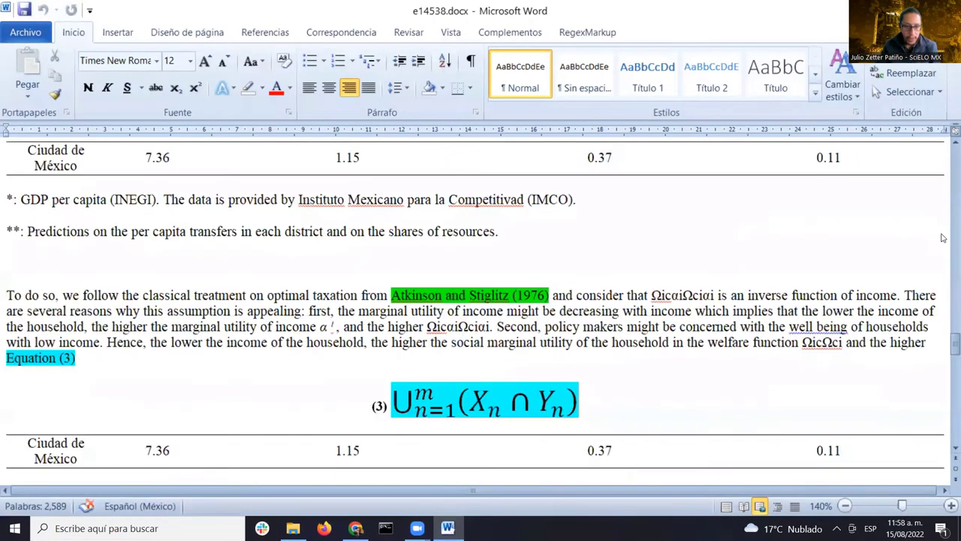
key("ctrl+Home")
left_click(571, 280)
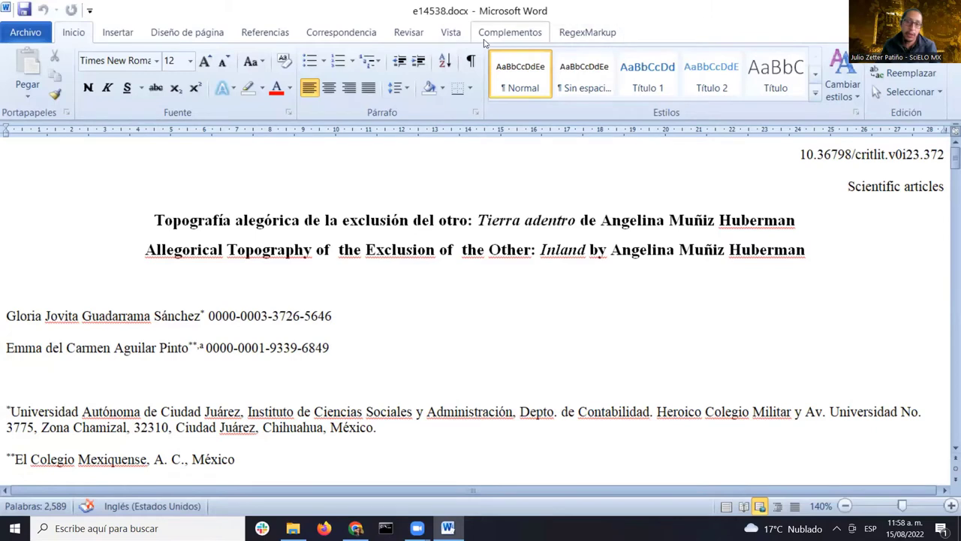
left_click(580, 37)
left_click(581, 38)
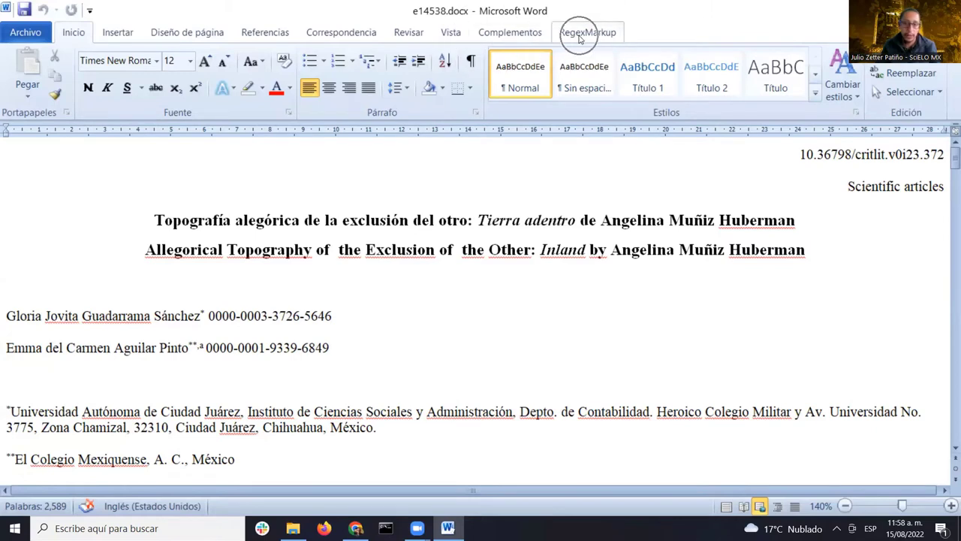
left_click(581, 39)
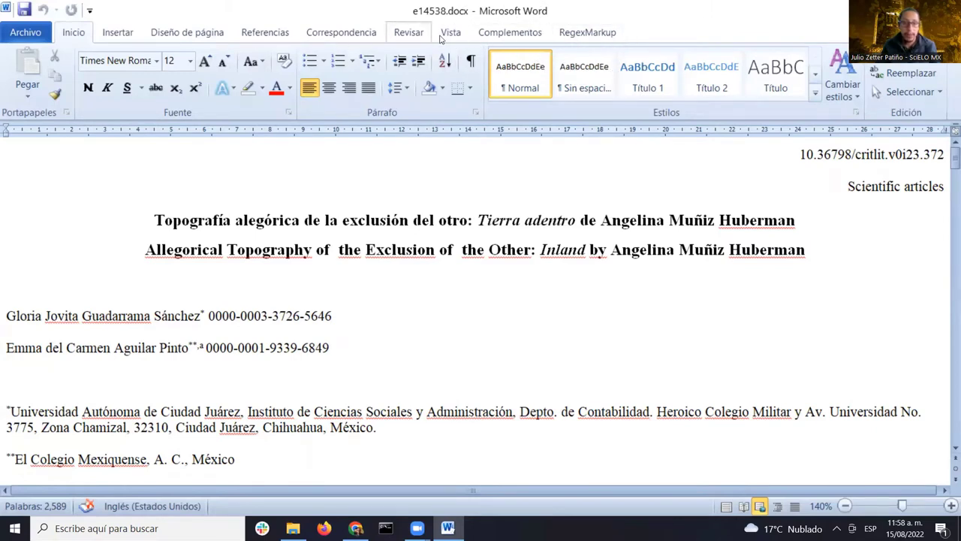
left_click(580, 37)
left_click(571, 40)
left_click(571, 39)
left_click(571, 40)
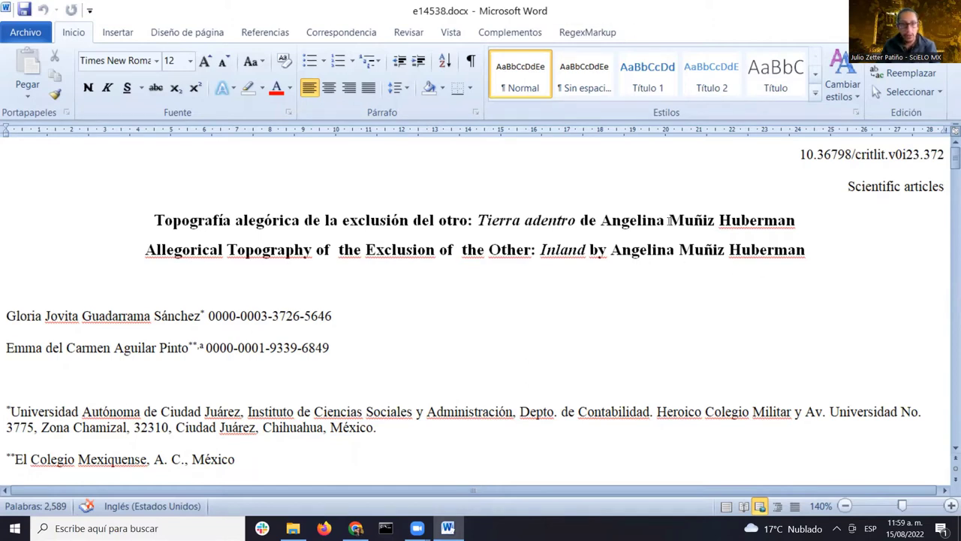
Step: Bring up the add-in commands that include the Marcación tool for e14538.docx
left_click(510, 33)
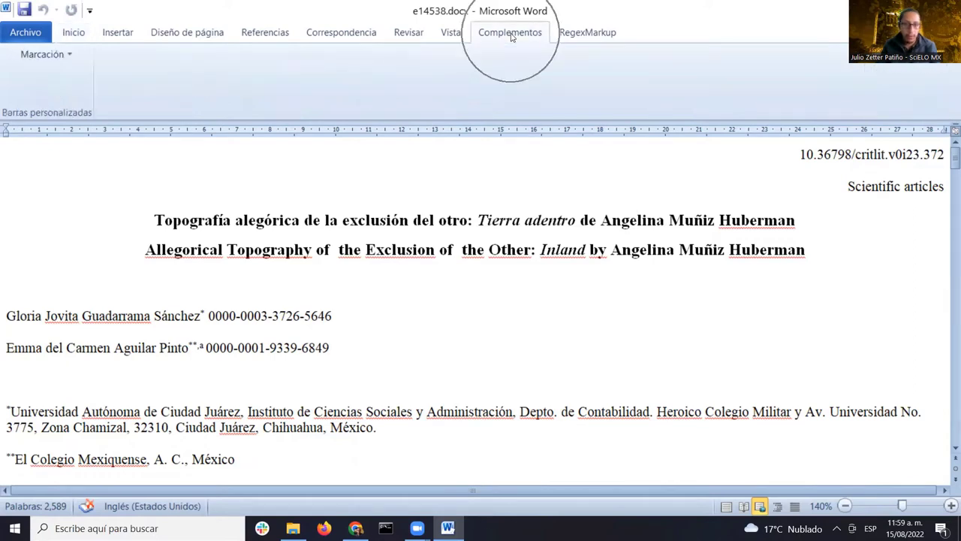
key("ctrl")
key("ctrl")
key("ctrl")
key("ctrl")
key("ctrl")
key("ctrl")
key("ctrl")
key("ctrl")
key("ctrl")
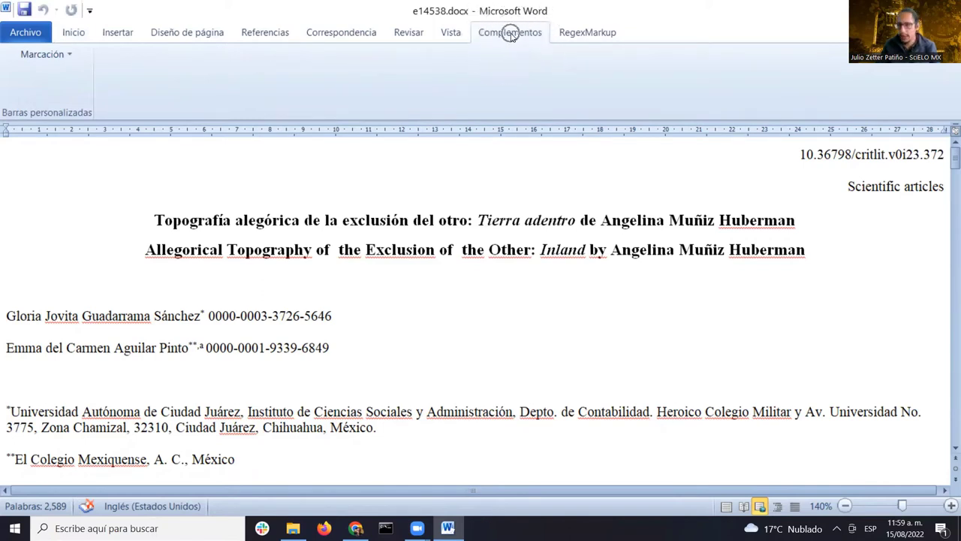
key("ctrl")
key("ctrl")
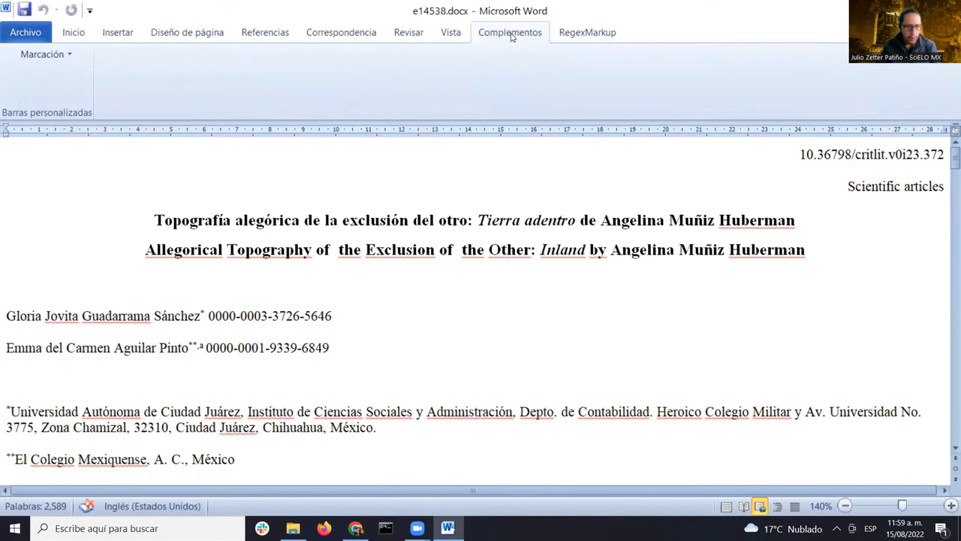
key("ctrl")
key("ctrl")
key("ctrl")
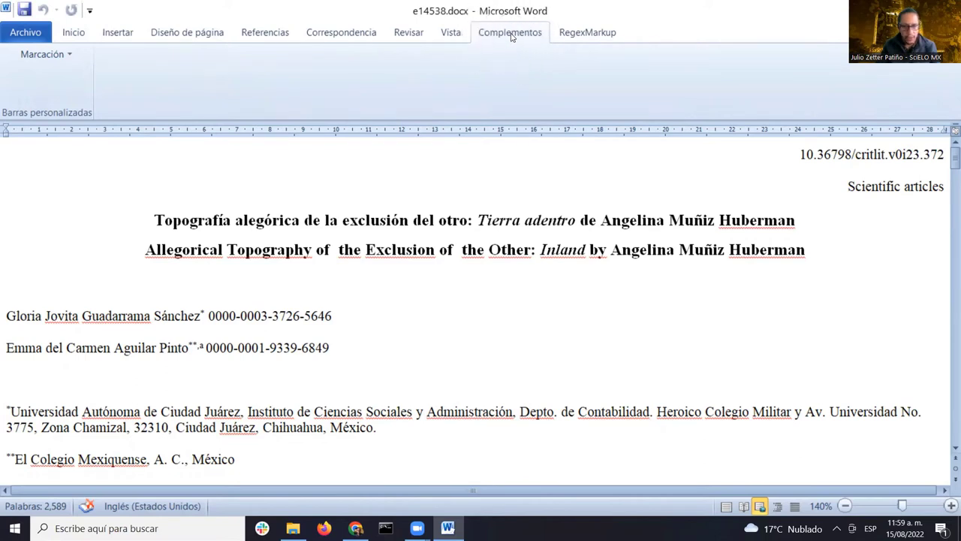
key("ctrl")
key("ctrl")
key("ctrl")
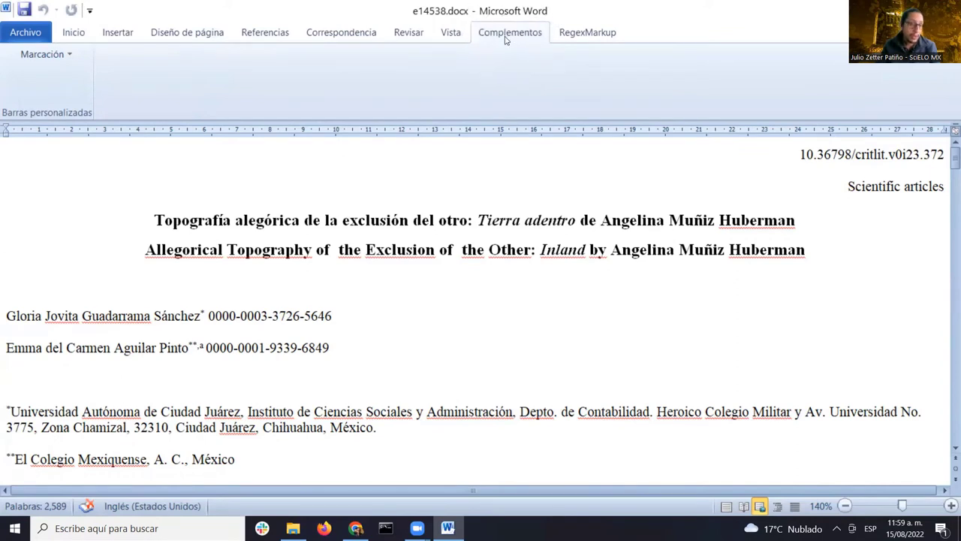
key("ctrl")
key("ctrl")
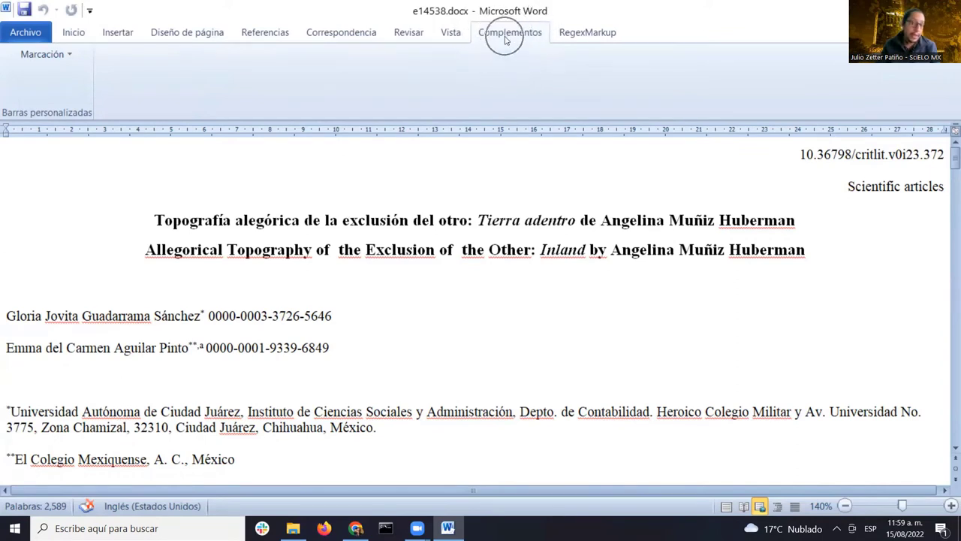
key("ctrl")
key("ctrl")
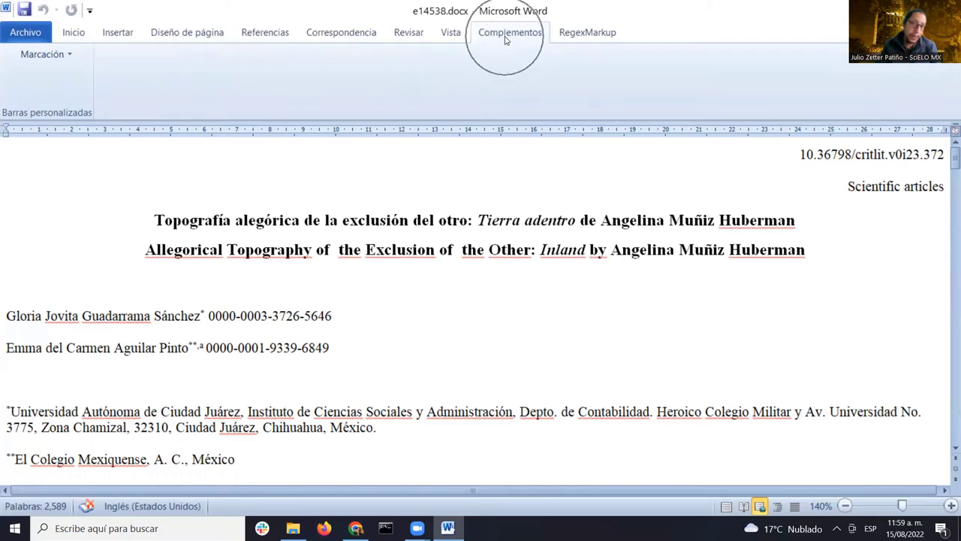
Step: Start the DTD-SciELO markup of e14538.docx with the Marcación tool
left_click(45, 60)
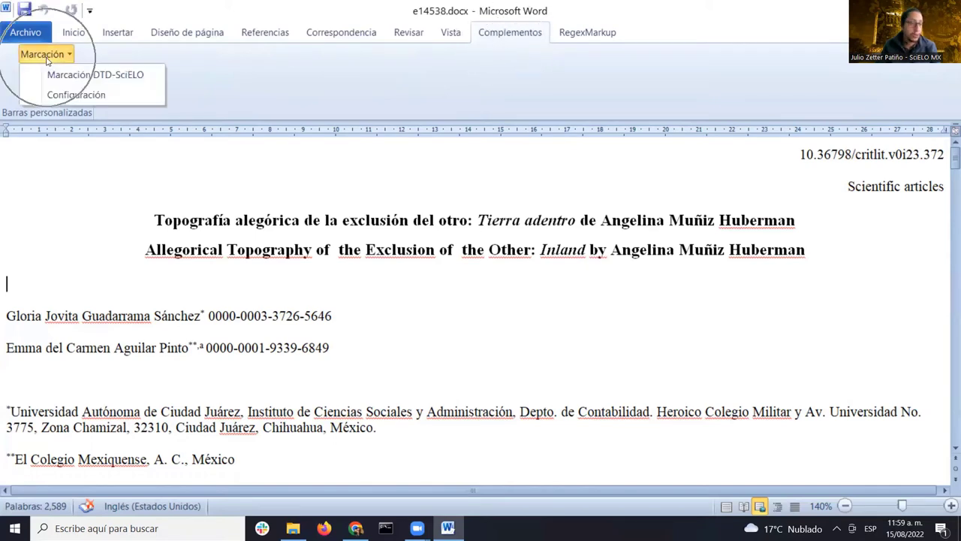
key("ctrl")
key("ctrl")
key("ctrl")
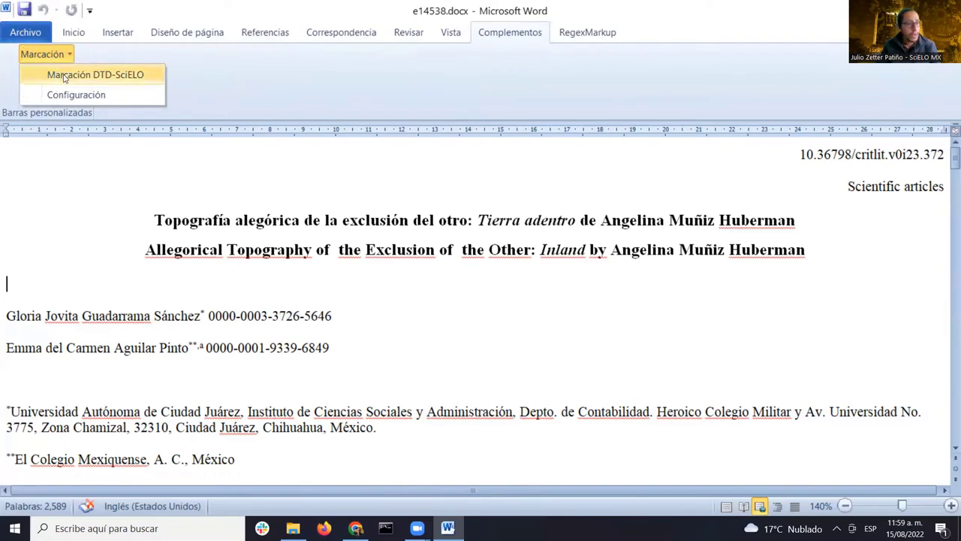
key("ctrl")
key("ctrl")
key("ctrl")
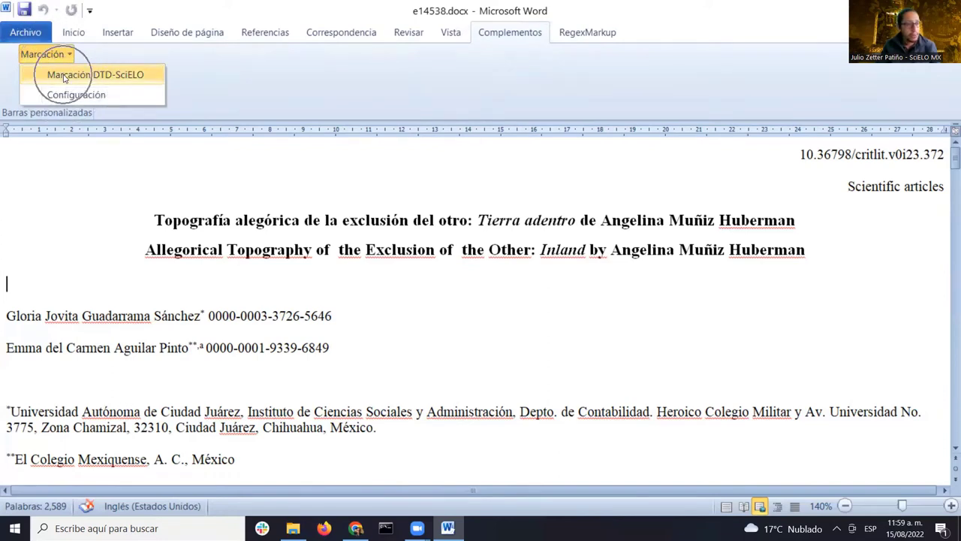
key("ctrl")
key("ctrl")
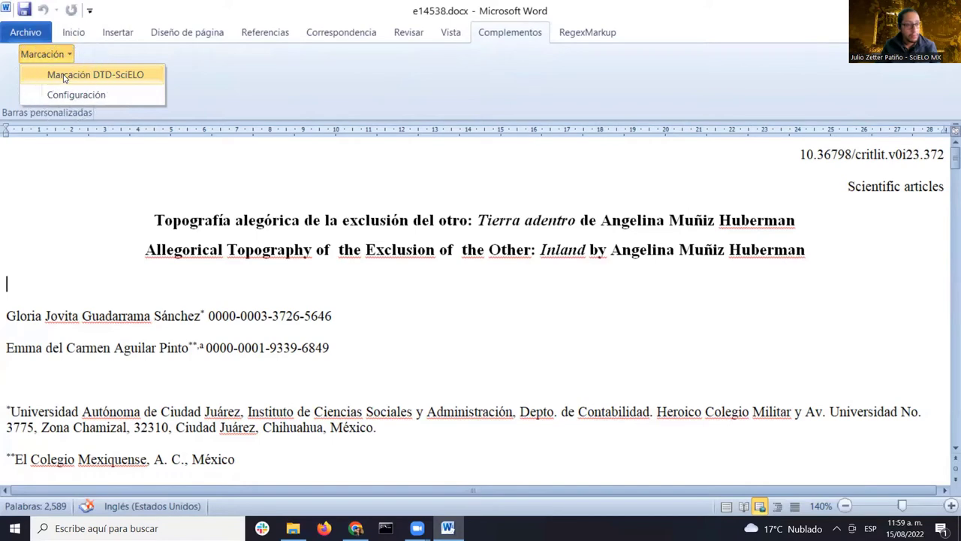
left_click(64, 76)
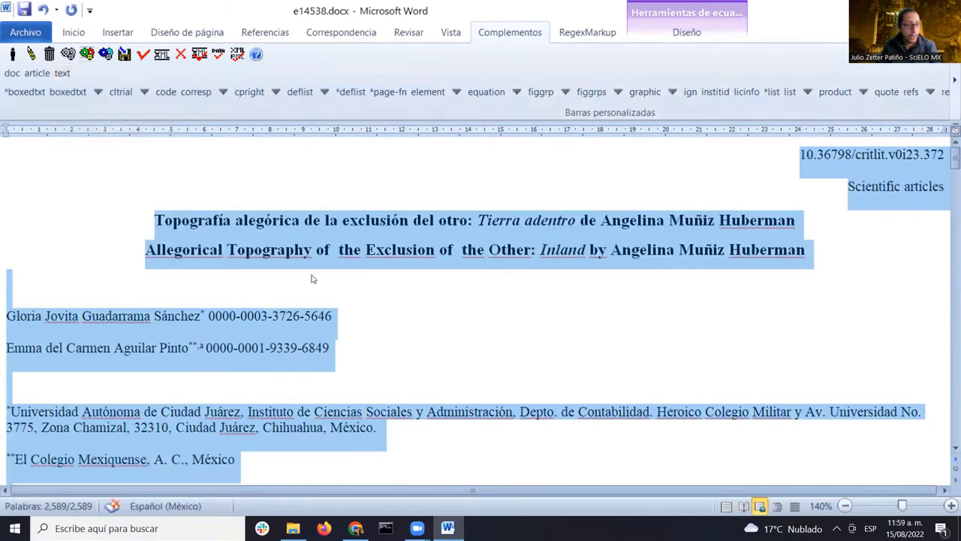
Step: Look over the selected article text and open the doc element's attribute form for the whole document
scroll(402, 245, "down", 1)
scroll(398, 243, "down", 8)
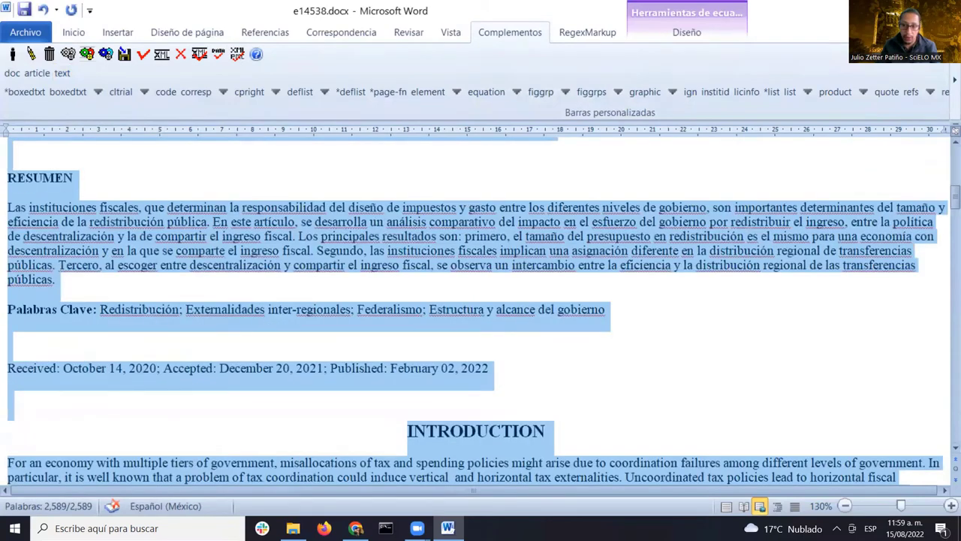
left_click_drag(948, 201, 948, 142)
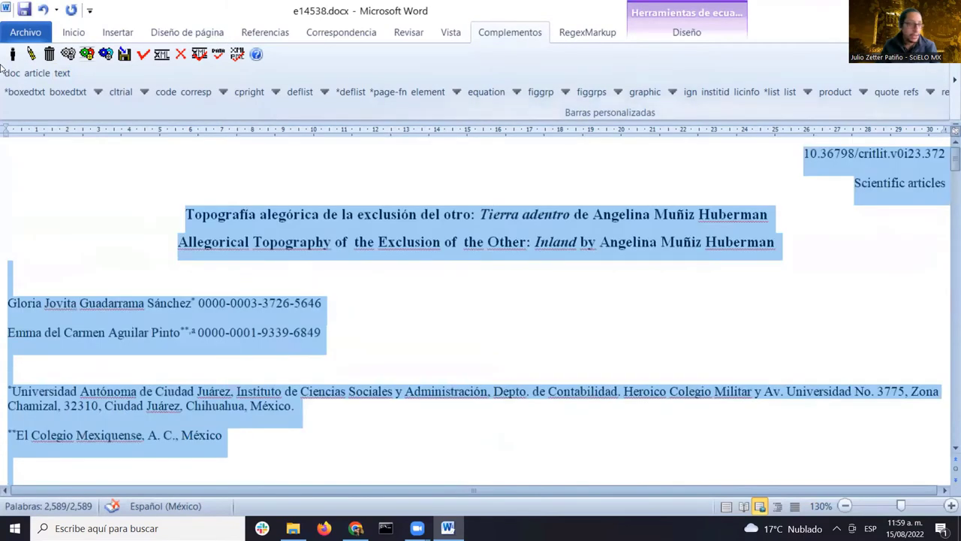
left_click(11, 75)
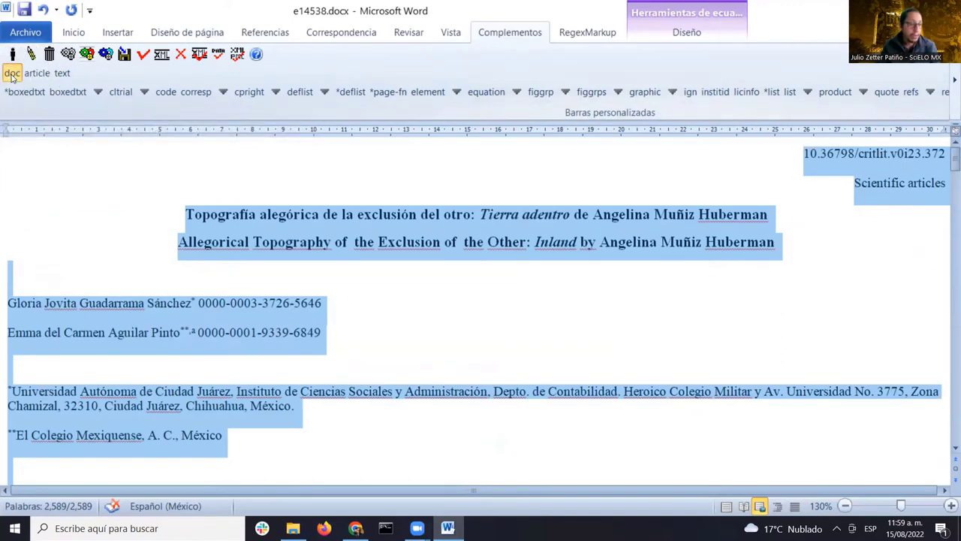
left_click(11, 74)
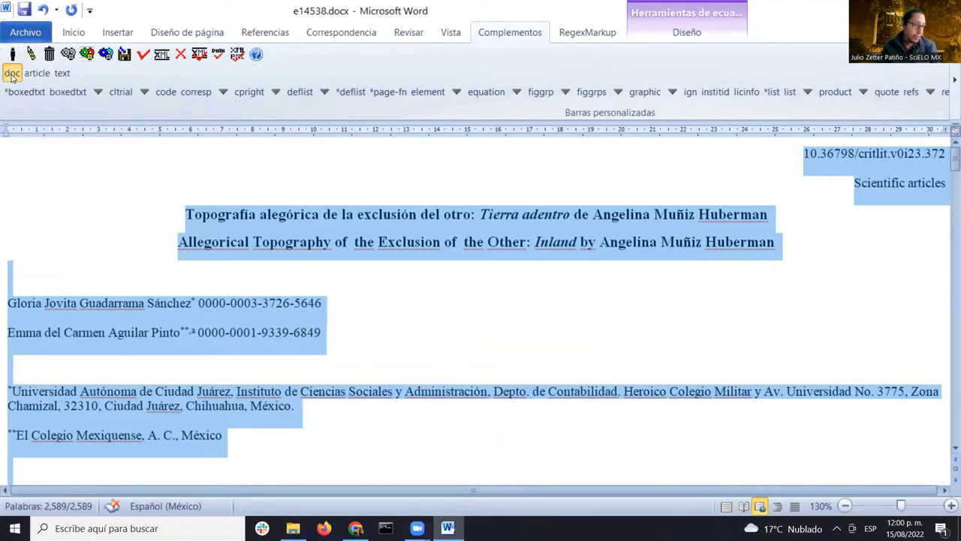
left_click(11, 74)
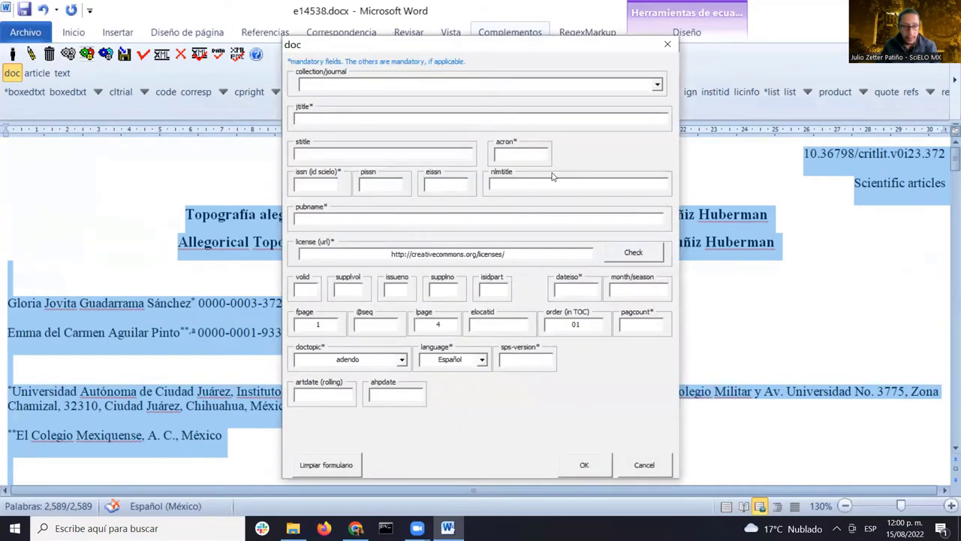
Step: Choose Convergencia | Mexico as the collection/journal in the doc form
left_click(657, 86)
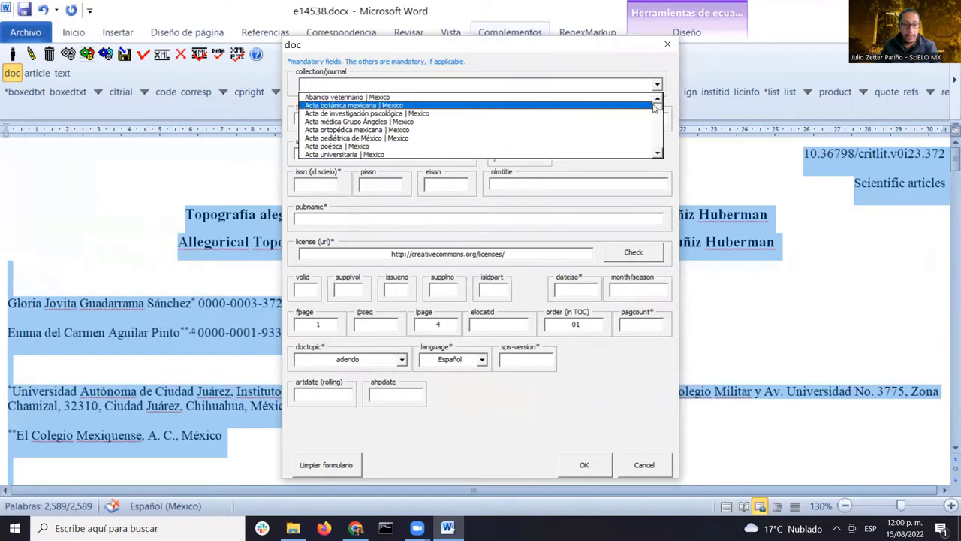
scroll(657, 110, "down", 10)
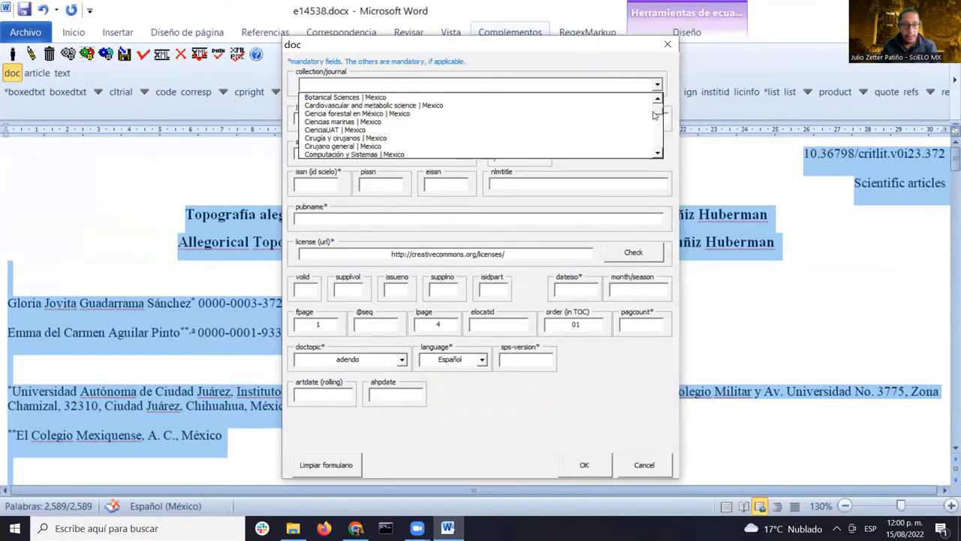
scroll(644, 145, "down", 2)
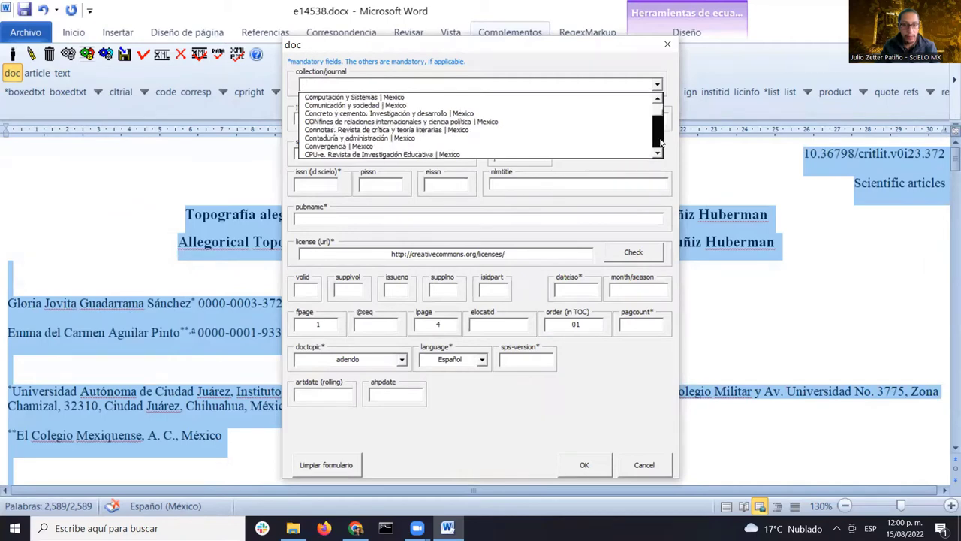
left_click(566, 146)
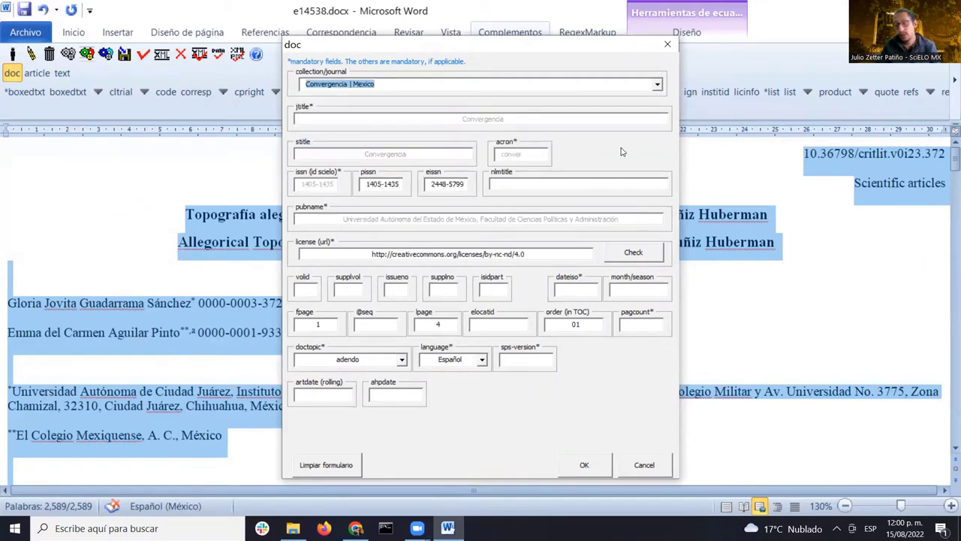
left_click(347, 85)
left_click(347, 85)
left_click(348, 85)
left_click(349, 86)
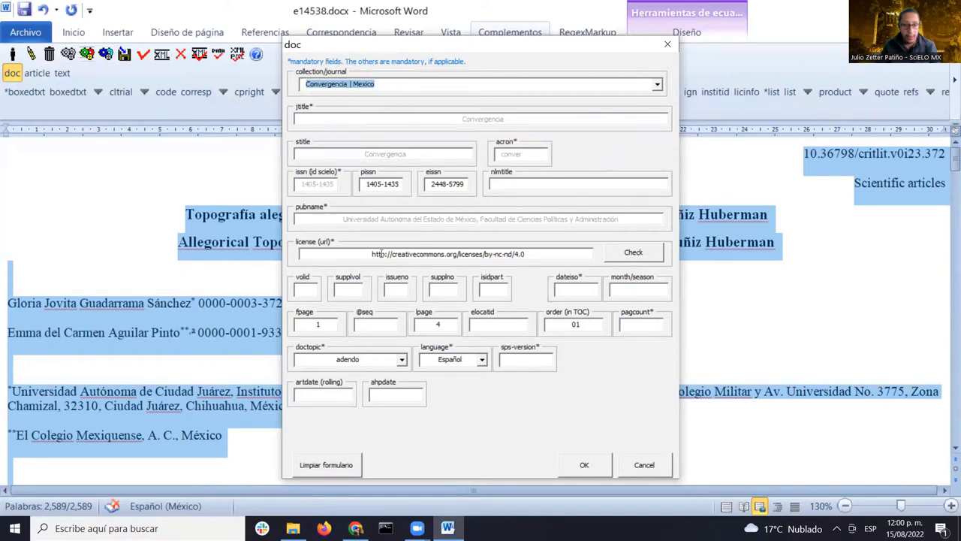
left_click(476, 237)
left_click(470, 229)
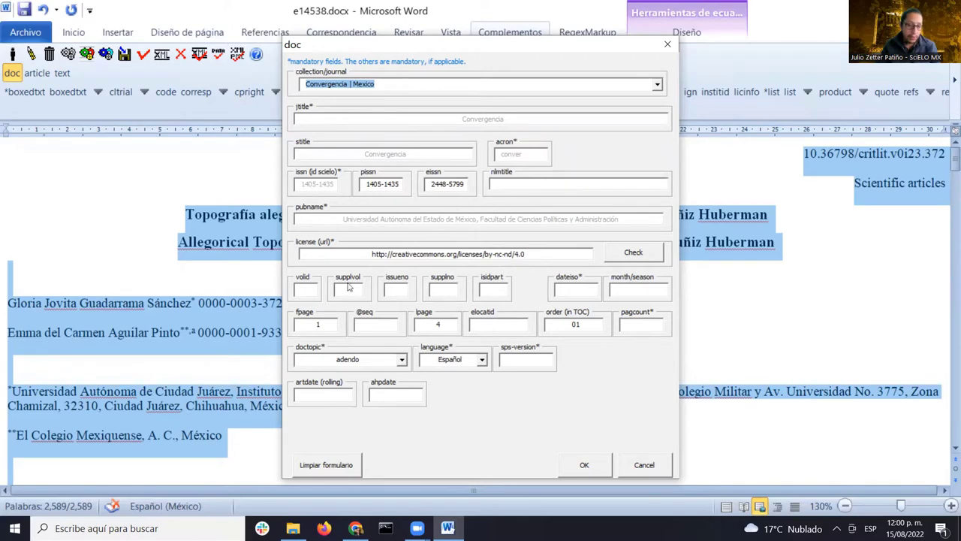
Step: Set the volume (volid) to 29 and the publication date (dateiso) to 20220000
left_click(399, 315)
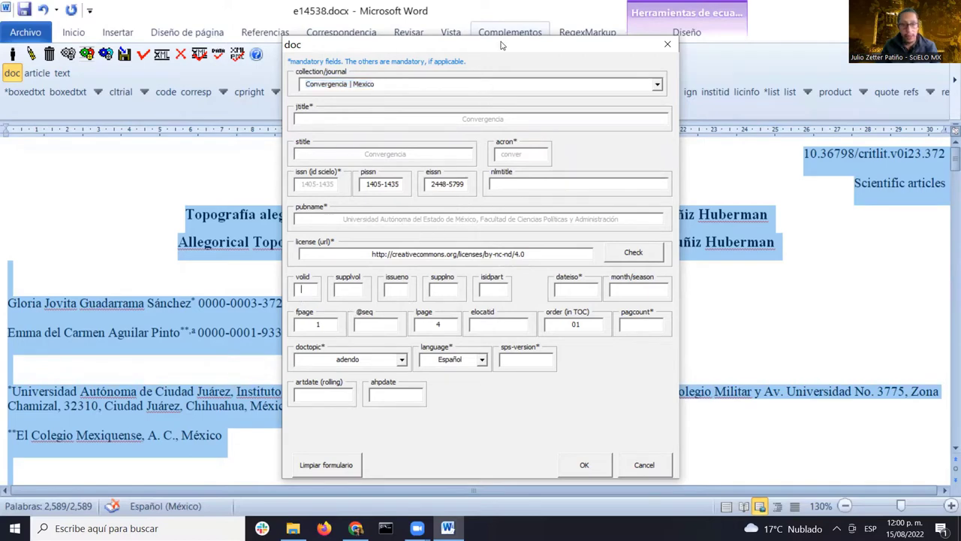
left_click_drag(504, 45, 521, 36)
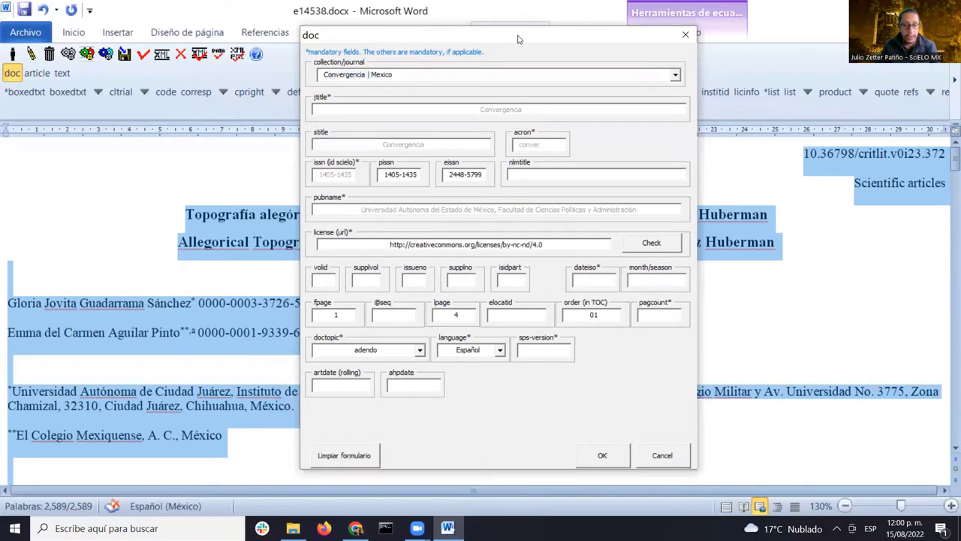
type("29")
left_click(592, 281)
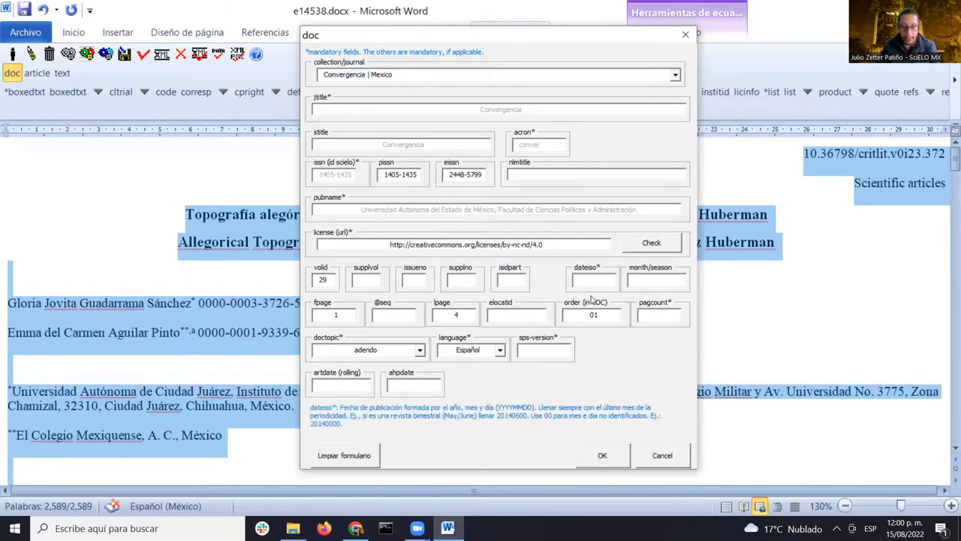
type("20220000")
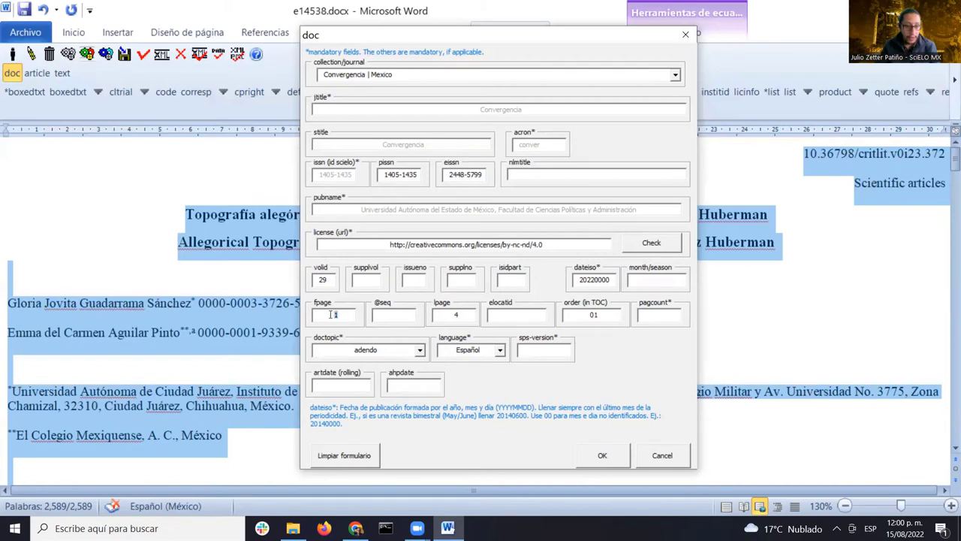
Step: Clear the first page, last page and order in TOC values, and enter e14538 as the elocatid
left_click(344, 314)
key("BackSpace")
left_click(463, 313)
key("BackSpace")
left_click(506, 319)
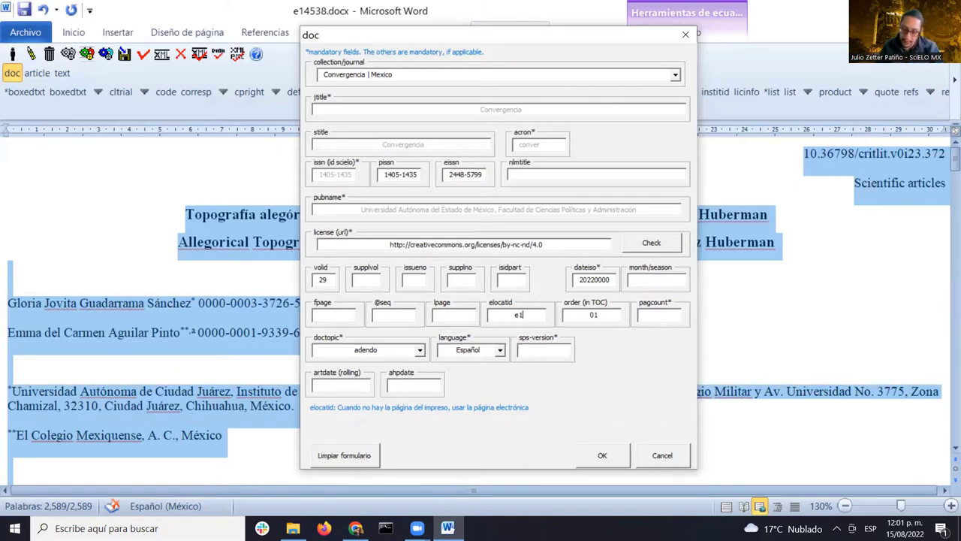
type("538")
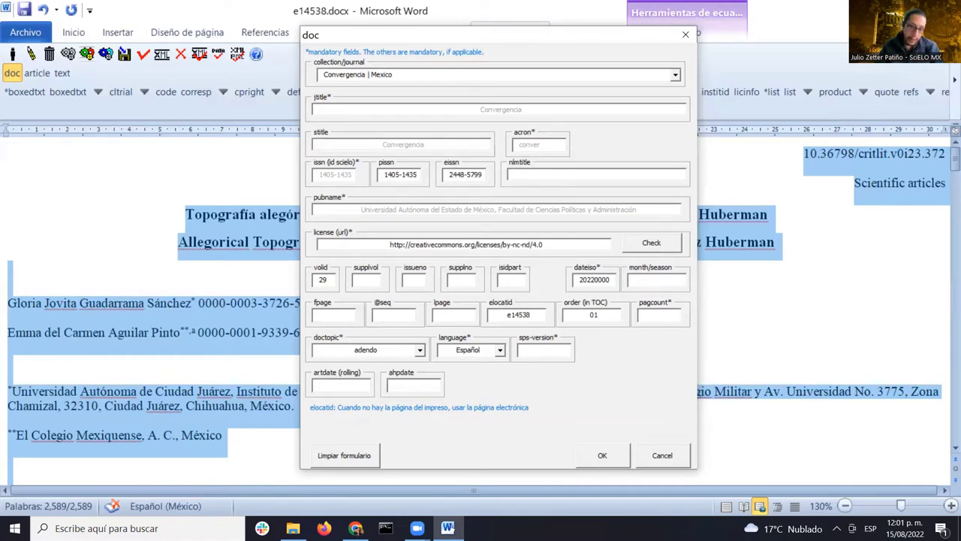
left_click(574, 319)
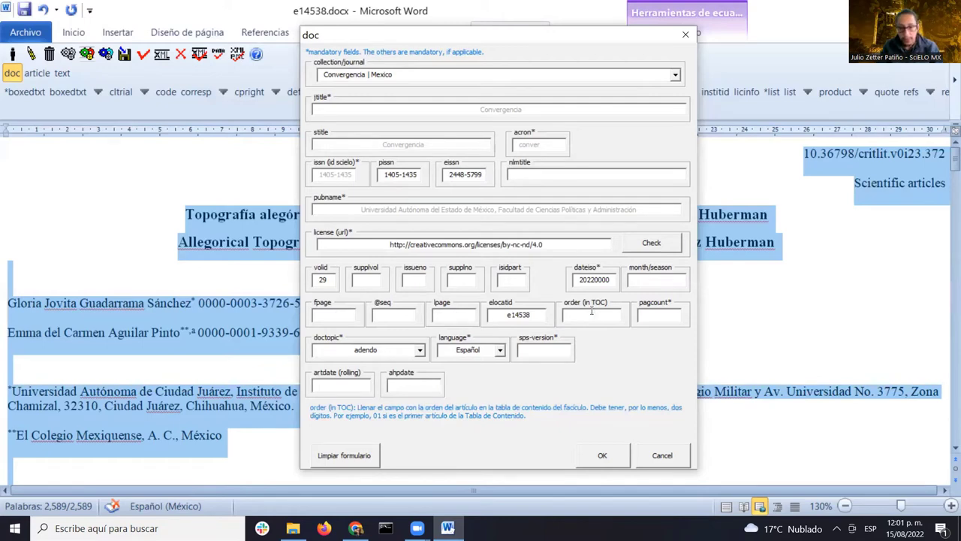
left_click(661, 305)
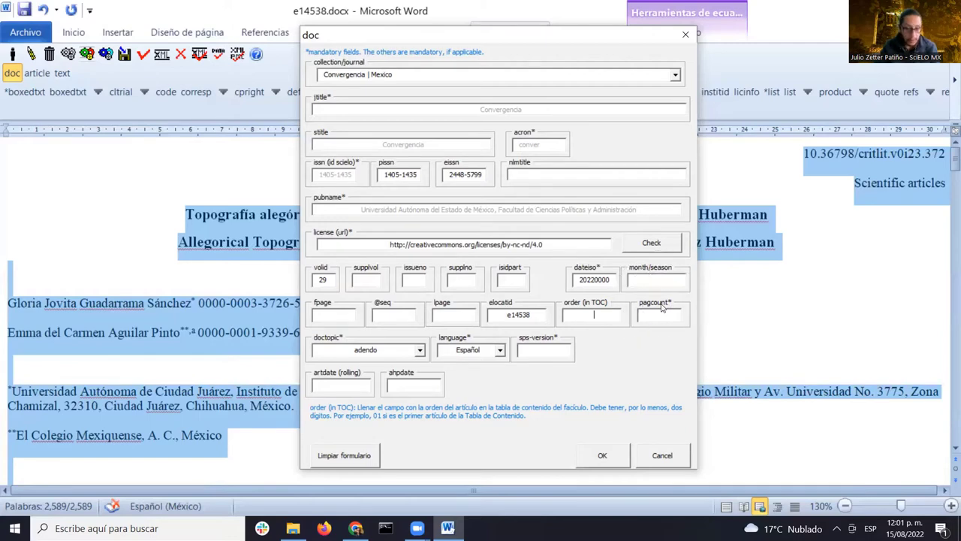
Step: Set the doctopic to artículo de investigación (research article)
left_click(400, 353)
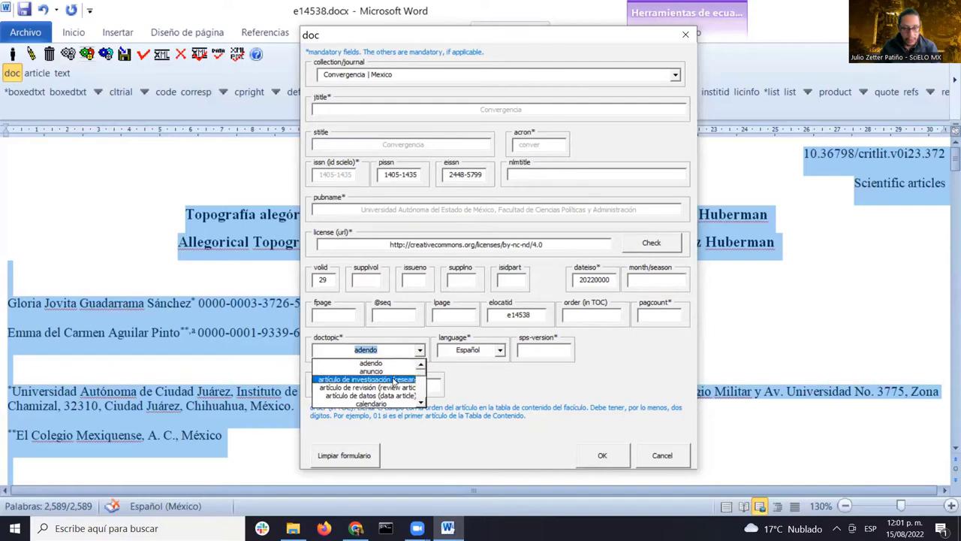
left_click(394, 380)
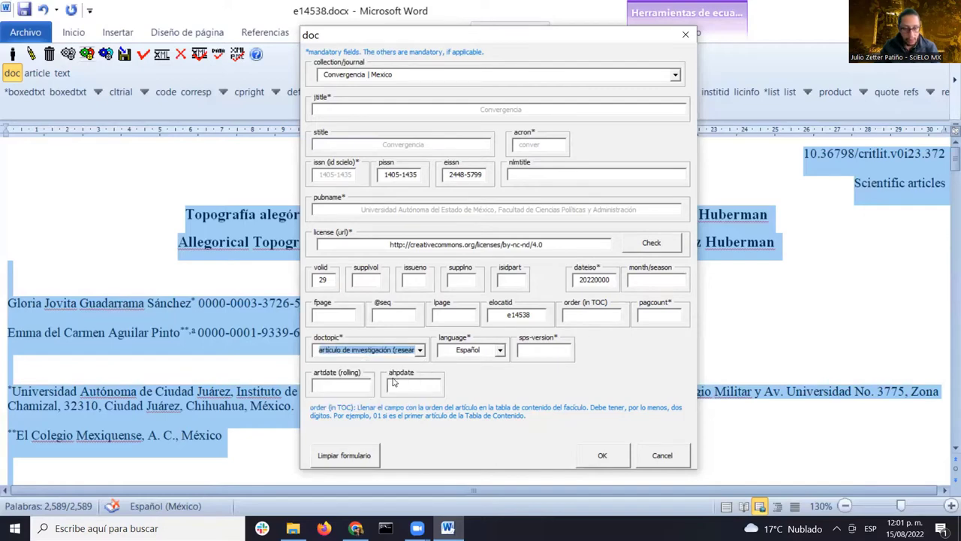
key("ctrl")
key("ctrl")
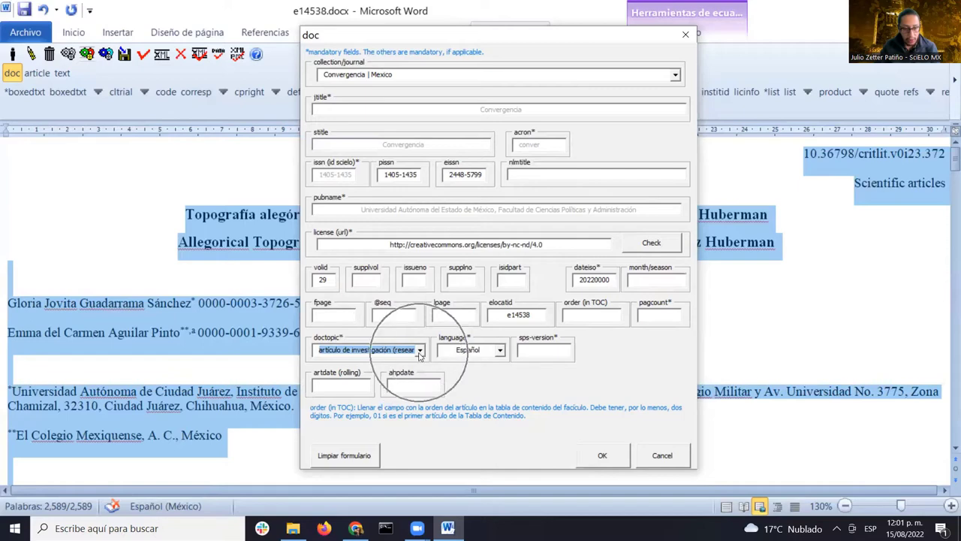
key("ctrl")
key("ctrl")
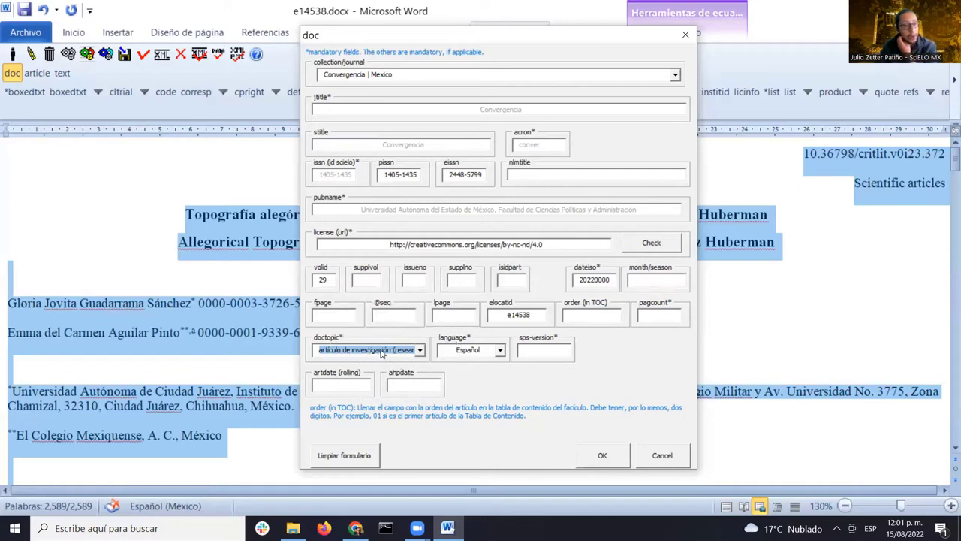
Step: Set the document language to Inglés and the sps-version to 1.9
left_click(486, 350)
type("I")
key("ctrl")
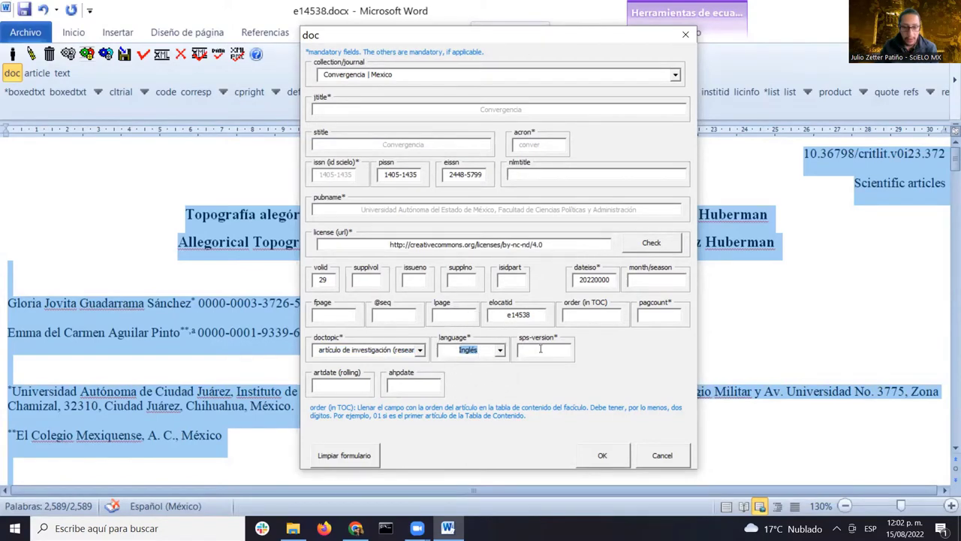
left_click(539, 349)
type("1.9")
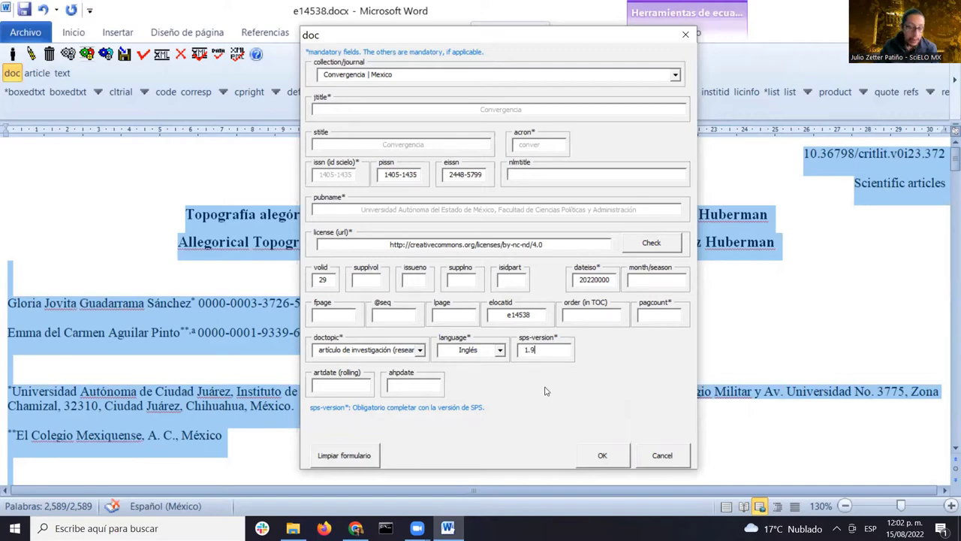
Step: Set the artdate (rolling) to 20220815 and leave the ahpdate empty
left_click(334, 389)
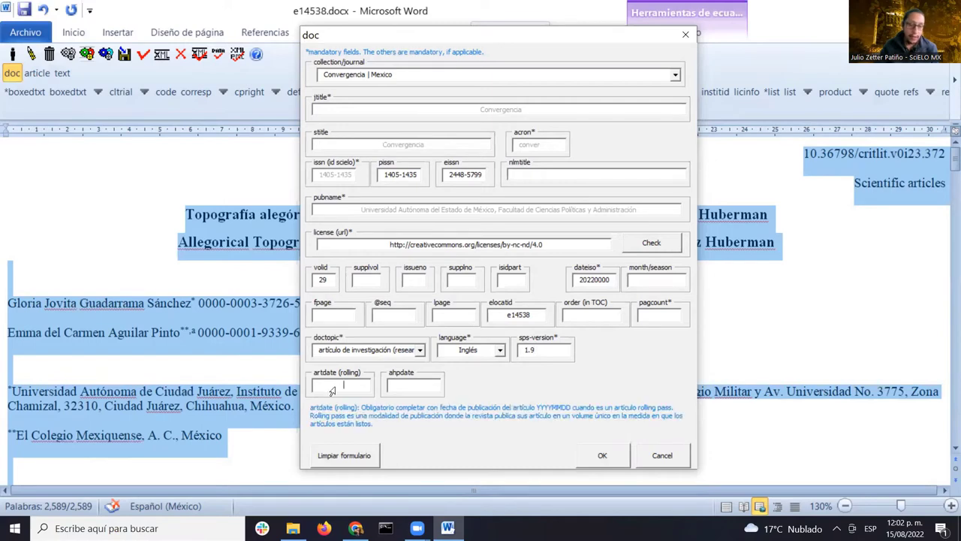
type("2022")
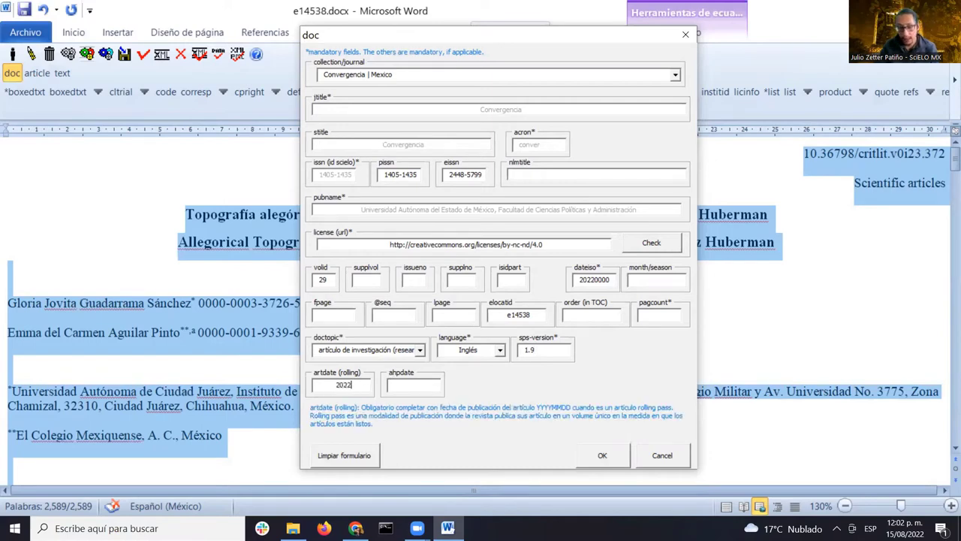
type("0815")
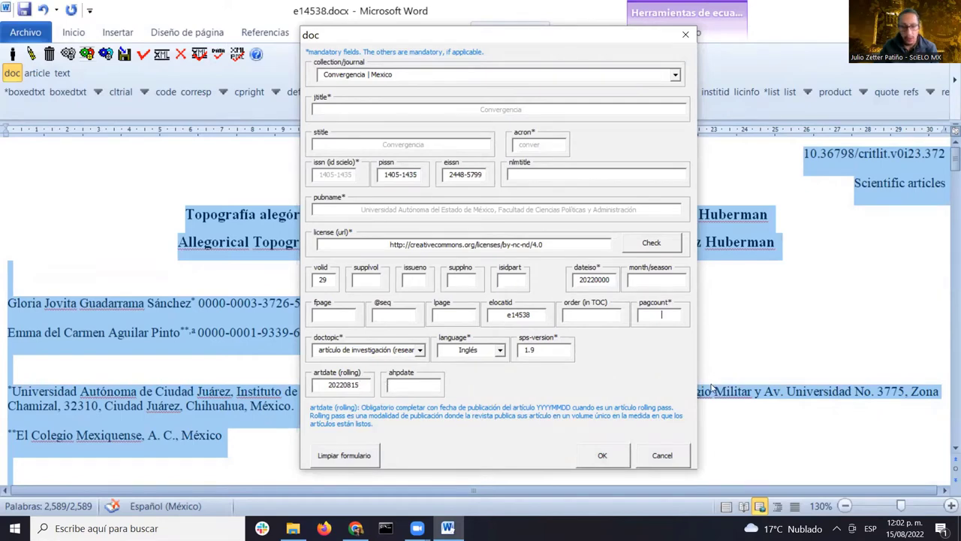
left_click(428, 386)
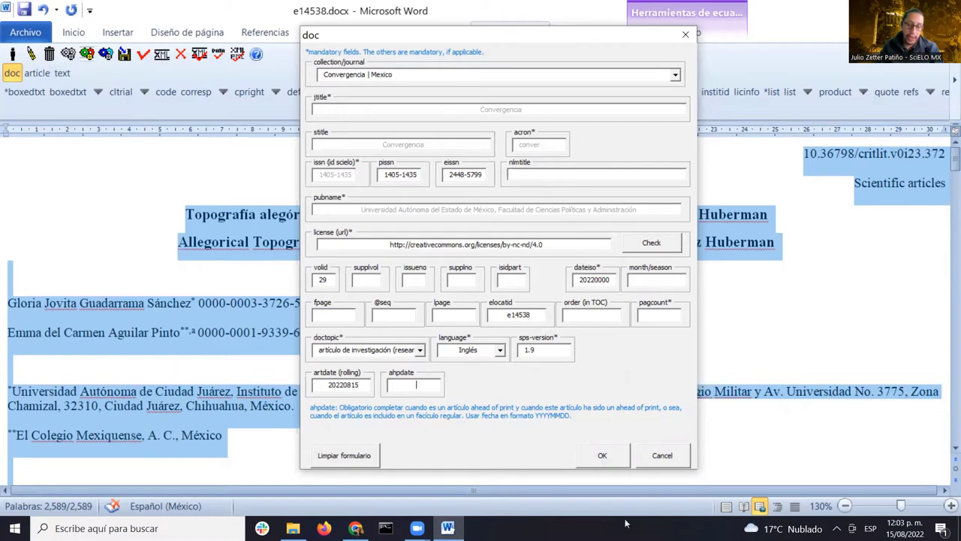
Step: Apply the doc attributes and confirm that the document follows the model to mark up its front matter automatically
left_click(604, 456)
left_click(604, 456)
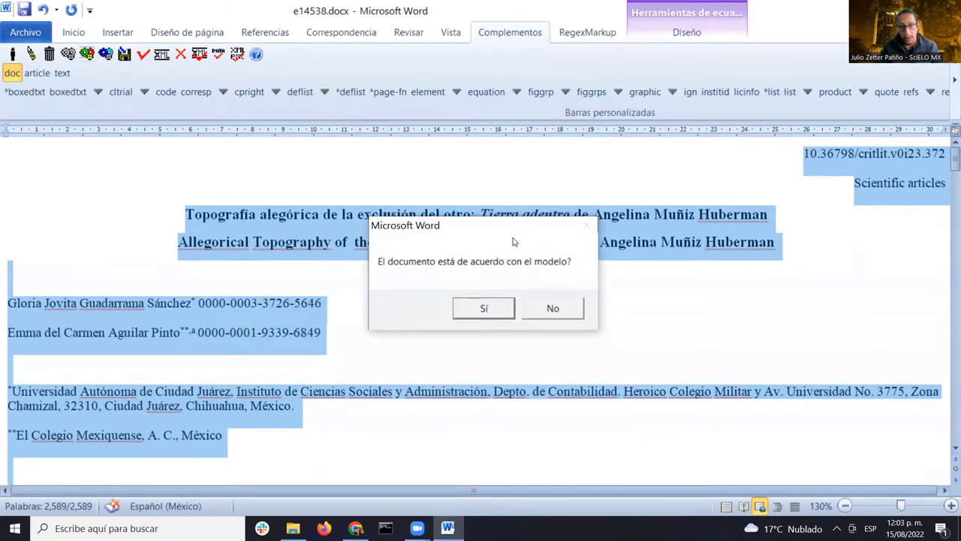
left_click(487, 310)
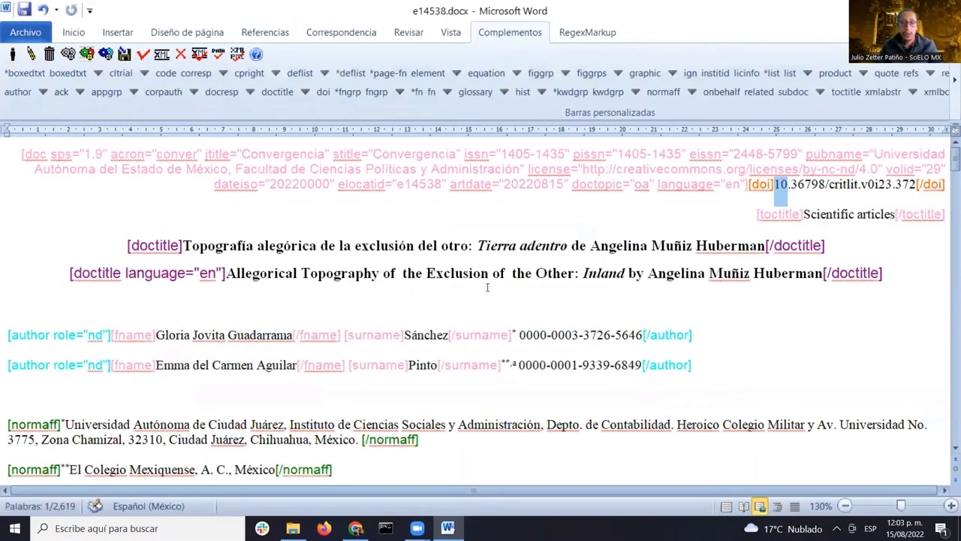
Step: Examine the generated front-matter markup, checking the doc attributes, the DOI and the toctitle section heading at the start of the article
left_click(476, 225)
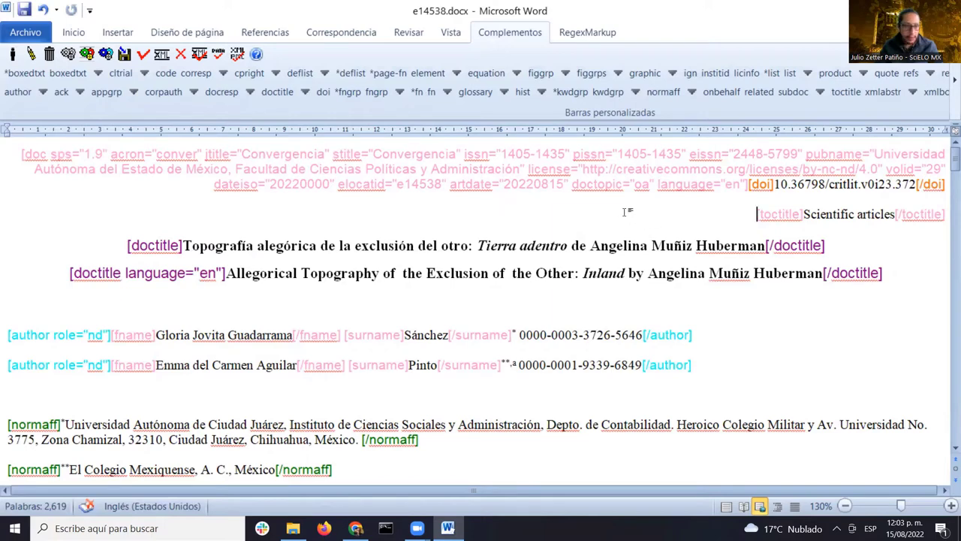
scroll(605, 273, "up", 2)
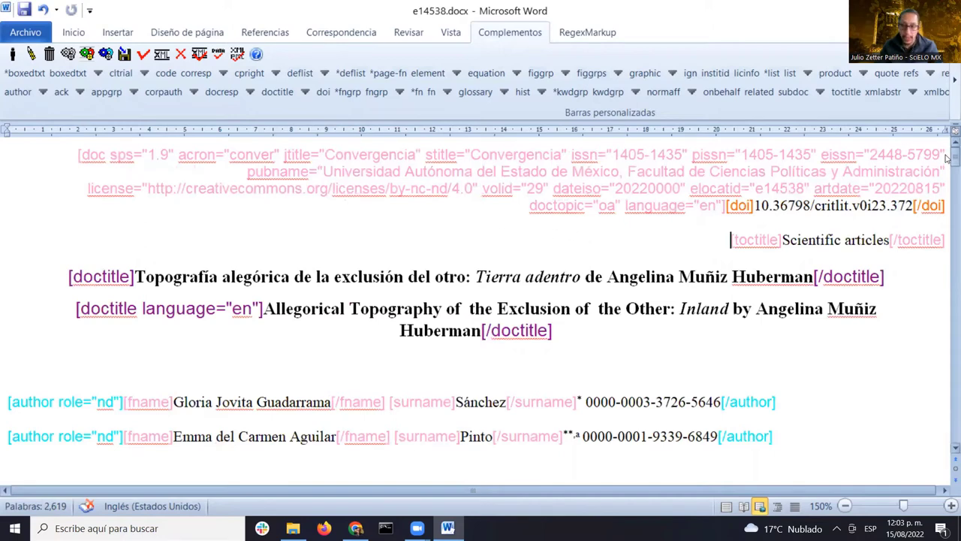
scroll(948, 158, "down", 6)
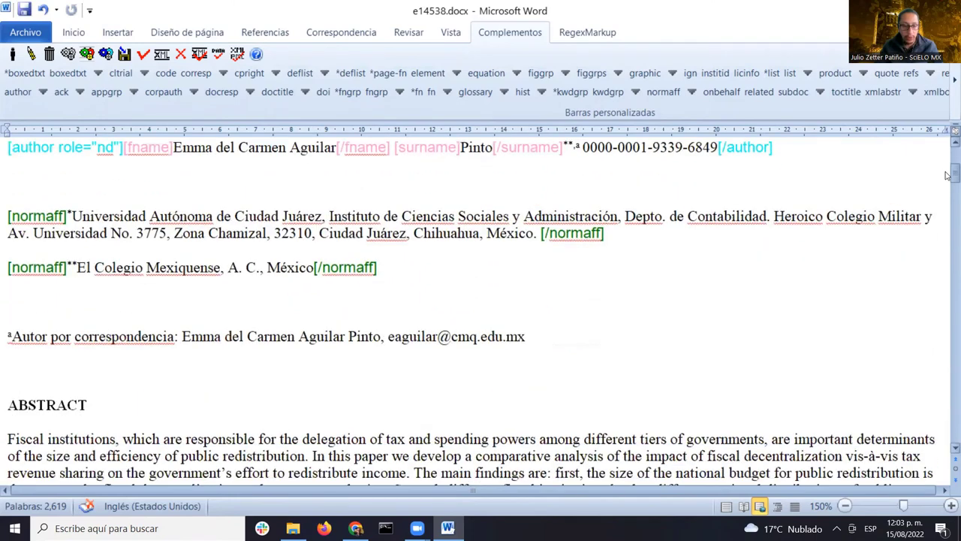
left_click_drag(947, 176, 948, 150)
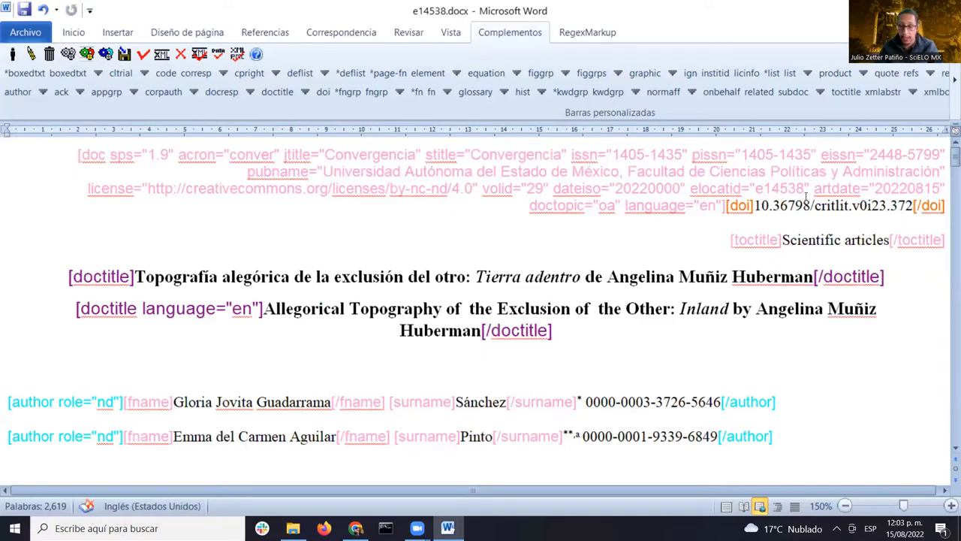
mouse_move(955, 157)
left_mouse_down()
mouse_move(948, 501)
mouse_move(955, 154)
left_mouse_up()
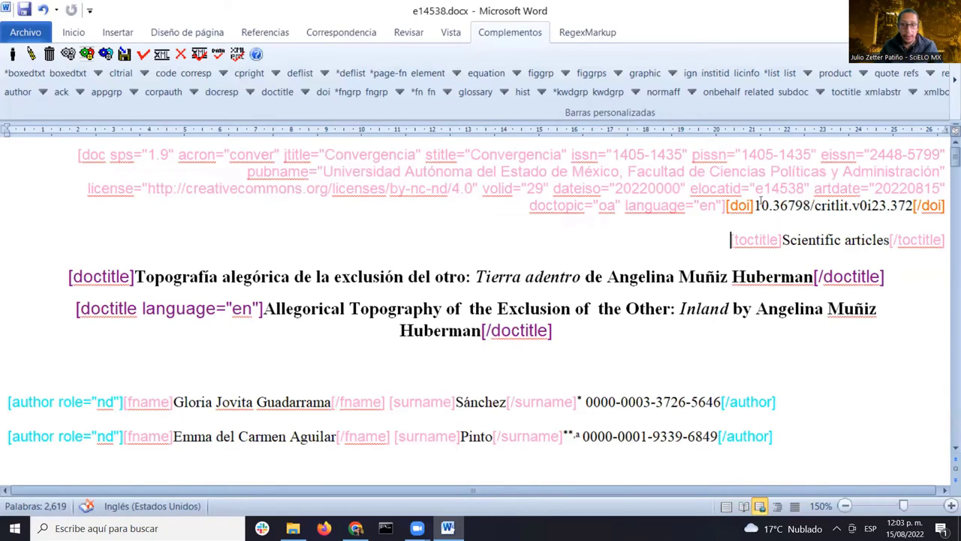
left_click_drag(754, 205, 911, 203)
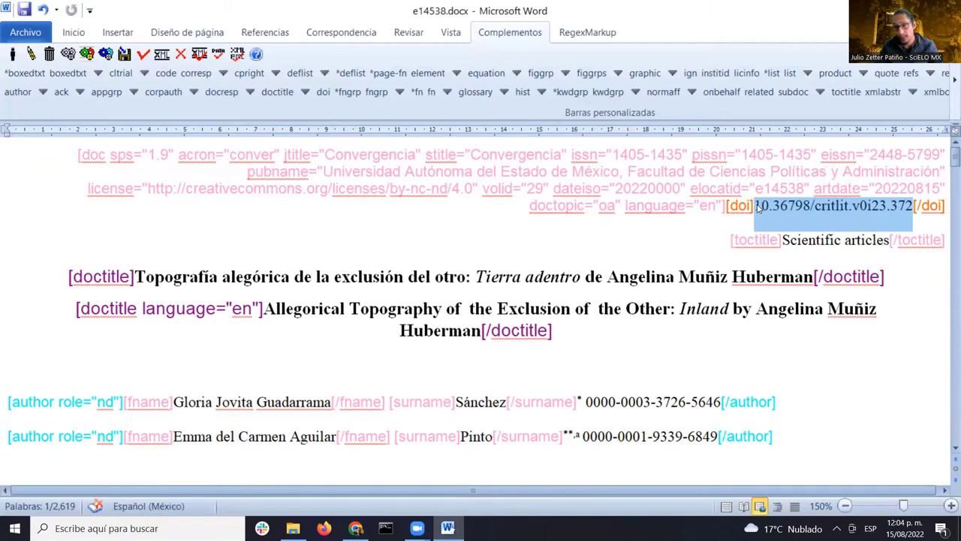
left_click(785, 239)
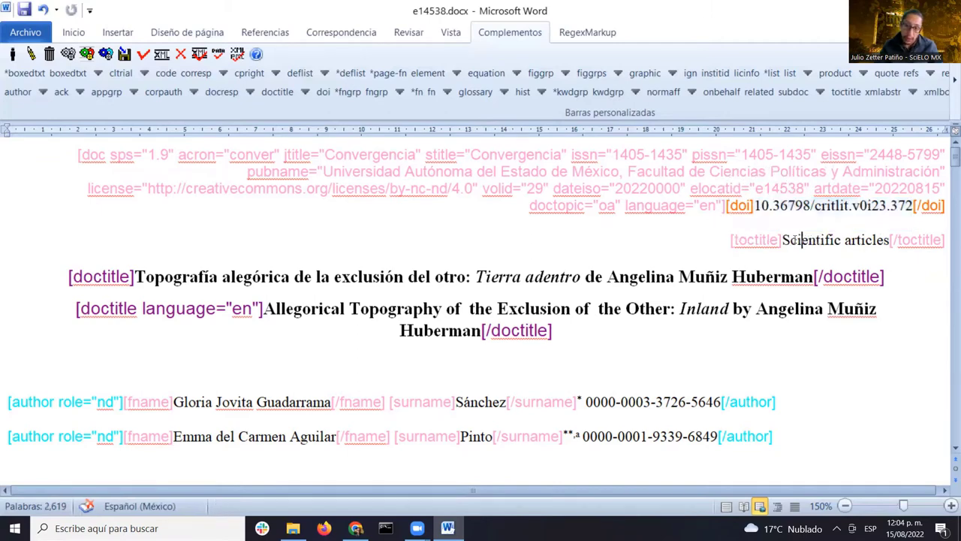
left_click_drag(783, 239, 886, 240)
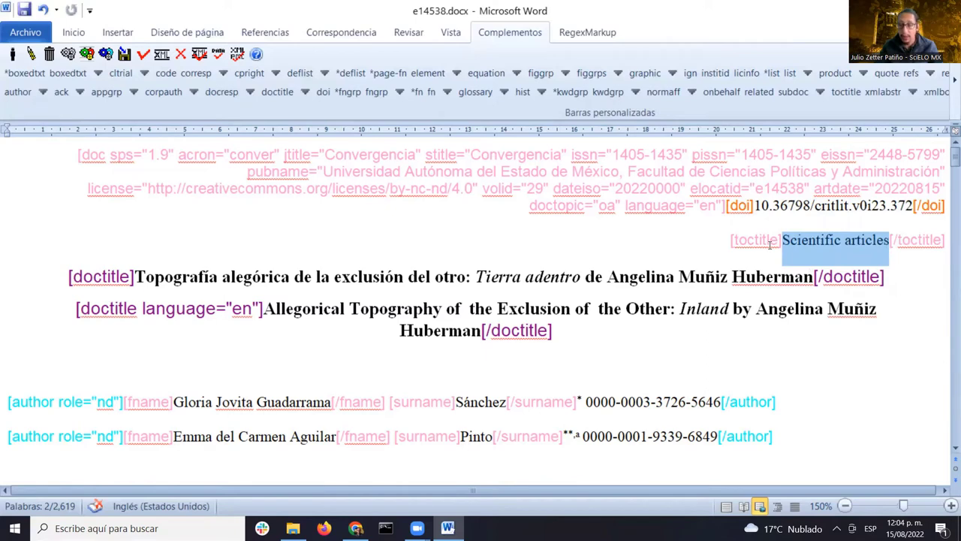
key("ctrl")
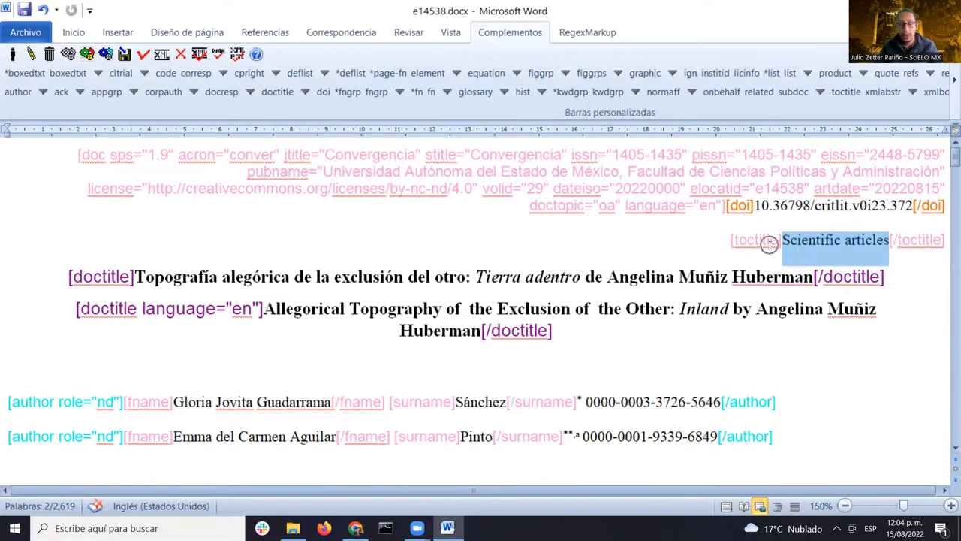
key("Home")
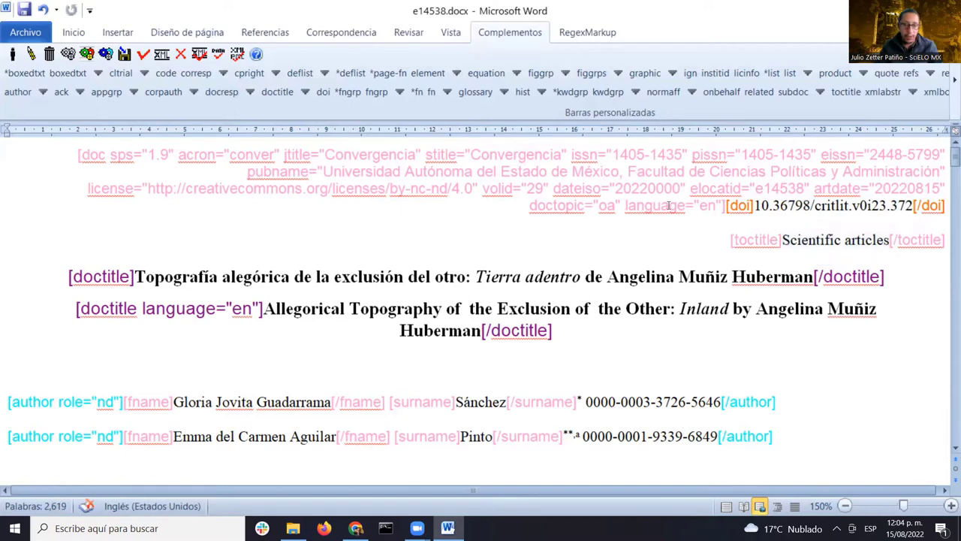